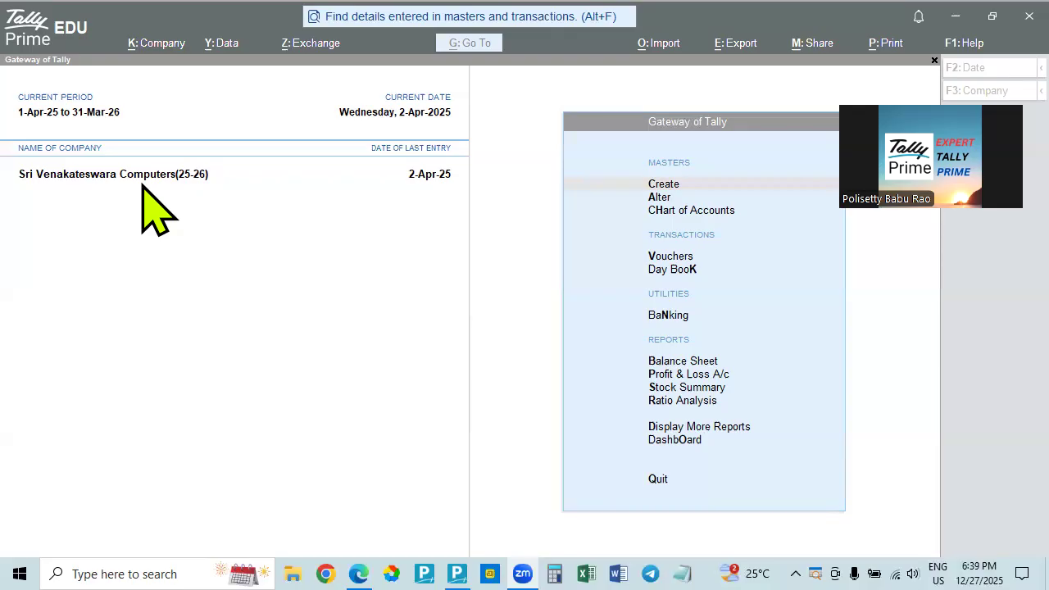
Open the Day Book for Sri Venakateswara Computers and set its period to start from 1-Apr-25.
left_click(168, 180)
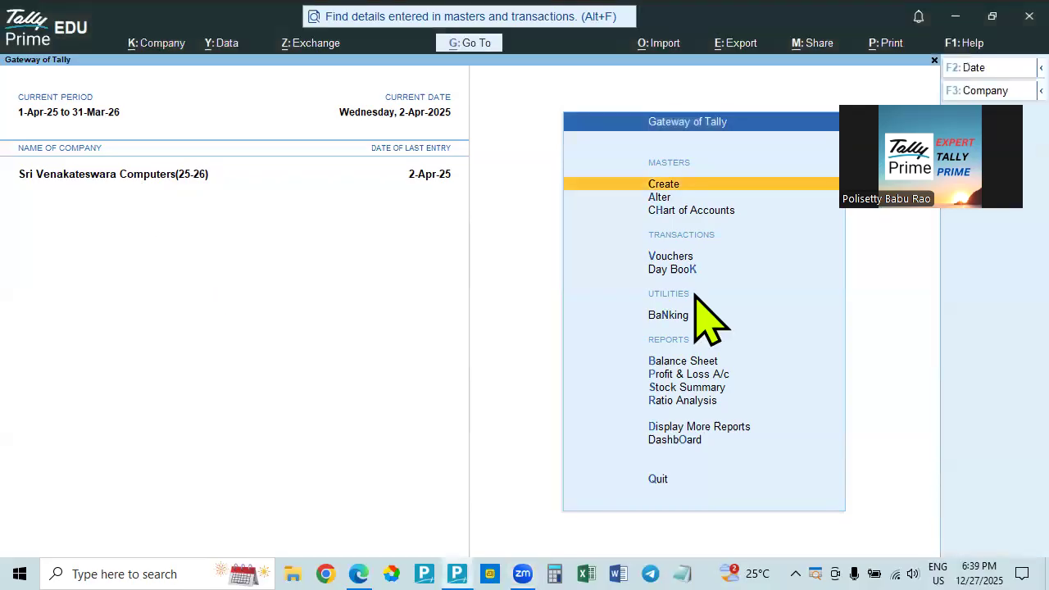
left_click(672, 270)
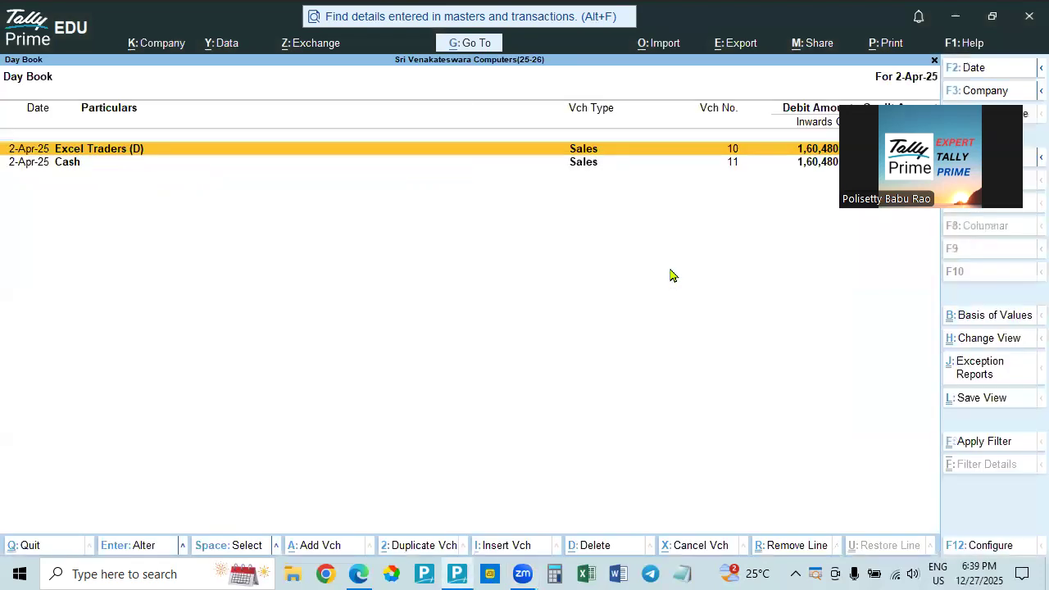
left_click(988, 308)
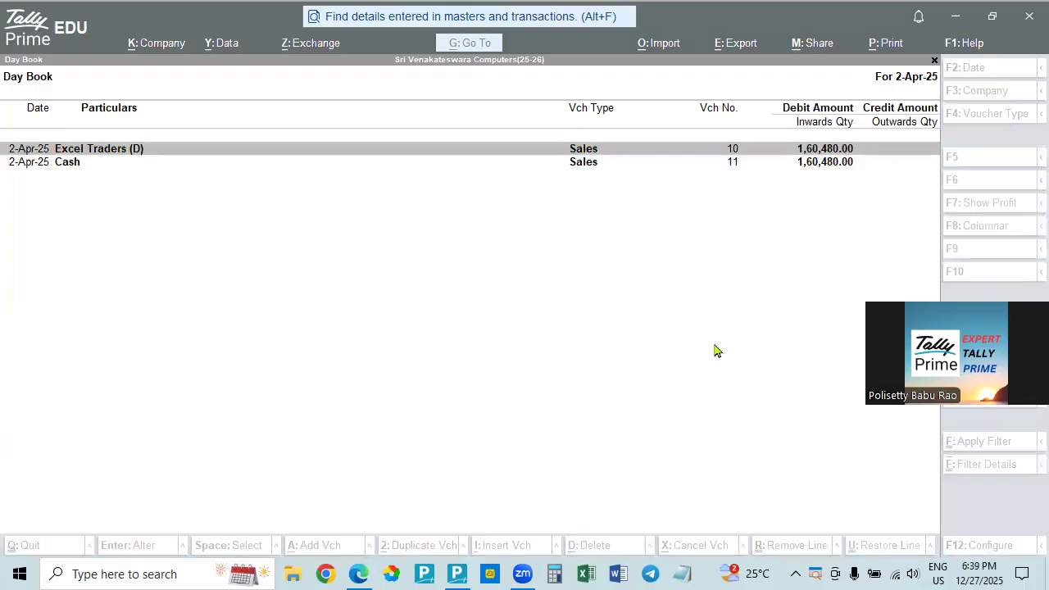
left_click(562, 361)
key("F2")
key("BackSpace")
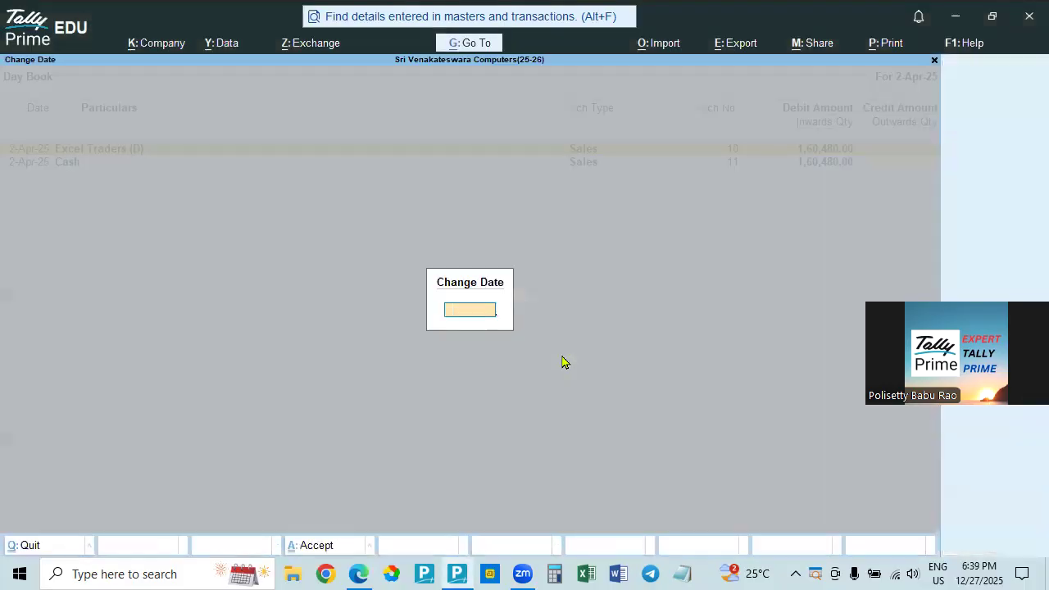
key("Escape")
key("F2")
key("BackSpace")
key("Return")
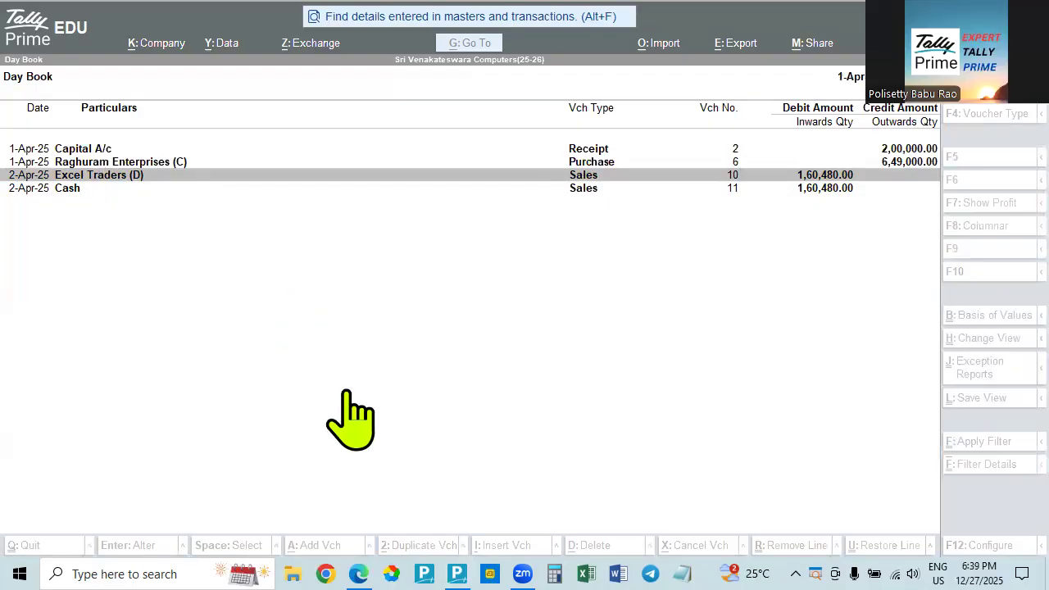
Switch to Edge, review CASH SALE INVOICE.pdf and CREDIT SALE INVOICE.pdf, and return to TallyPrime.
left_click(360, 573)
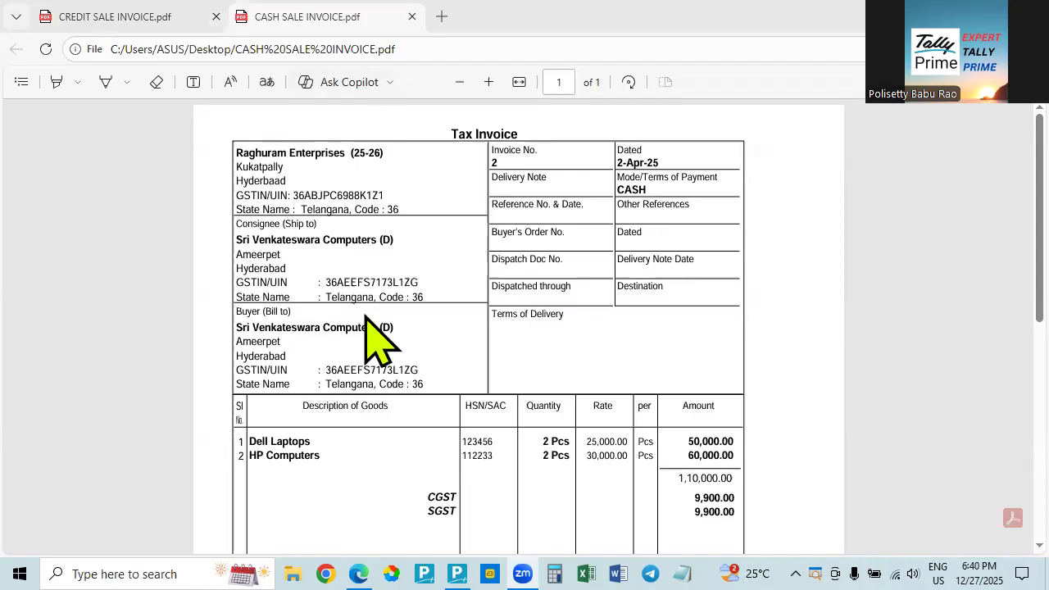
left_click(197, 21)
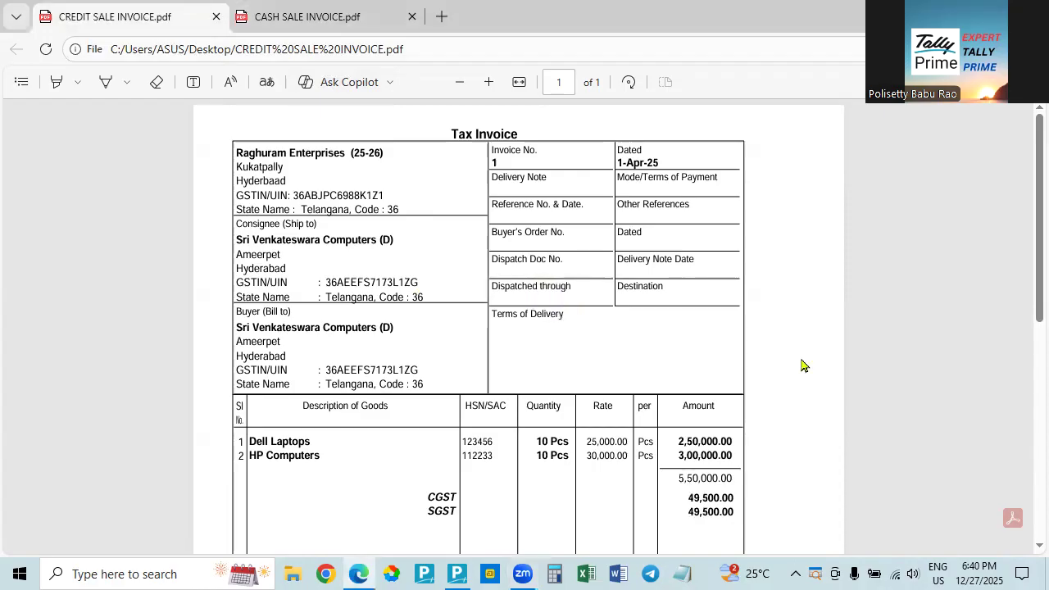
key("alt+Tab")
key("alt+Tab")
key("alt+Tab")
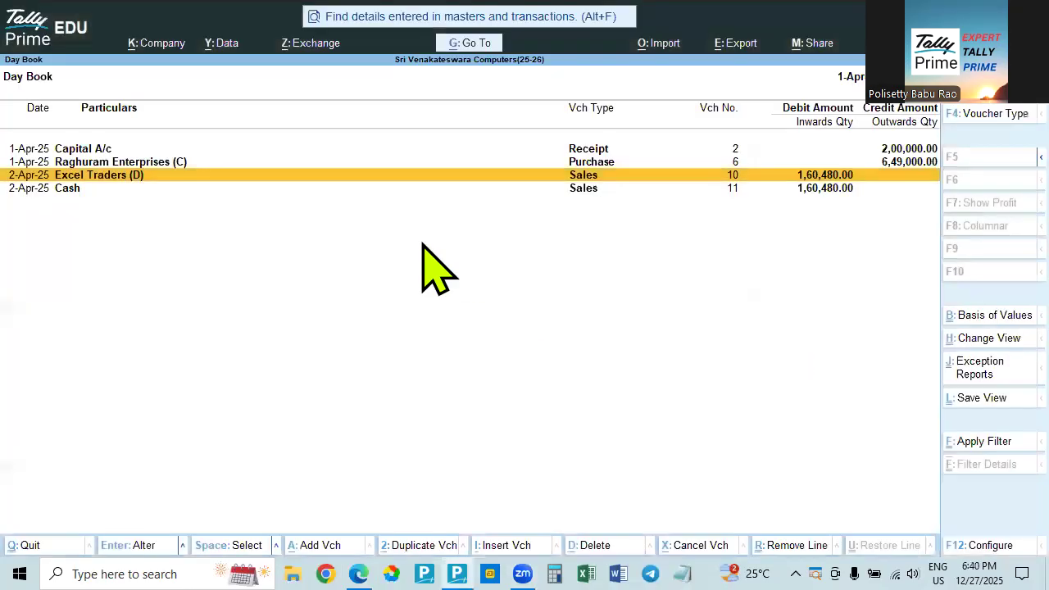
Open the Raghuram Enterprises (C) purchase voucher for alteration and compare its details with CREDIT SALE INVOICE.pdf.
key("Up")
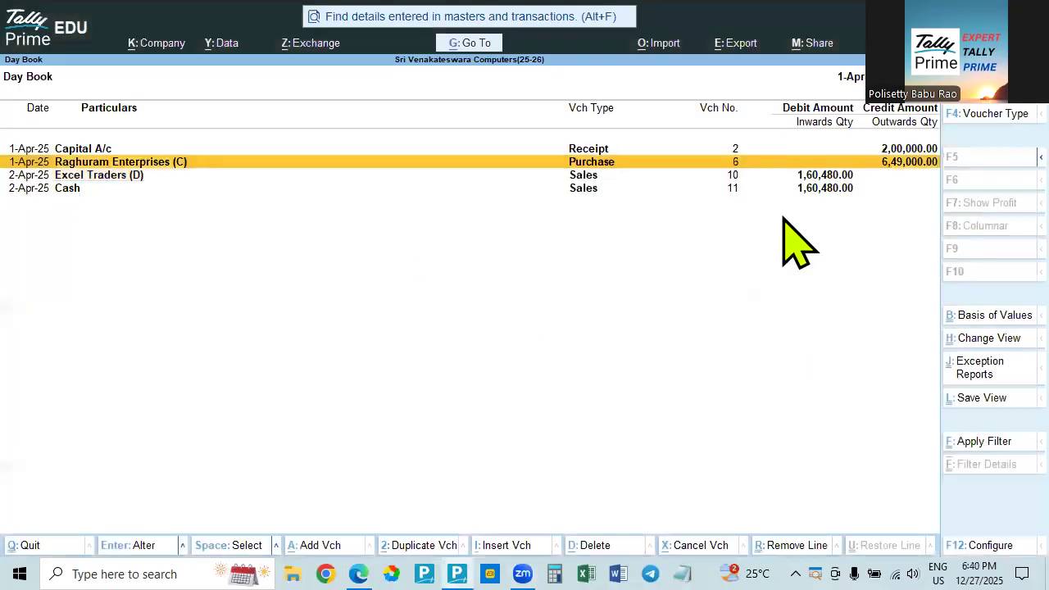
key("Return")
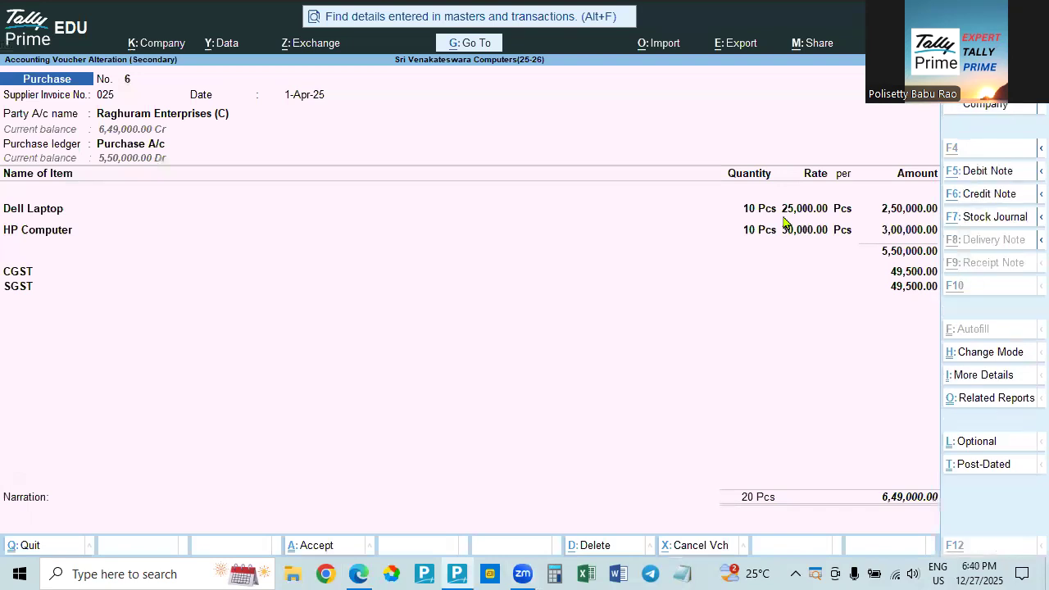
key("alt+Tab")
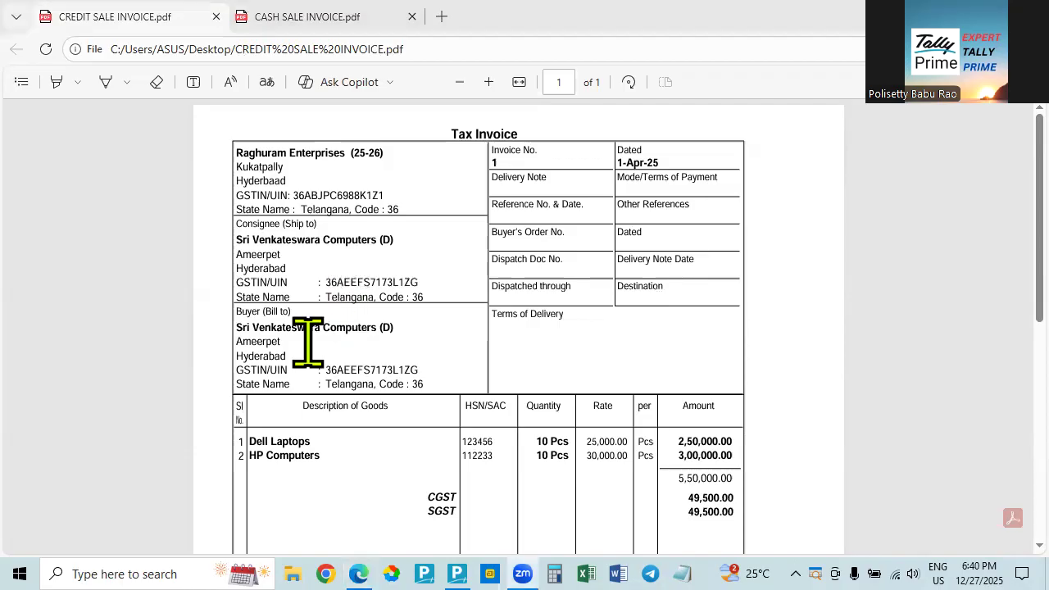
key("alt+Tab")
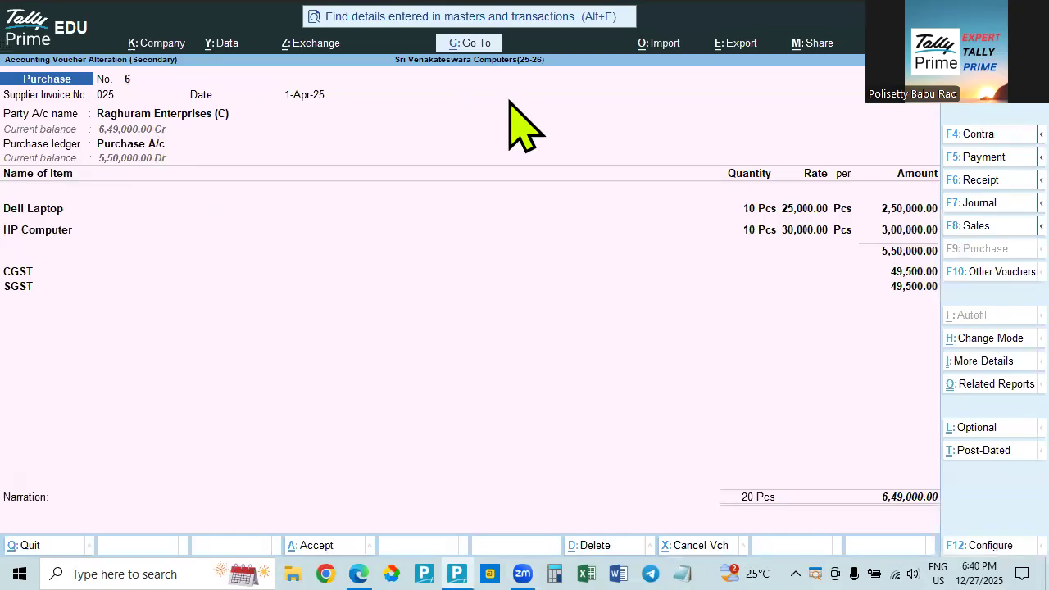
key("alt+Tab")
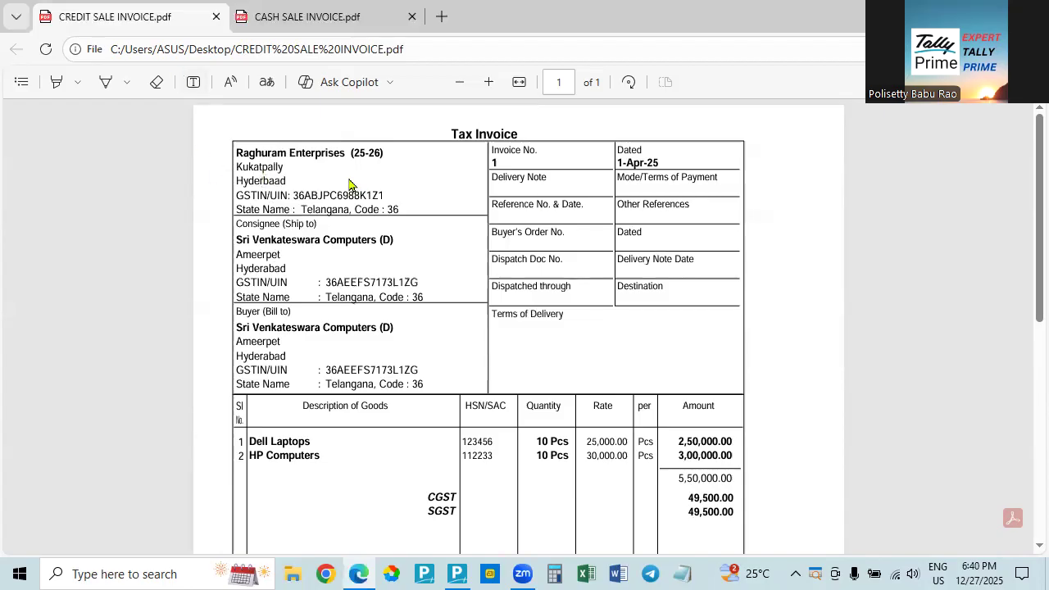
key("alt+Tab")
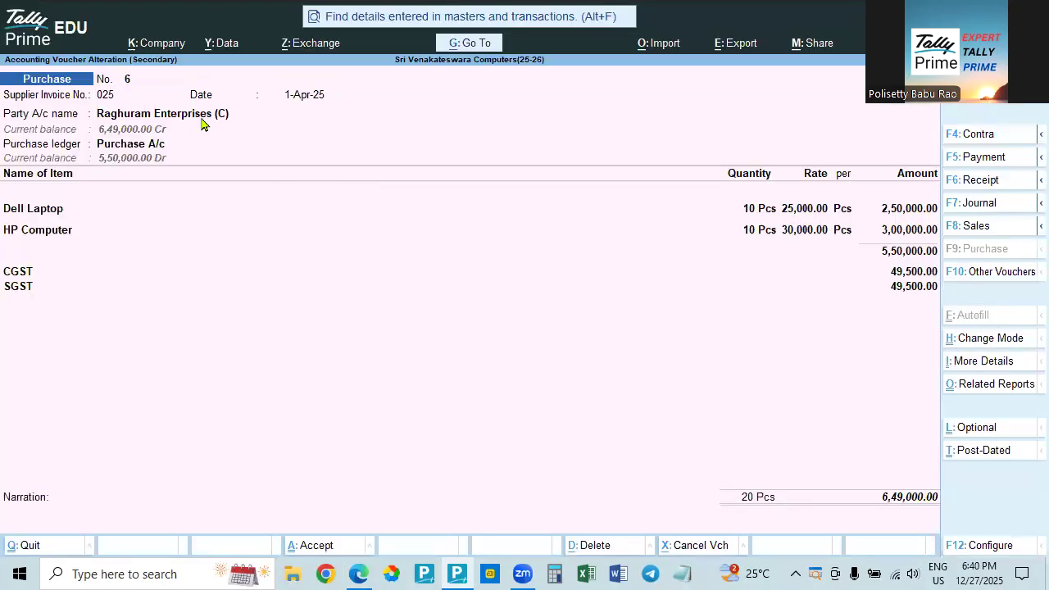
key("alt+Tab")
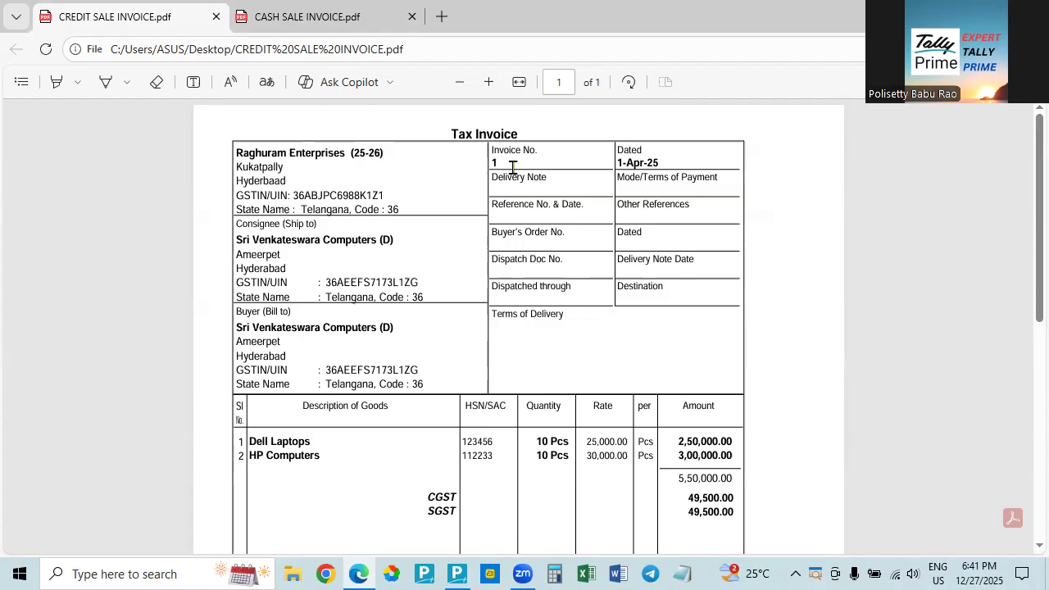
key("alt+Tab")
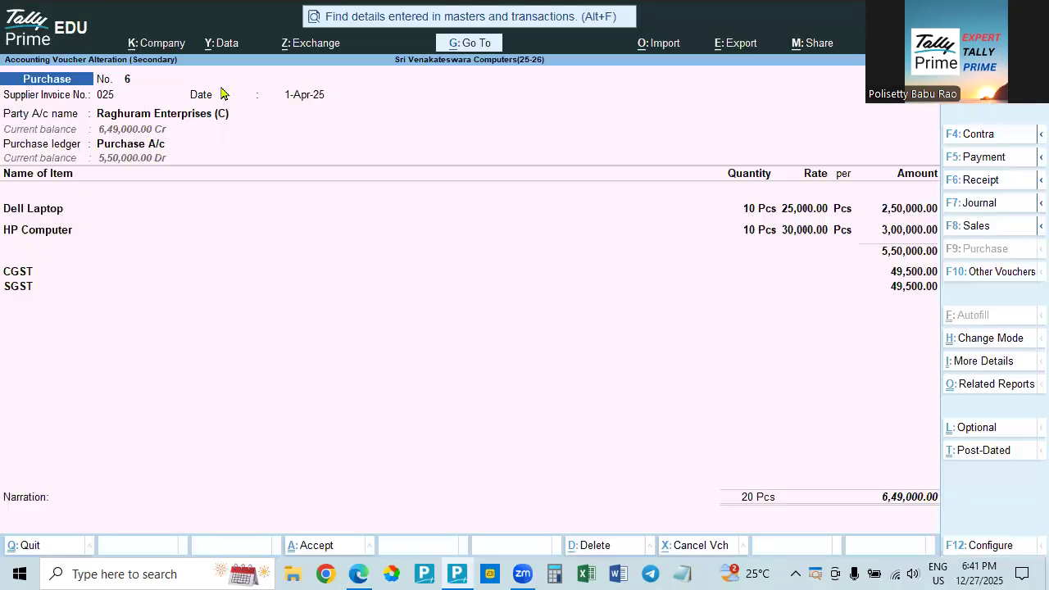
Set the purchase voucher's supplier invoice number to 1 and advance past the party account to the receipt details.
left_click(111, 95)
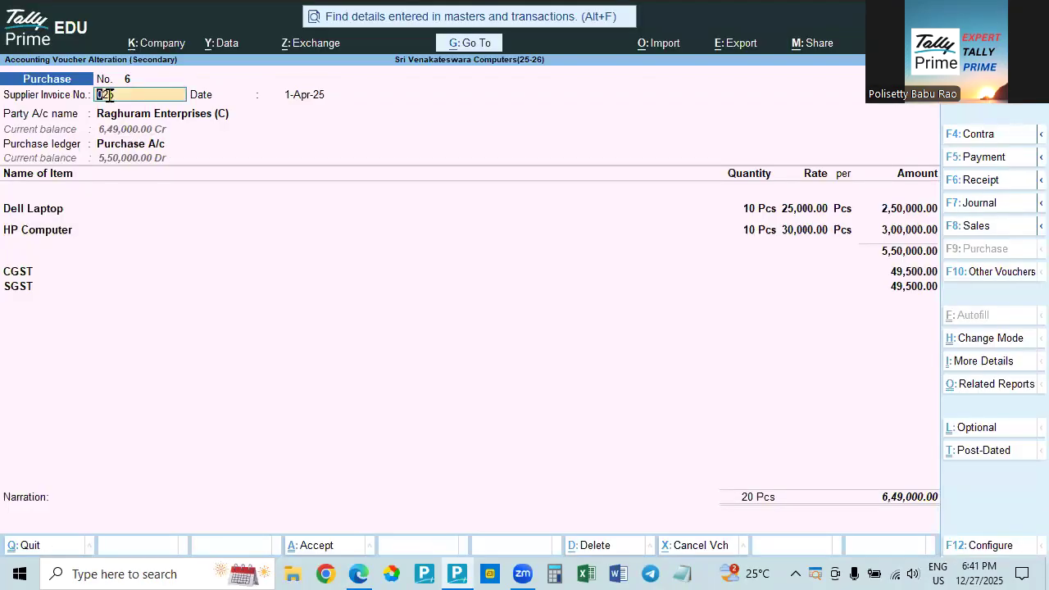
type("1")
key("Return")
key("Return")
key("Return")
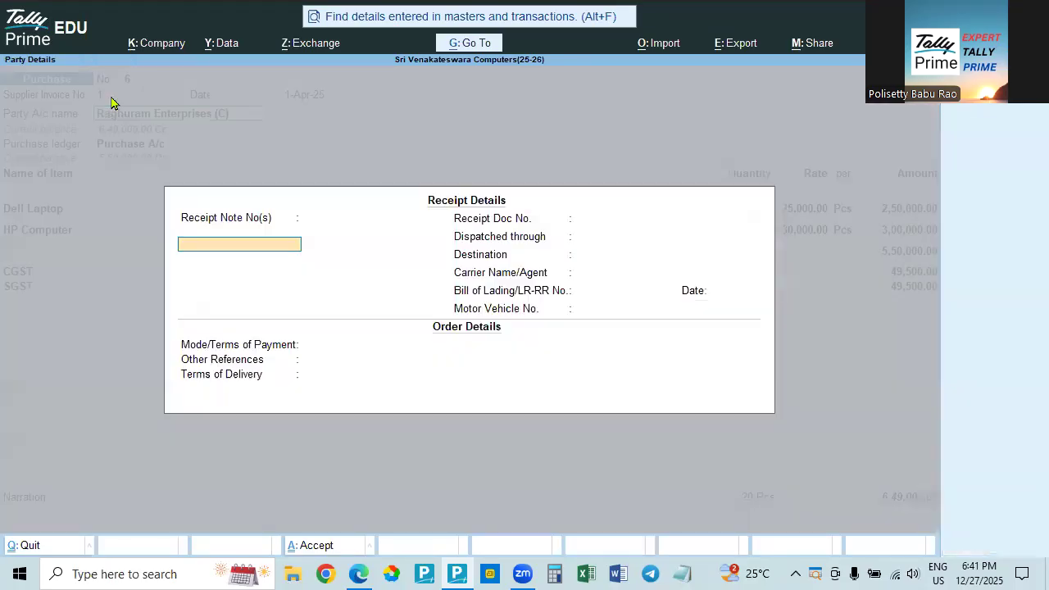
Recheck the invoice PDF, leave the receipt details, and change the voucher's party account to Cash.
key("alt+Tab")
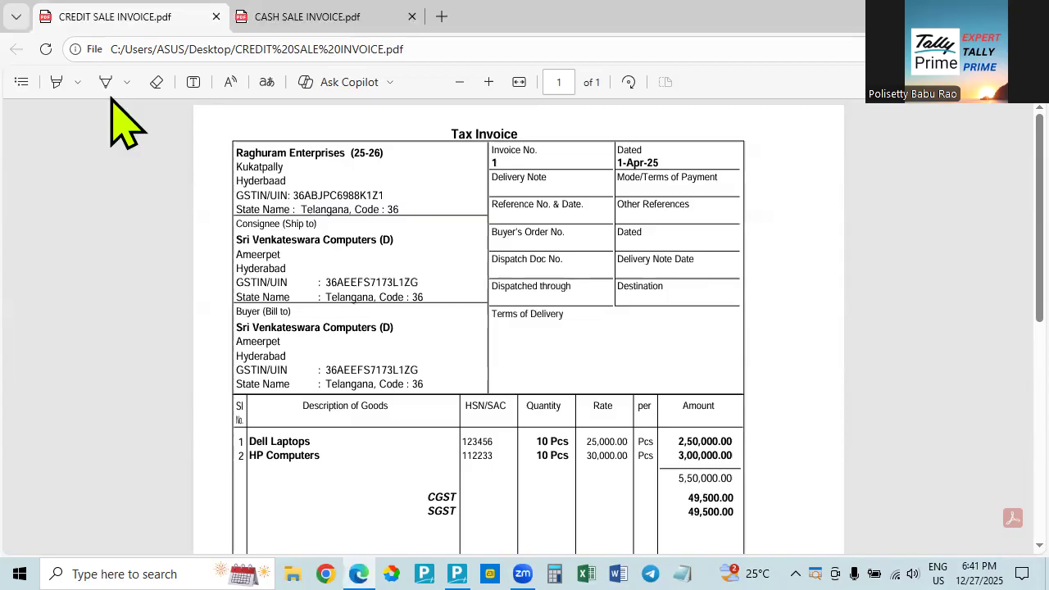
key("alt+Tab")
key("alt+Tab")
key("alt+Tab")
key("Escape")
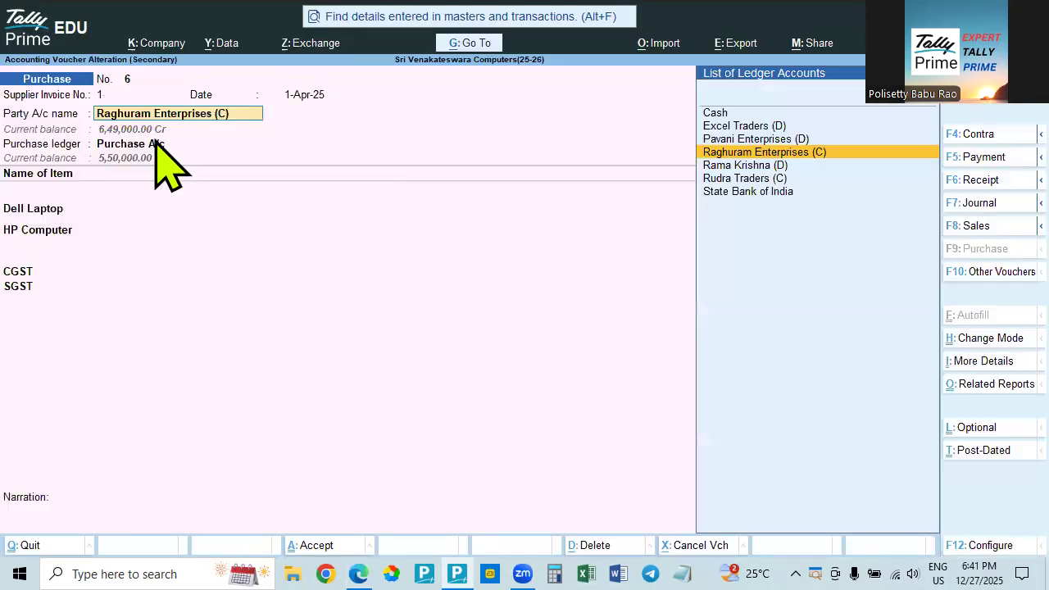
key("Up")
key("Up")
key("Up")
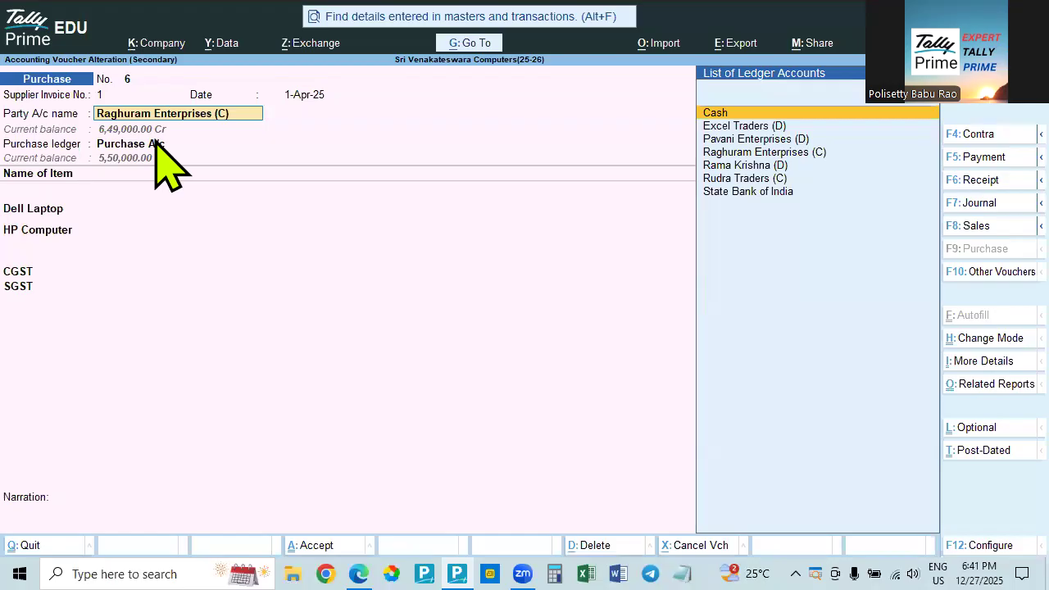
key("Return")
key("Return")
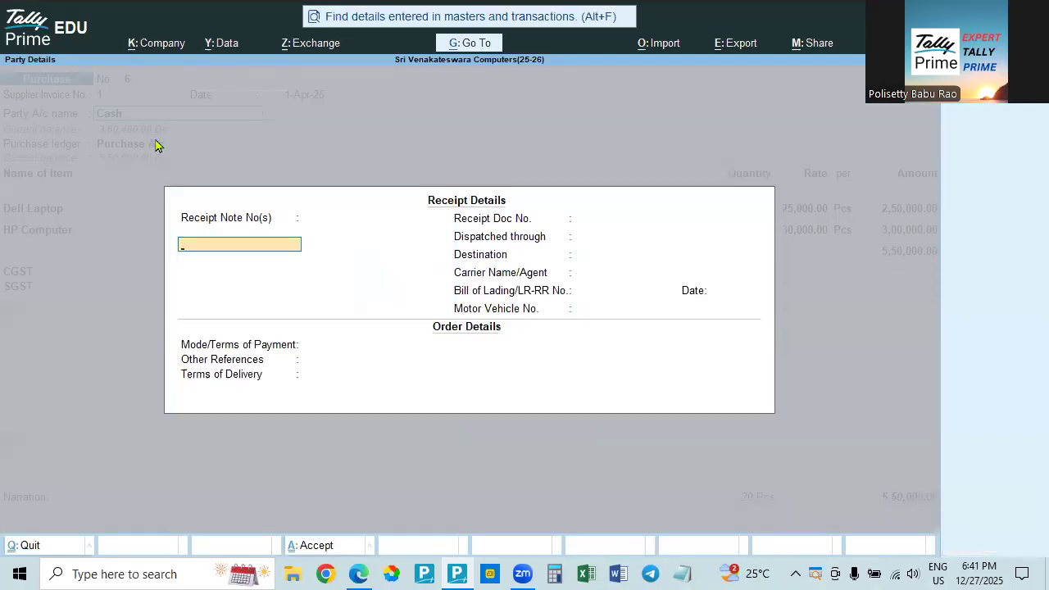
Check the invoice PDF again and enter CASH/CHQUE as the mode/terms of payment in the order details.
key("alt+Tab")
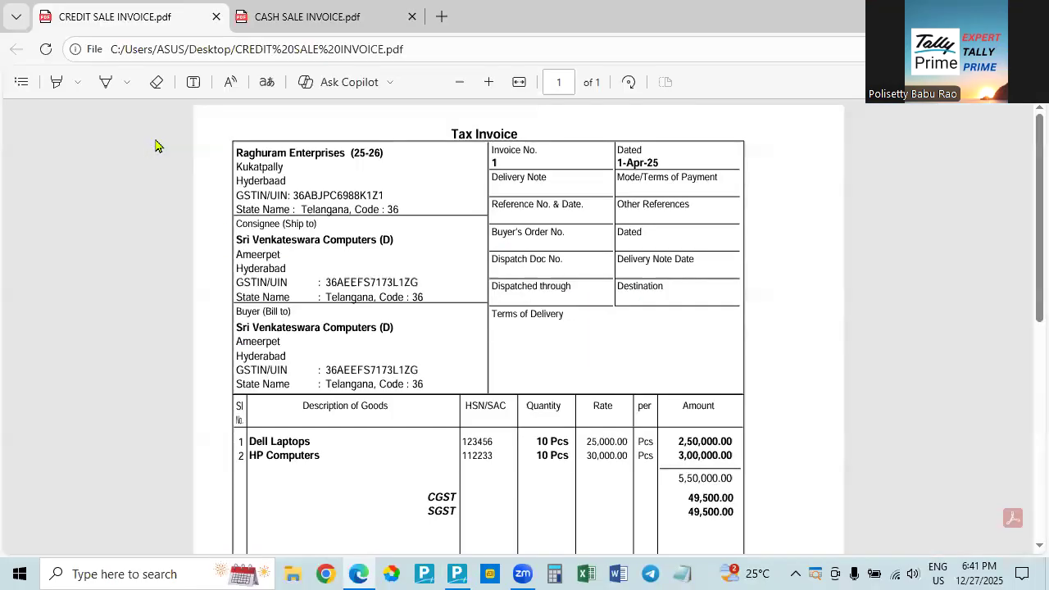
key("alt+Tab")
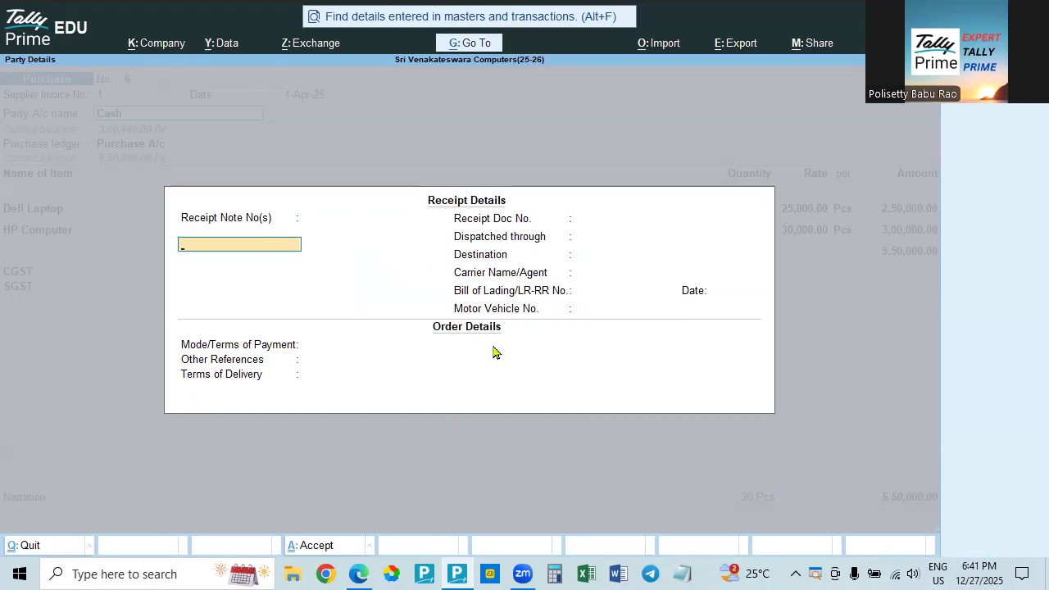
left_click(233, 351)
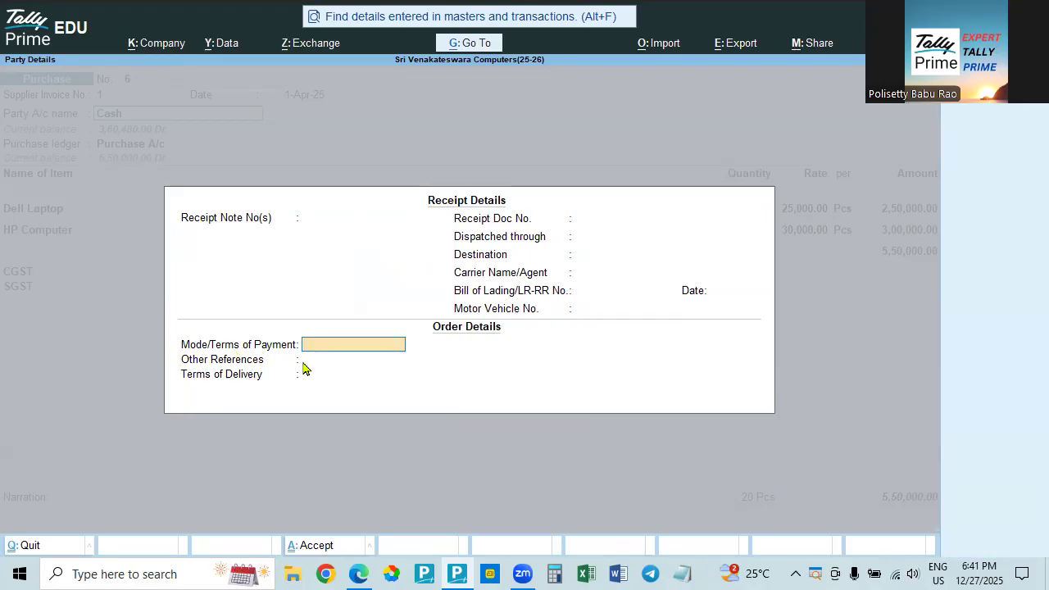
type("CASH")
type("/CHEQEU")
key("BackSpace")
key("BackSpace")
key("BackSpace")
type("EUQ")
key("BackSpace")
key("BackSpace")
key("BackSpace")
key("BackSpace")
type("QUE")
key("Return")
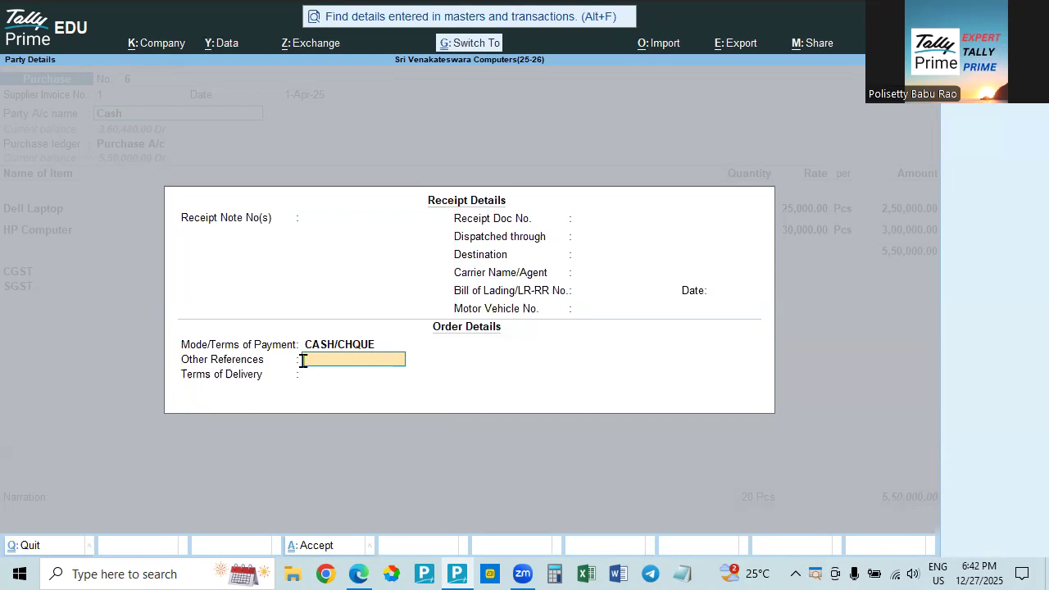
Accept the receipt details, choose Raghuram Enterprises (C) as the Supplier (Bill from), and check it against the invoice.
key("ctrl+a")
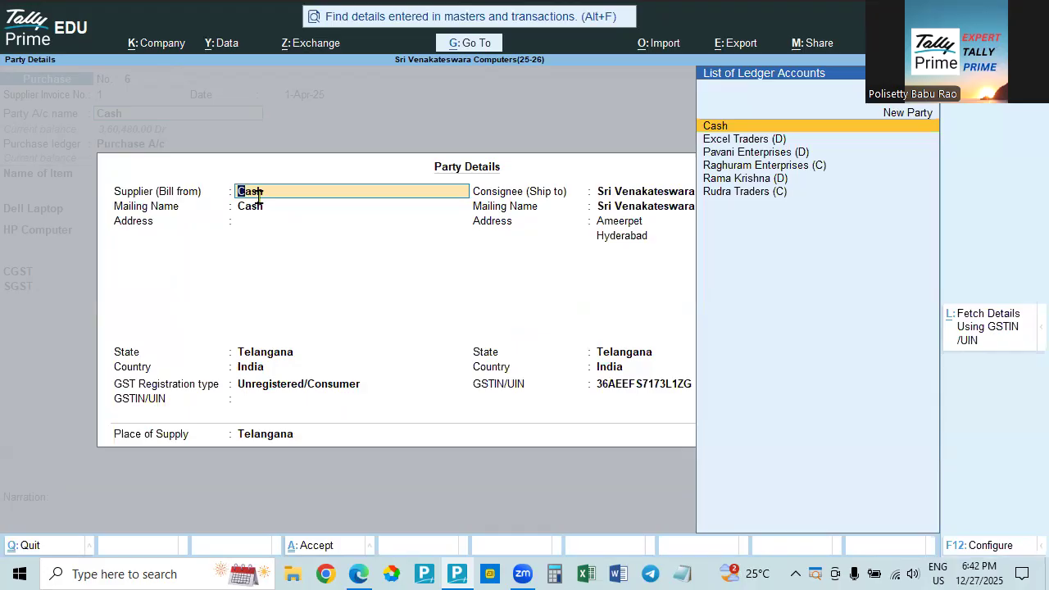
key("alt+Tab")
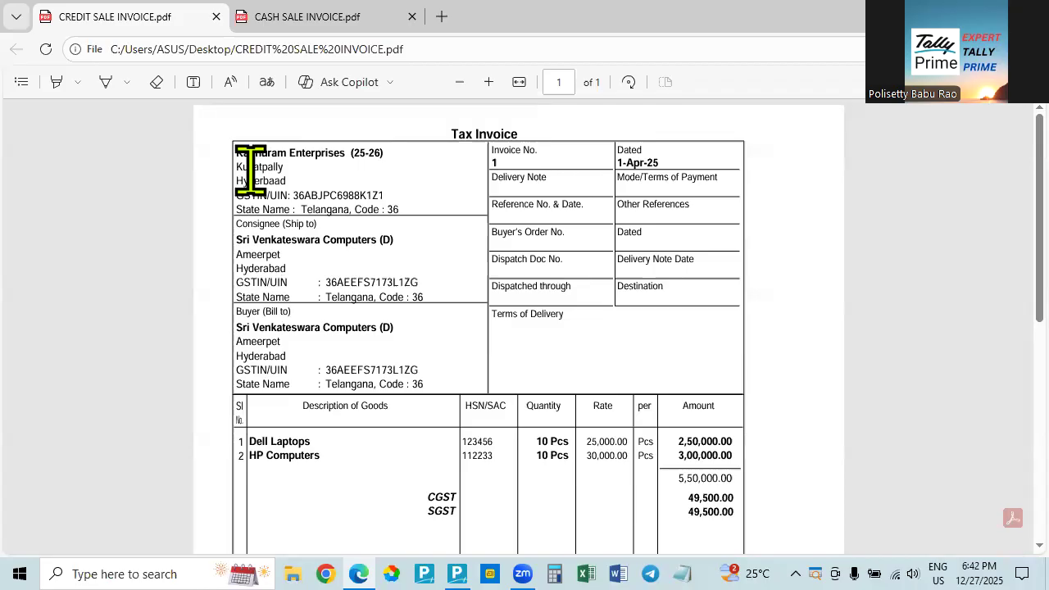
key("alt+Tab")
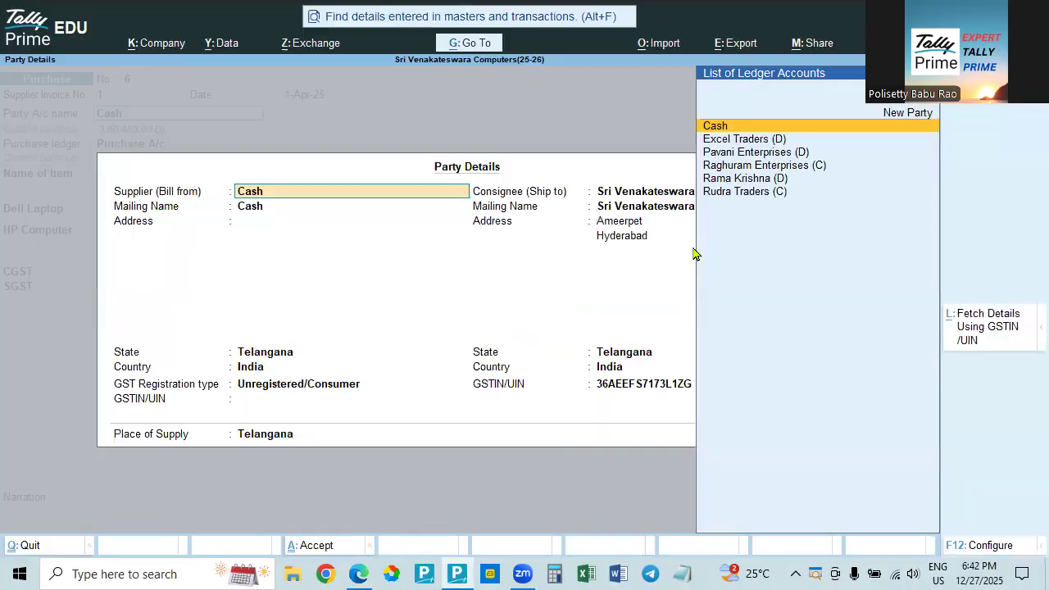
left_click(775, 168)
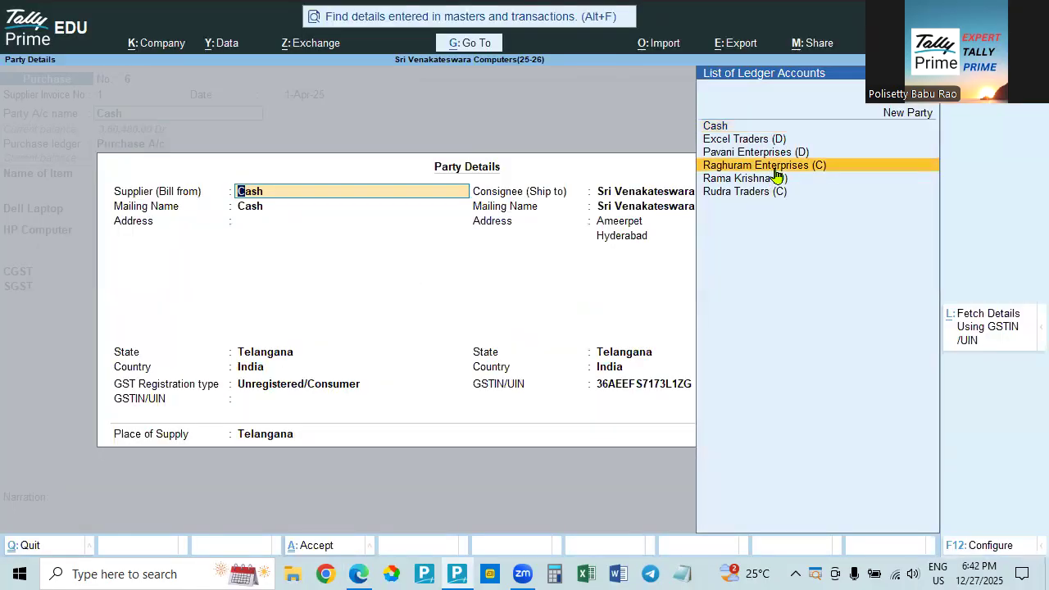
left_click(775, 168)
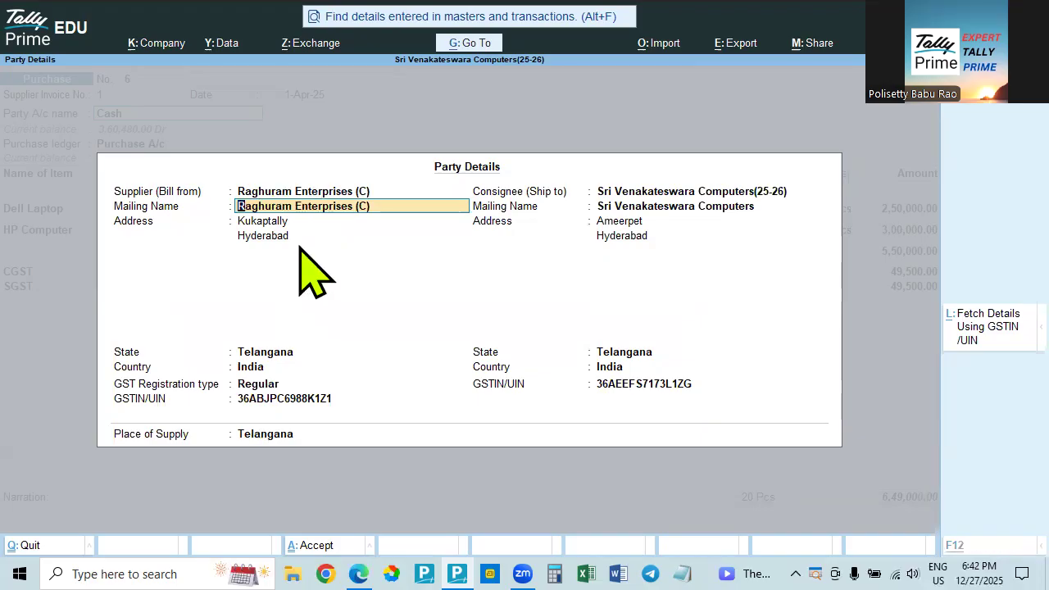
key("alt+Tab")
key("alt+Tab")
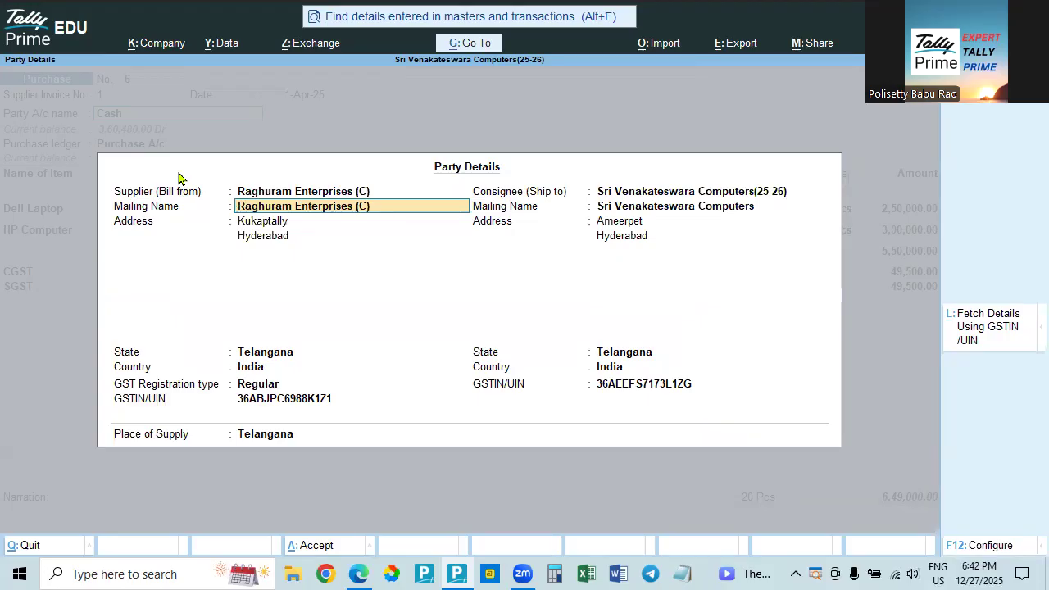
Keep Raghuram Enterprises (C) as the supplier with its mailing name and address, and go on to the Consignee (Ship to) party.
left_click(300, 194)
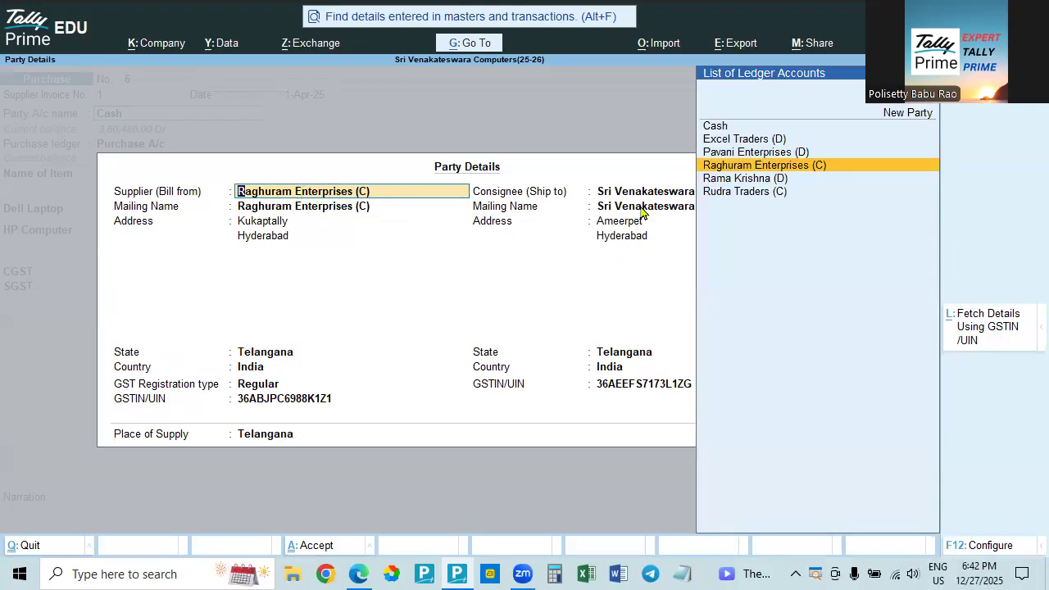
key("Return")
key("Return")
key("Return")
key("Return")
key("Return")
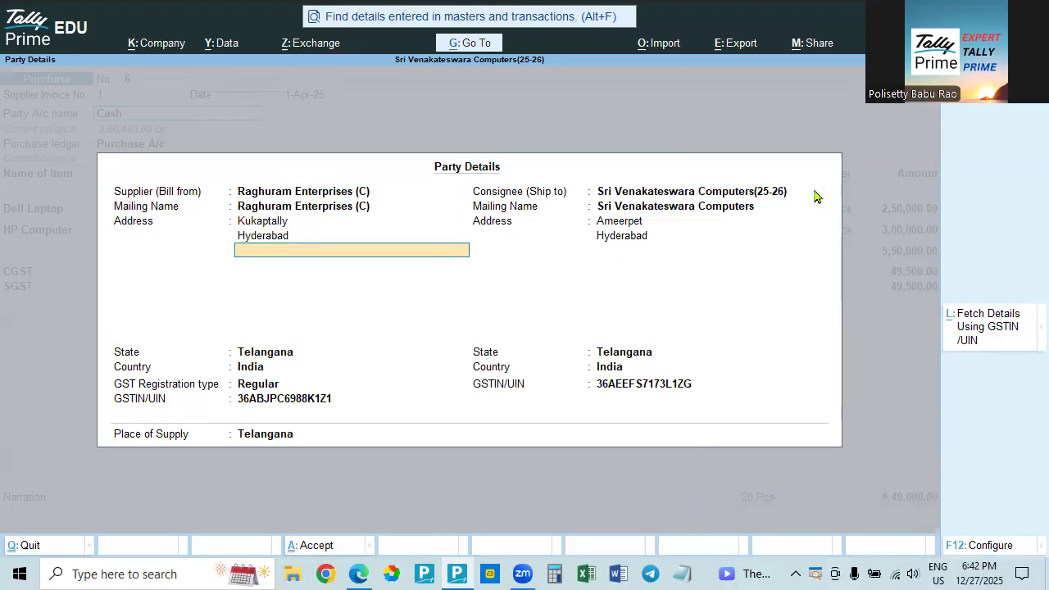
key("Return")
left_click(811, 191)
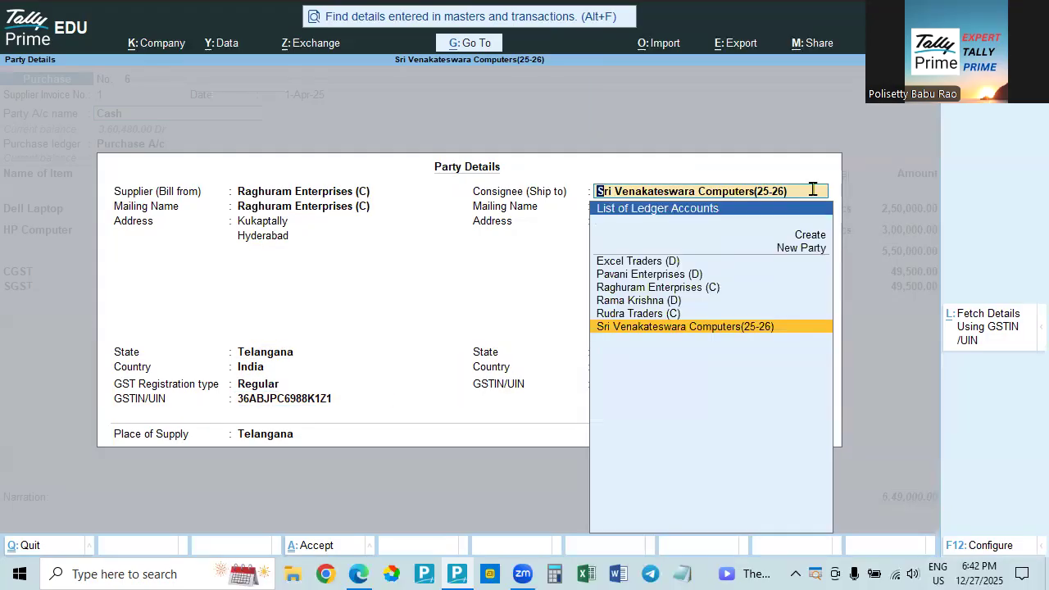
Check the consignee on the invoice PDF and keep Sri Venakateswara Computers(25-26) with its mailing name as the Consignee (Ship to).
key("alt+Tab")
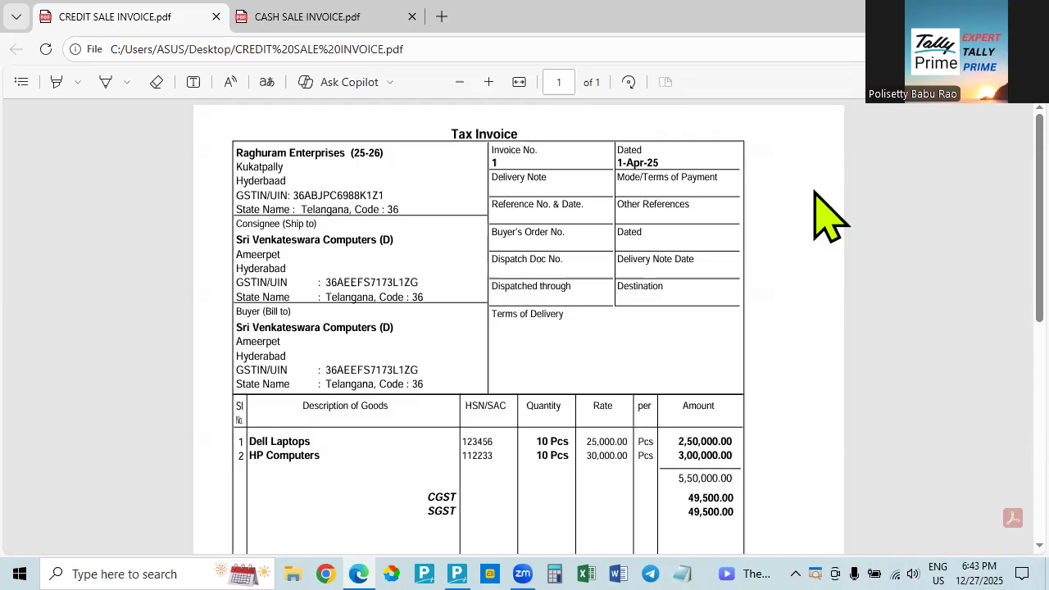
key("alt+Tab")
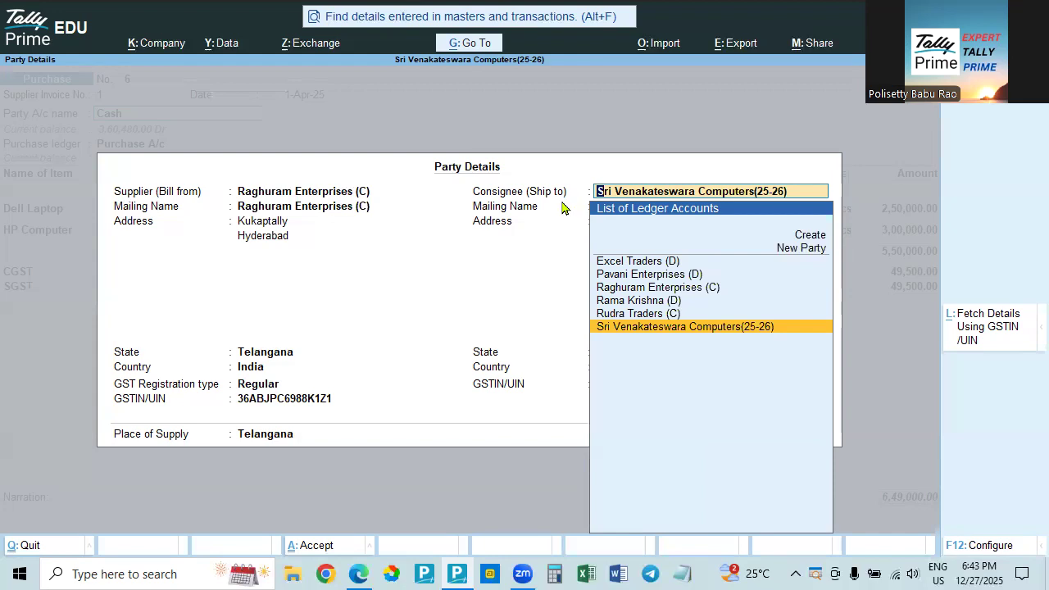
key("Return")
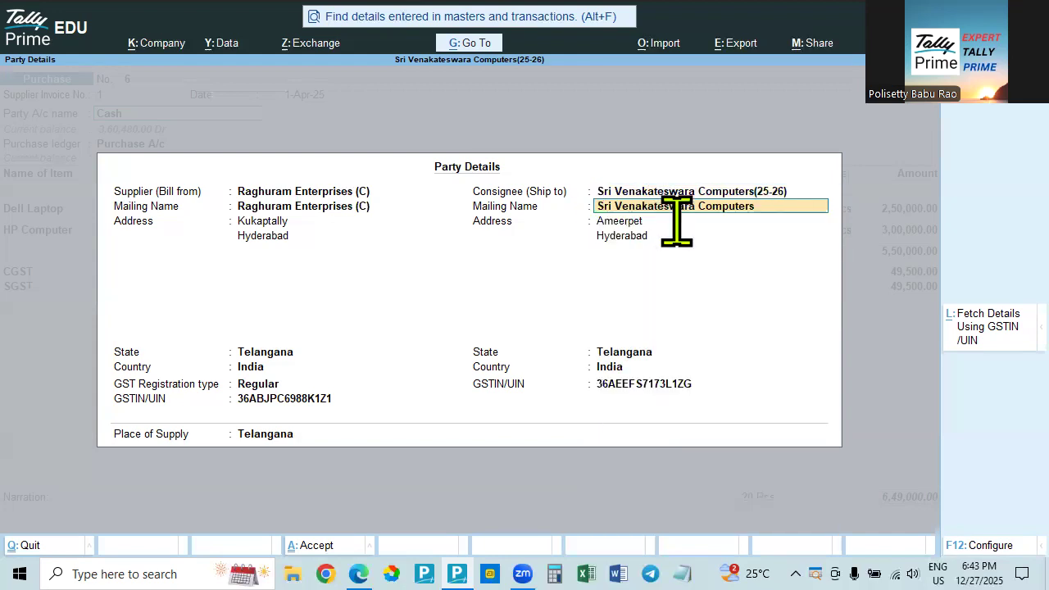
key("Return")
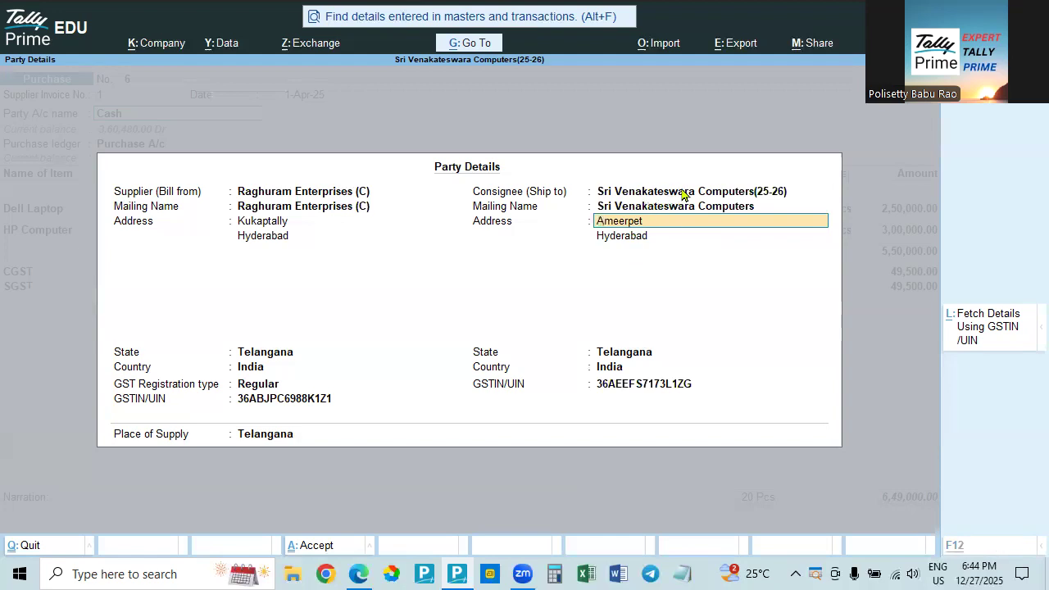
Compare the consignee's name, address, state and GSTIN in the party details with those on the credit sale invoice PDF.
key("alt+Tab")
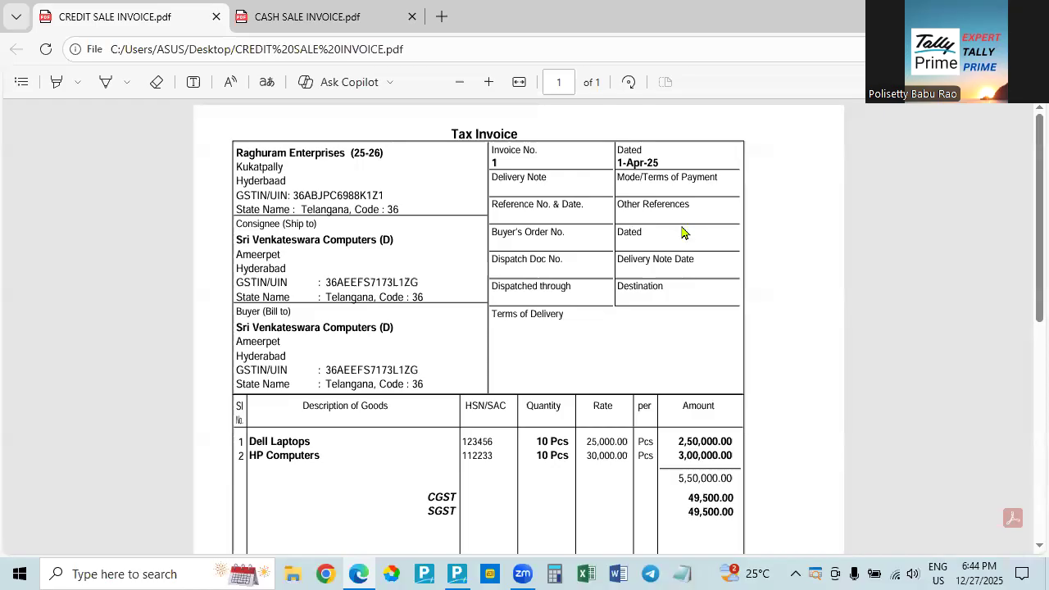
key("alt+Tab")
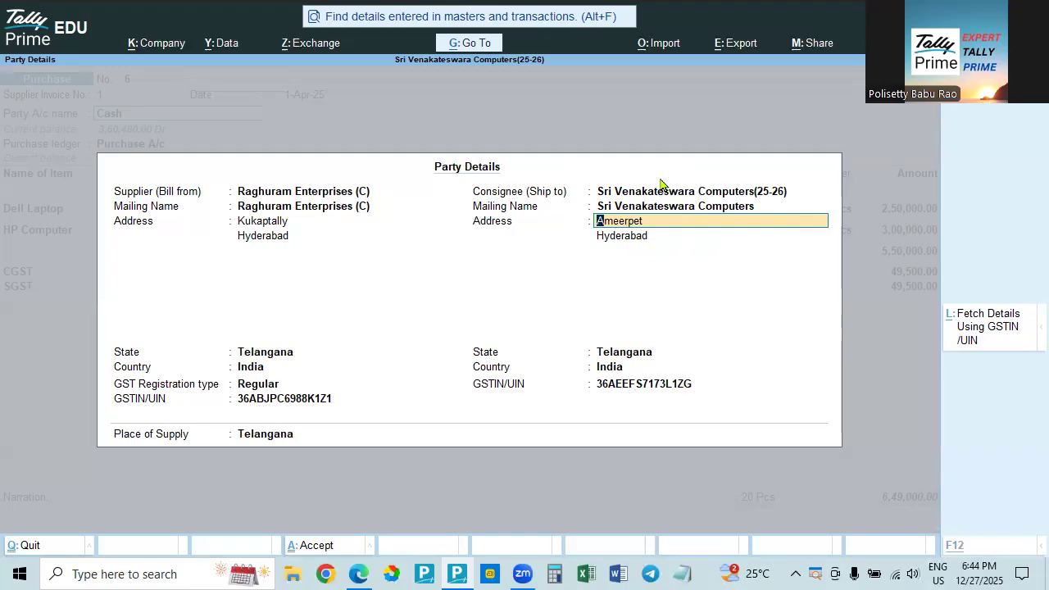
key("alt+Tab")
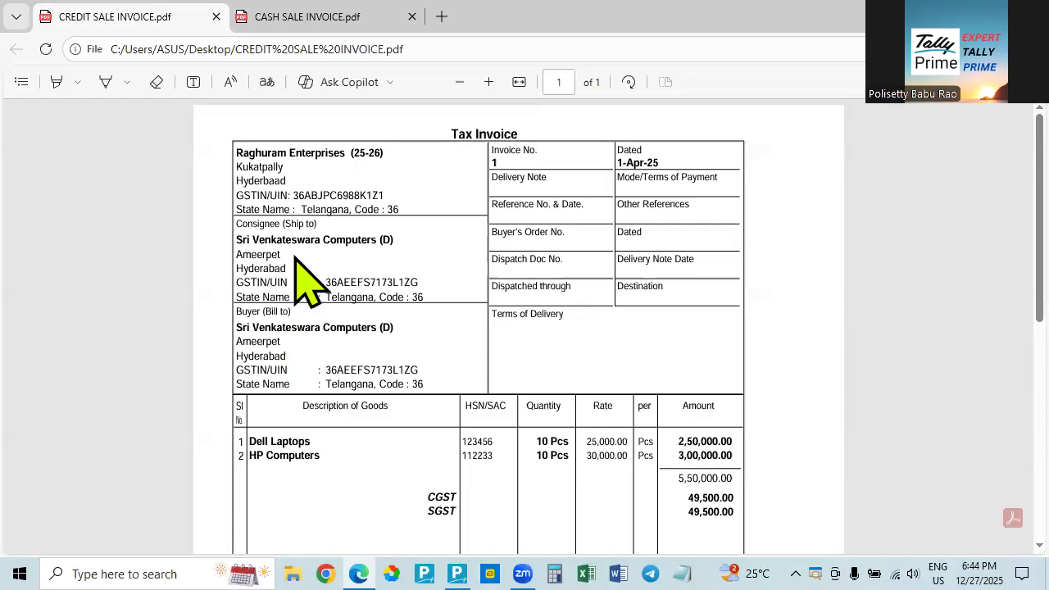
key("alt+Tab")
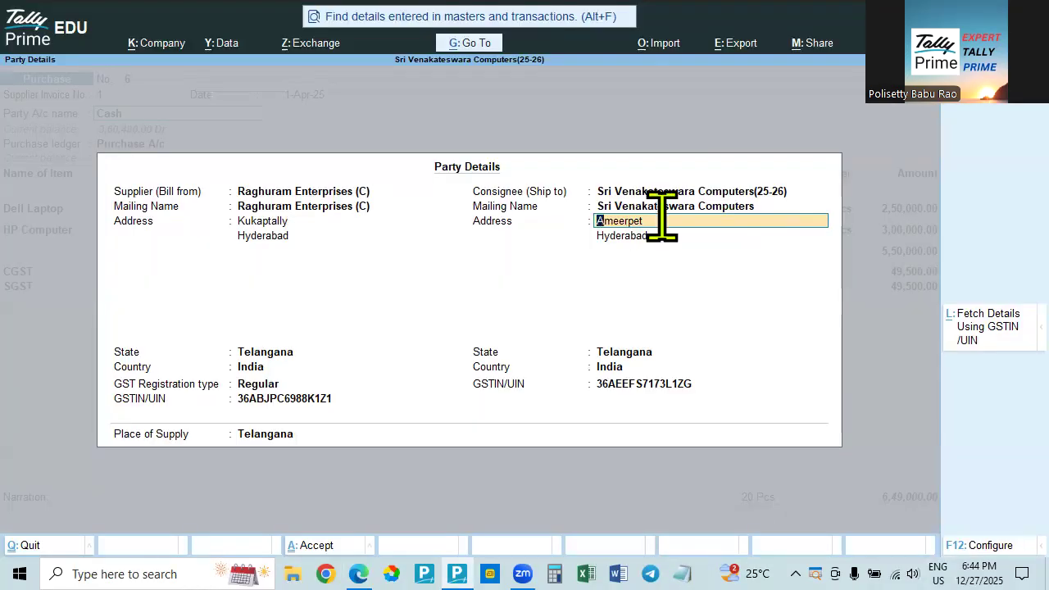
key("alt+Tab")
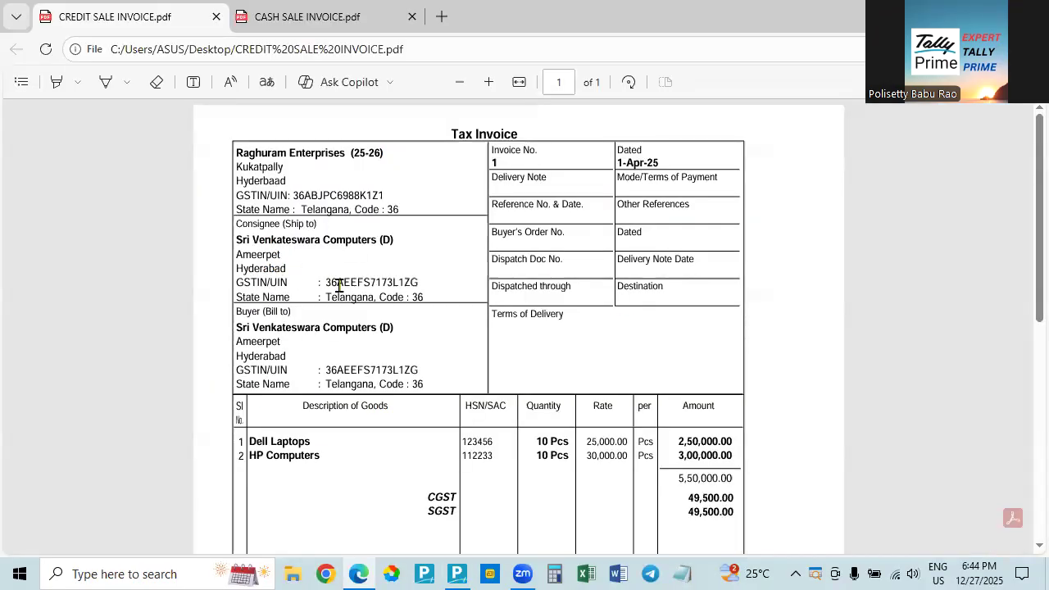
key("alt+Tab")
key("alt+Tab")
key("alt+Tab")
key("alt+Tab")
key("alt+Tab")
Accept the party details and keep Purchase A/c as the purchase ledger.
key("Return")
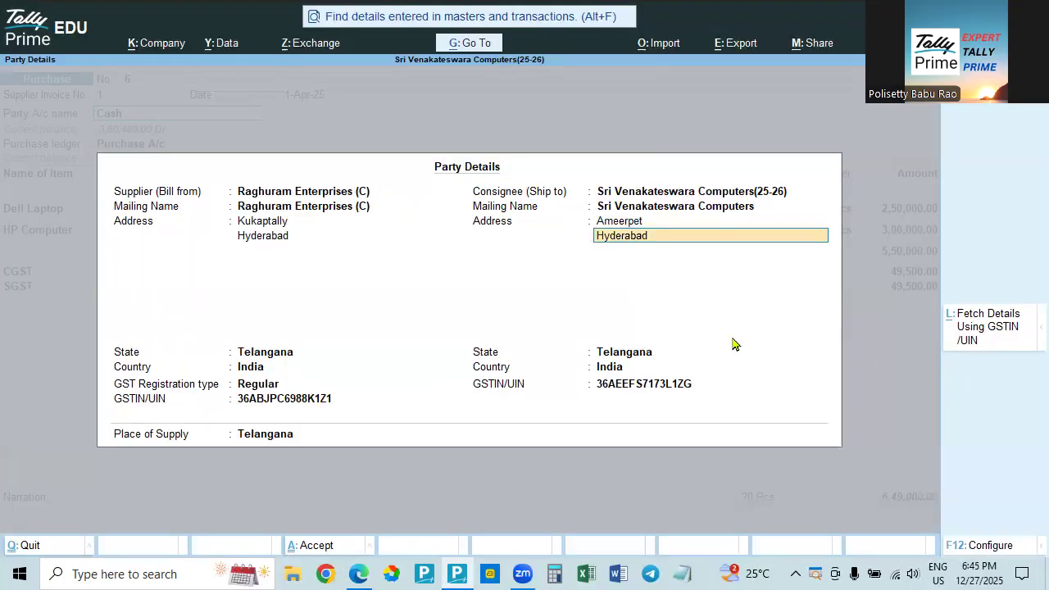
key("ctrl+a")
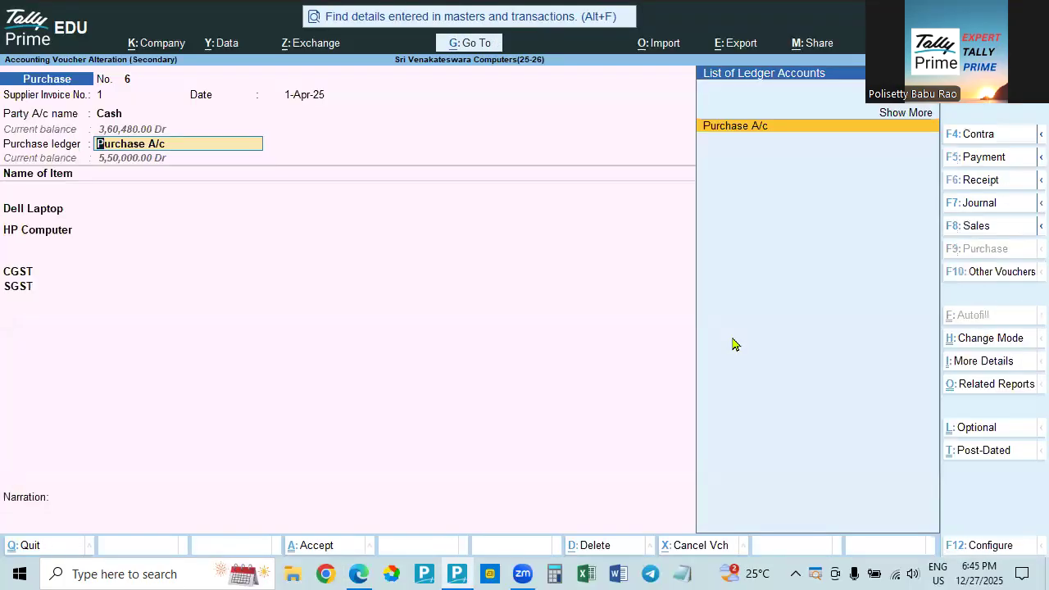
key("Return")
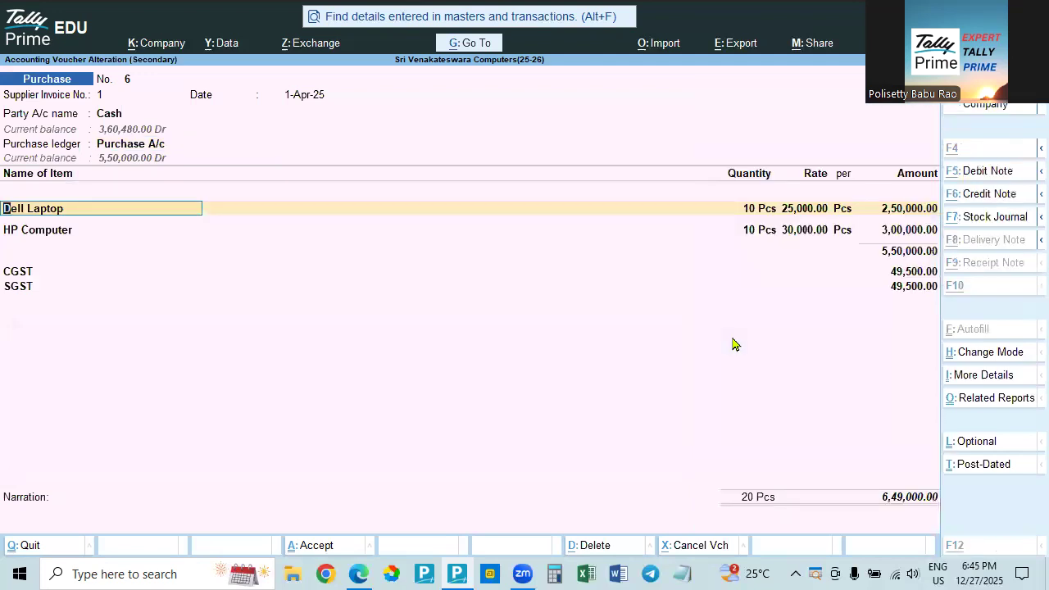
Compare the voucher's item names, quantities, rates and amounts with the goods table of the credit sale invoice PDF.
key("alt+Tab")
scroll(772, 332, "down", 3)
key("alt+Tab")
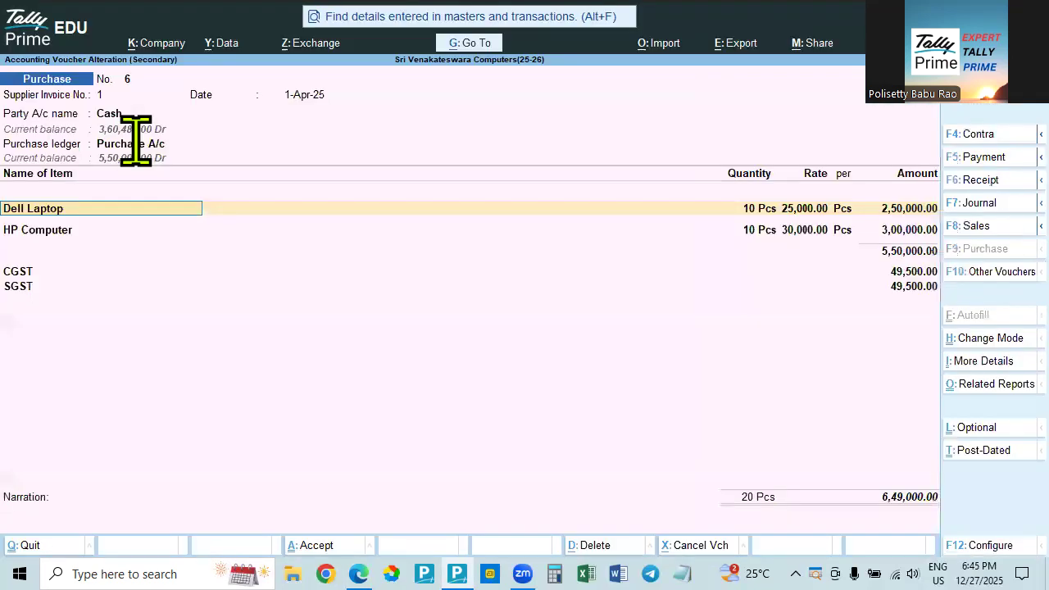
key("alt+Tab")
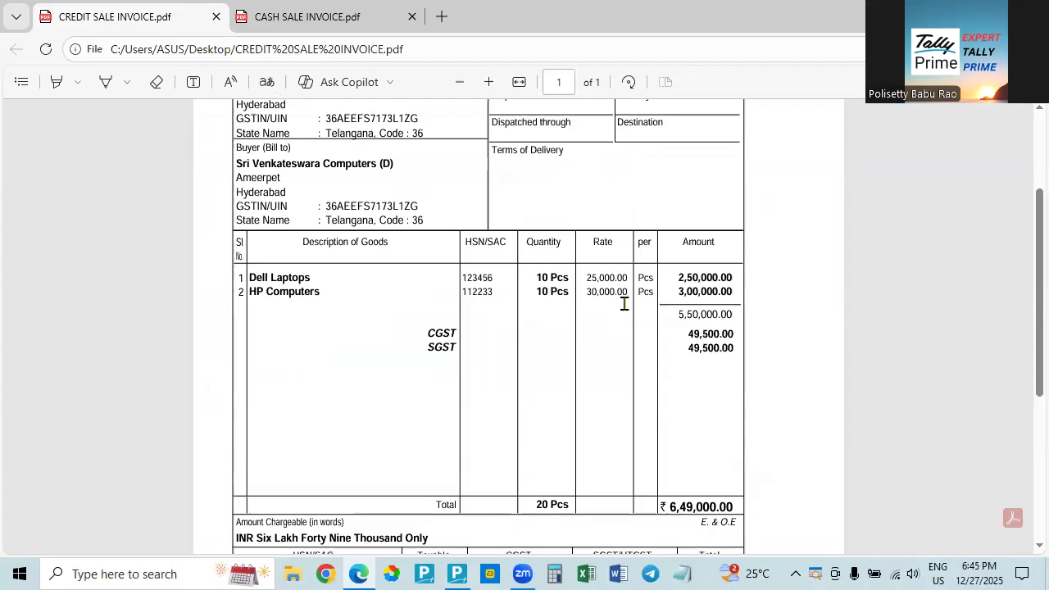
key("alt+Tab")
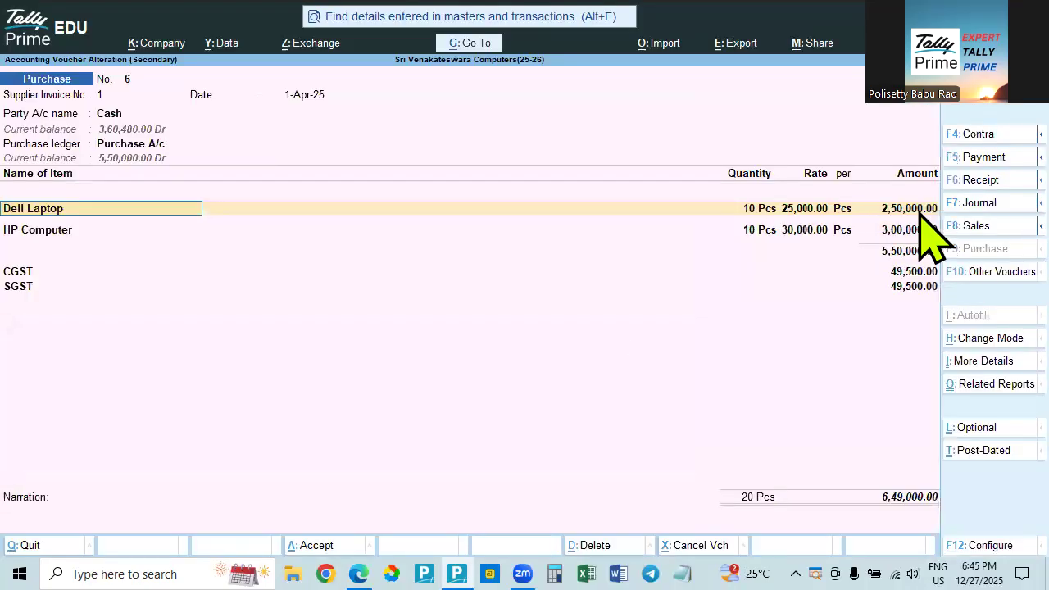
key("alt+Tab")
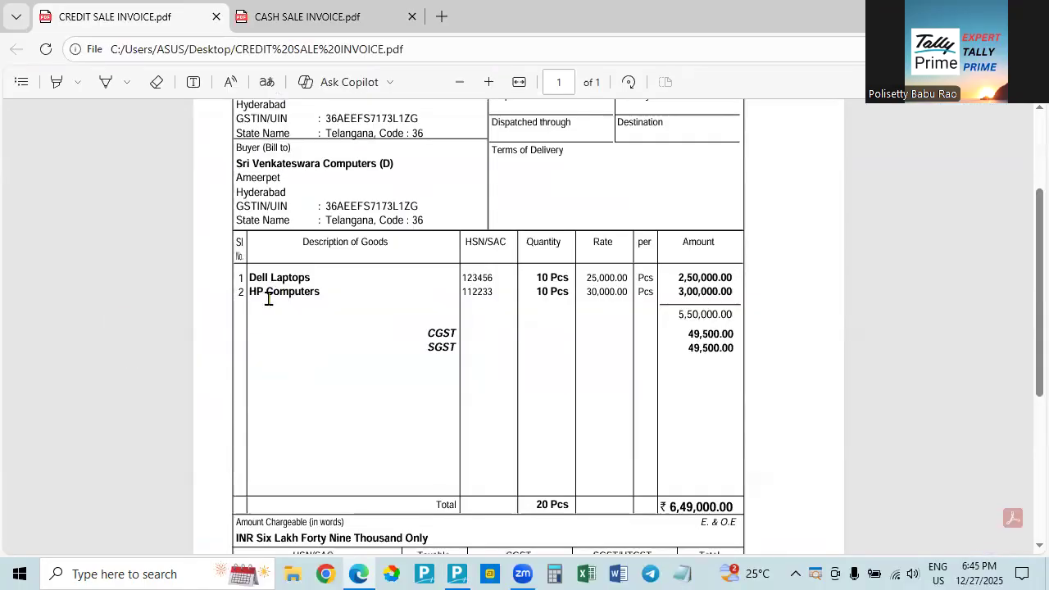
key("alt+Tab")
Confirm the Dell Laptop line with 10 Pcs at a rate of 25,000.00.
key("Return")
key("Return")
key("Return")
key("Return")
key("Return")
key("Return")
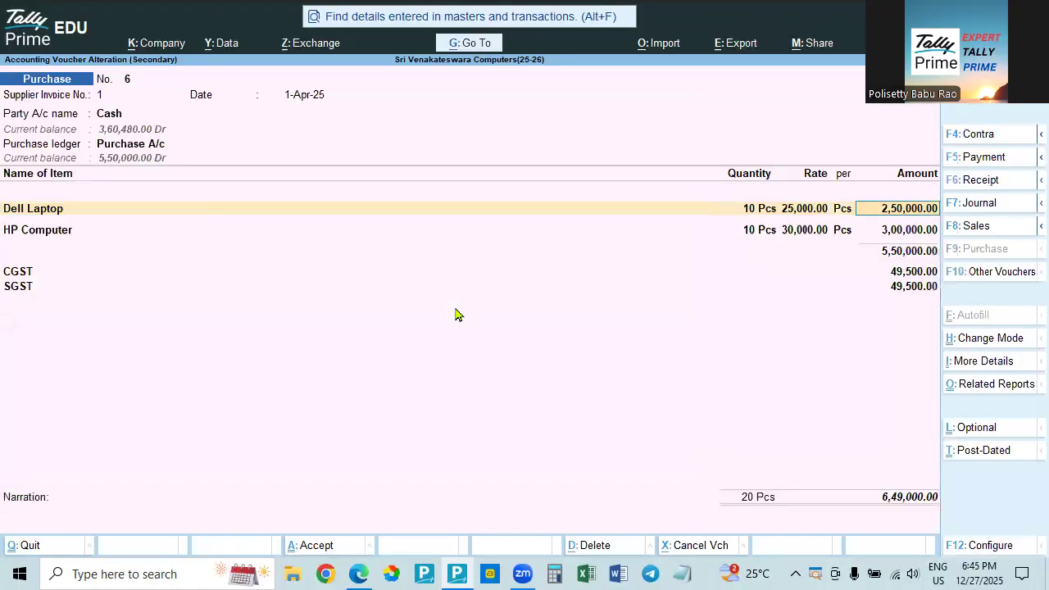
Check the invoice PDF again and confirm the HP Computer line with 10 Pcs at a rate of 30,000.00.
key("alt+Tab")
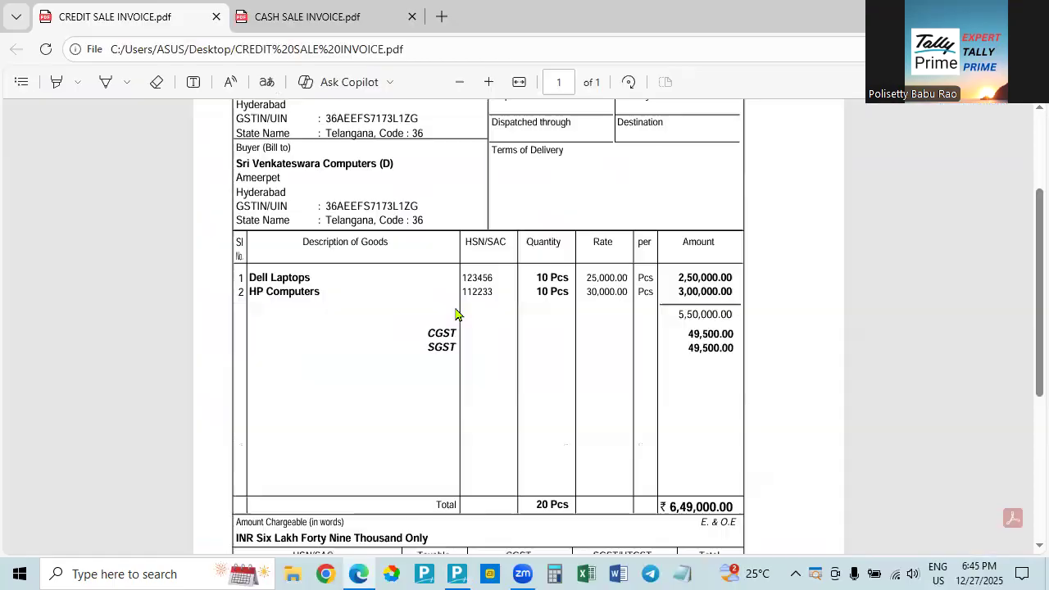
key("alt+Tab")
key("Return")
key("Return")
key("Return")
key("Return")
key("Return")
key("Return")
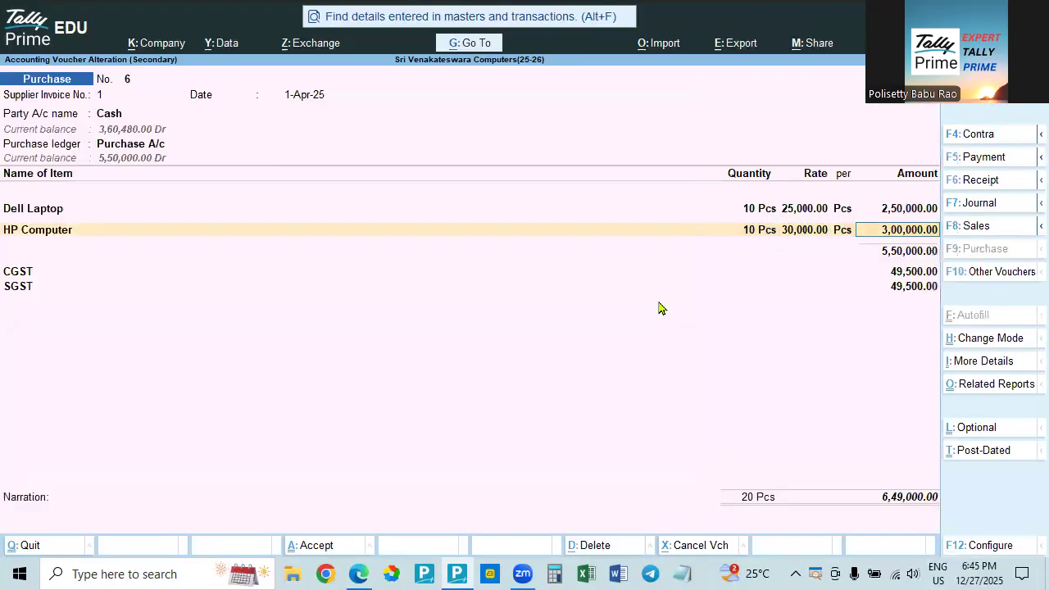
Compare the voucher's CGST and SGST with the credit sale invoice PDF, and look briefly at the cash sale invoice.
key("alt+Tab")
scroll(443, 336, "up", 3)
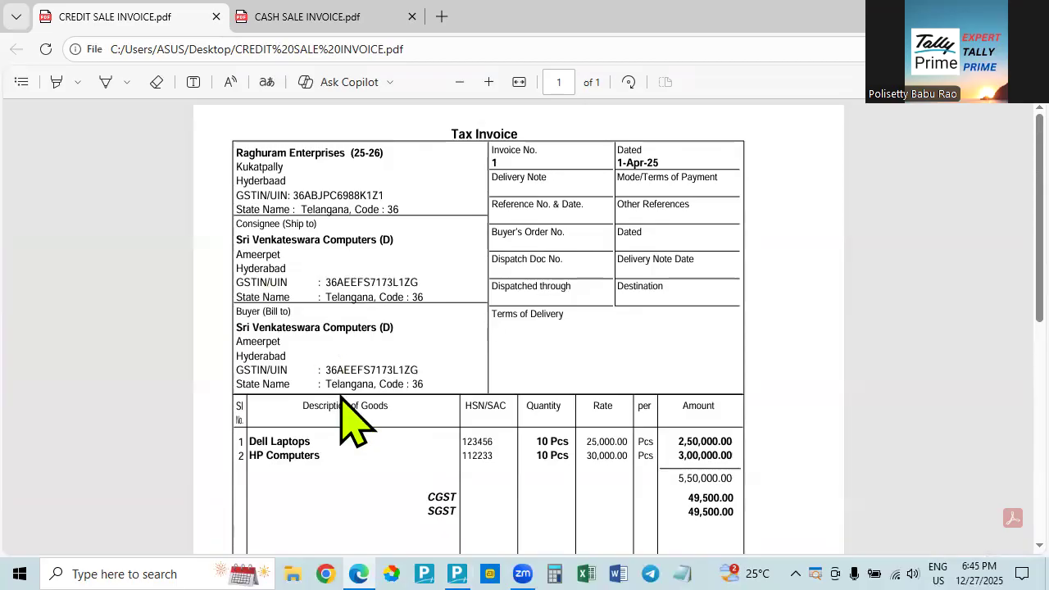
key("alt+Tab")
key("alt+Tab")
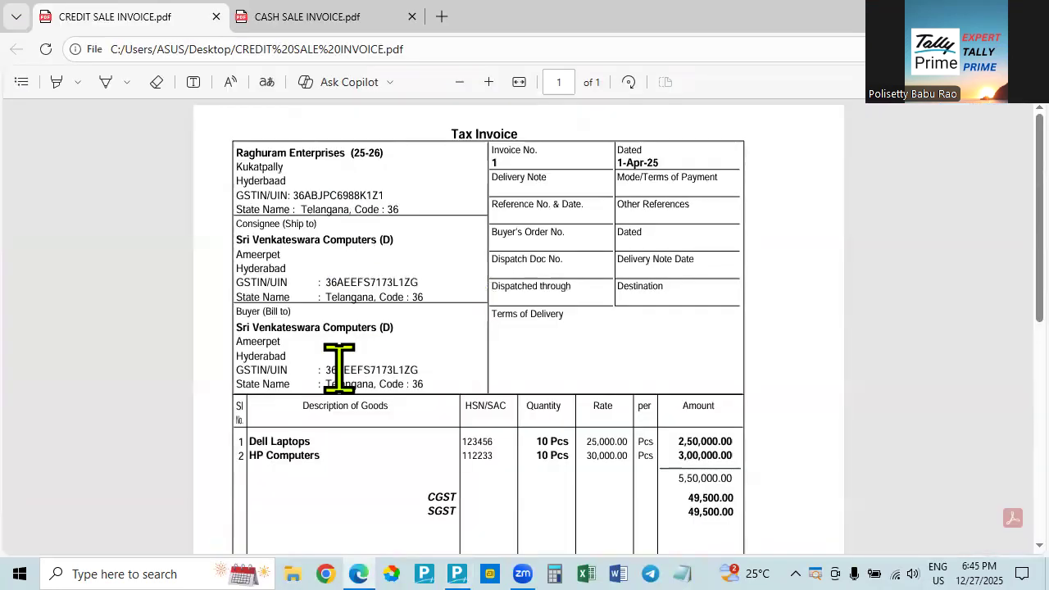
key("alt+Tab")
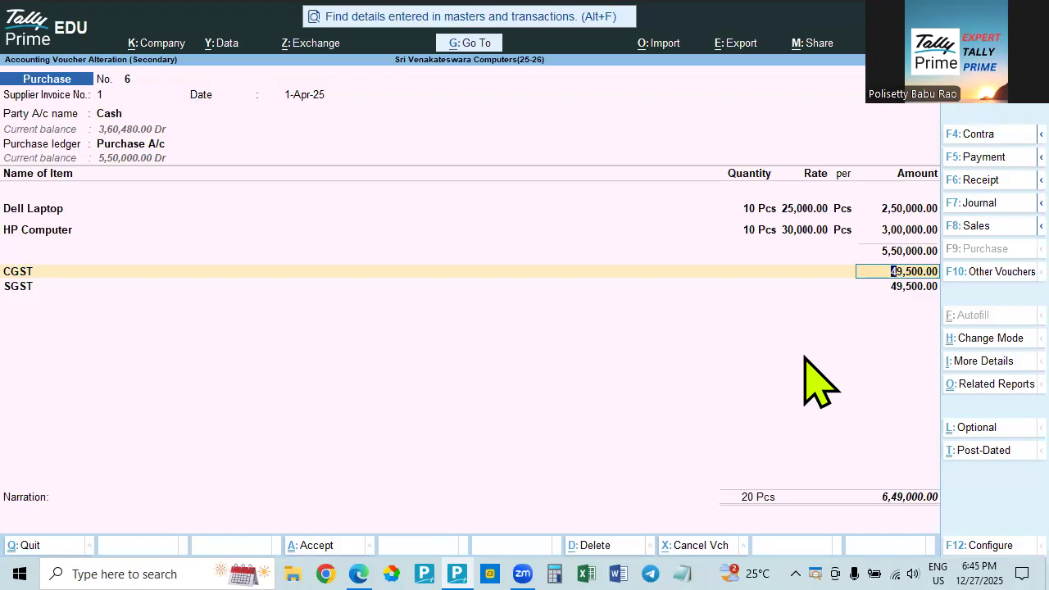
key("alt+Tab")
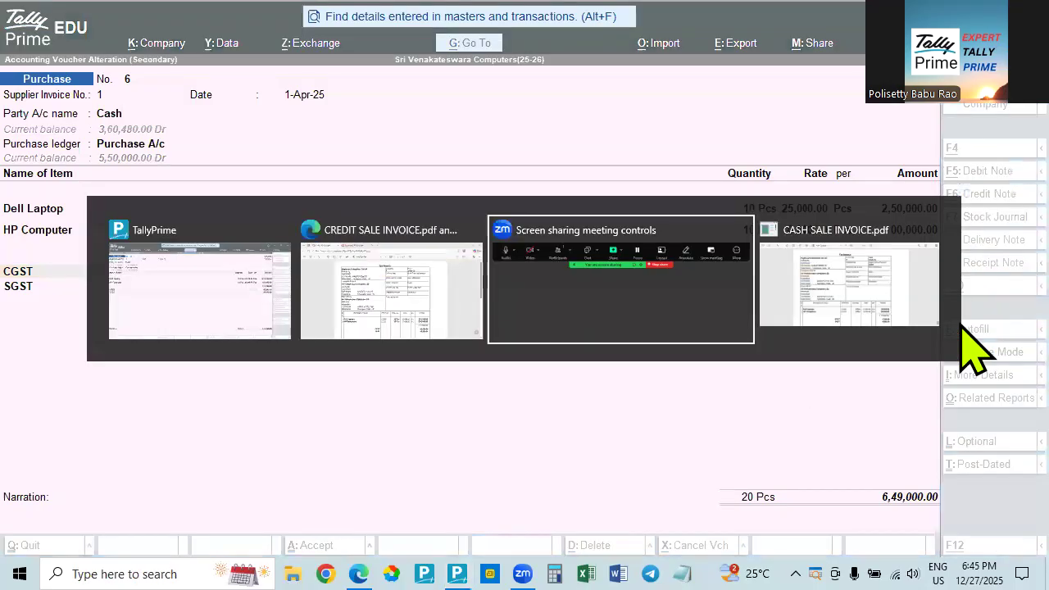
key("ctrl+Tab")
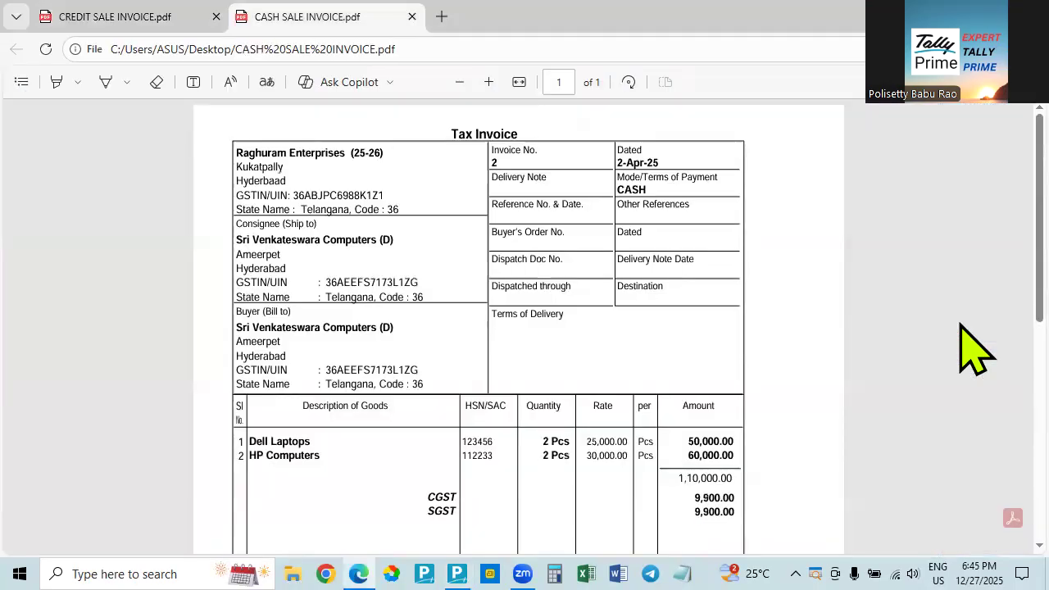
key("ctrl+Tab")
key("alt+Tab")
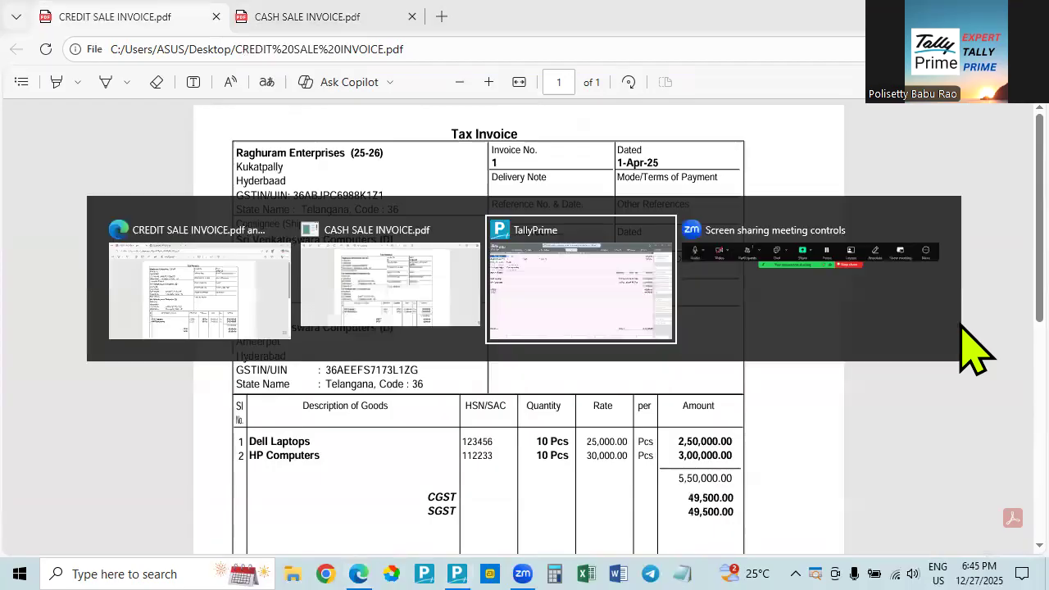
Confirm the SGST line at 49,500.00 and advance past the voucher total to the narration.
key("Down")
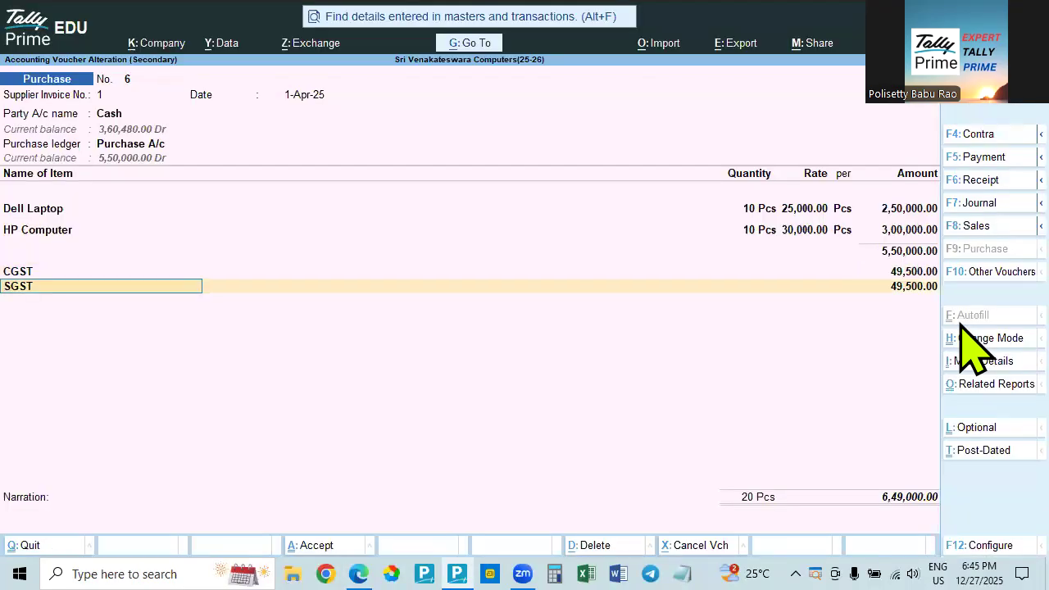
key("Return")
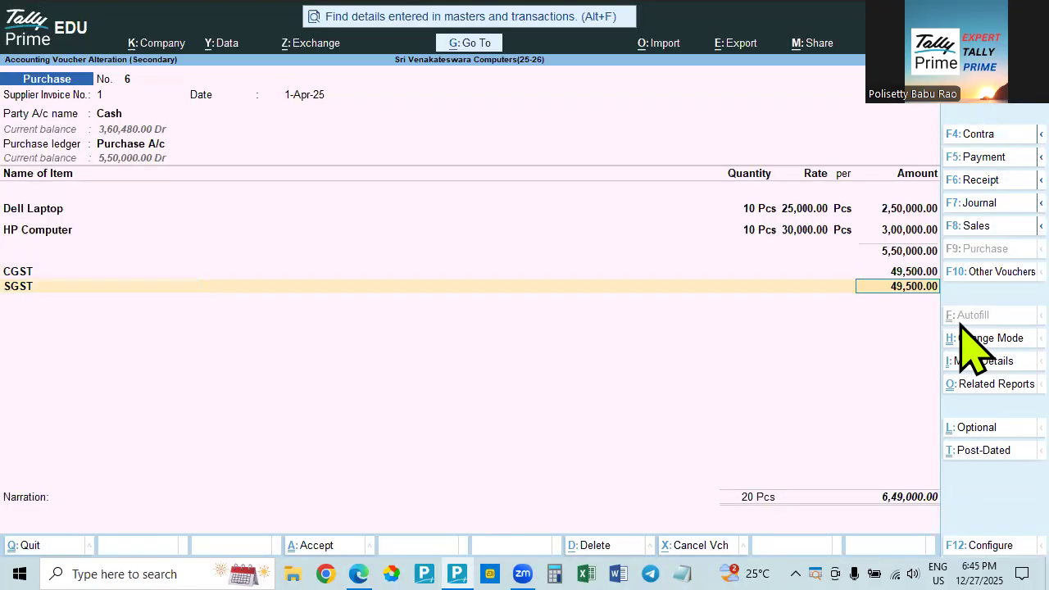
key("Return")
key("Return")
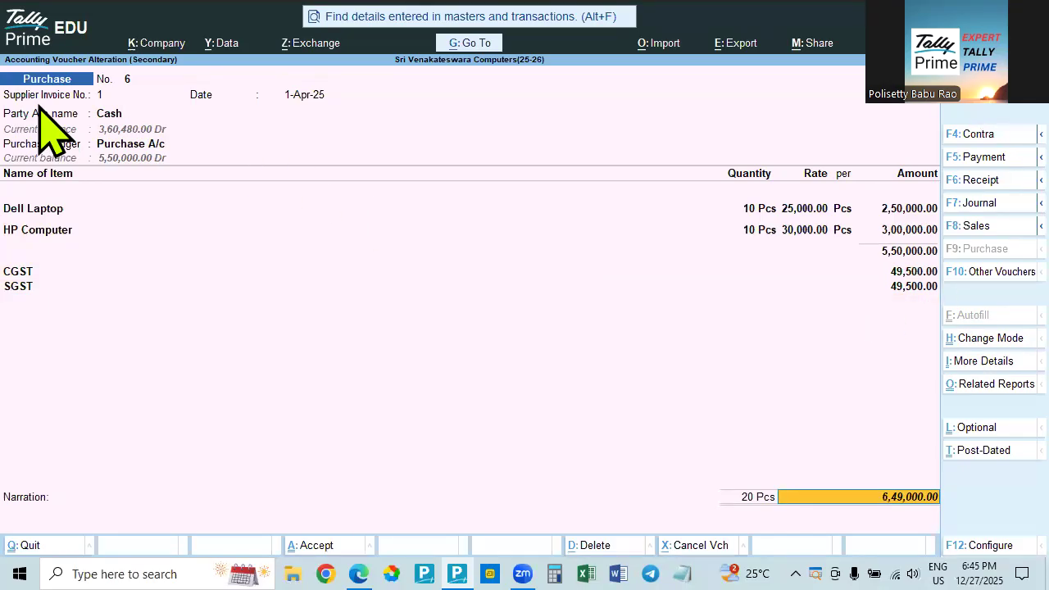
key("Return")
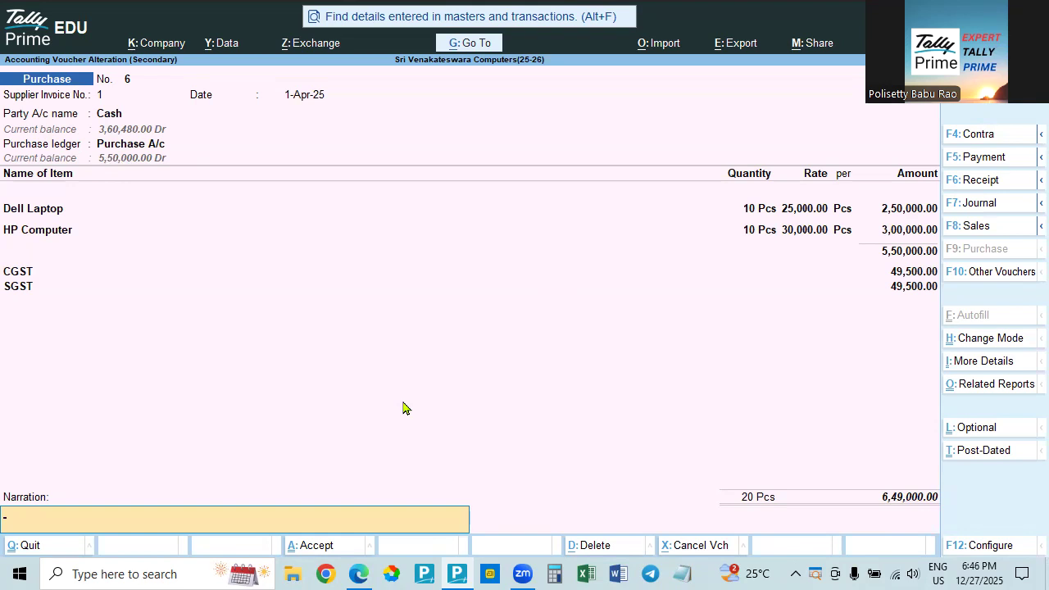
Return to the Cash party account from the narration and accept its receipt details and party details again.
key("Return")
key("Escape")
left_click(112, 114)
key("Return")
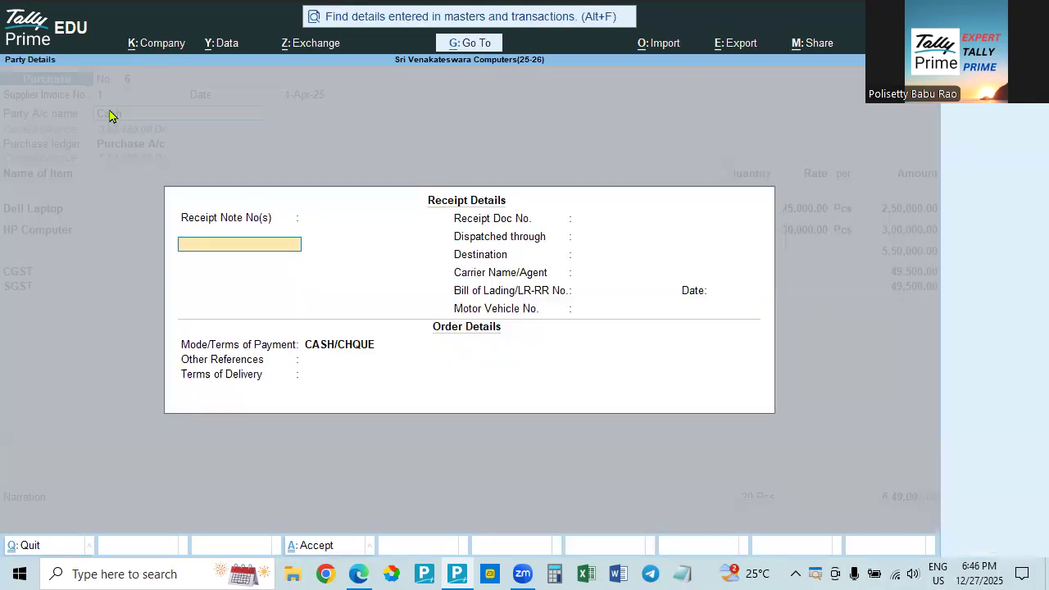
key("ctrl+a")
key("Return")
key("ctrl+a")
key("Return")
Accept the receipt details, party details and purchase ledger for the Cash party, and advance to the Dell Laptop rate.
key("Return")
key("Return")
key("Return")
key("Return")
key("Return")
key("Return")
key("Return")
key("Return")
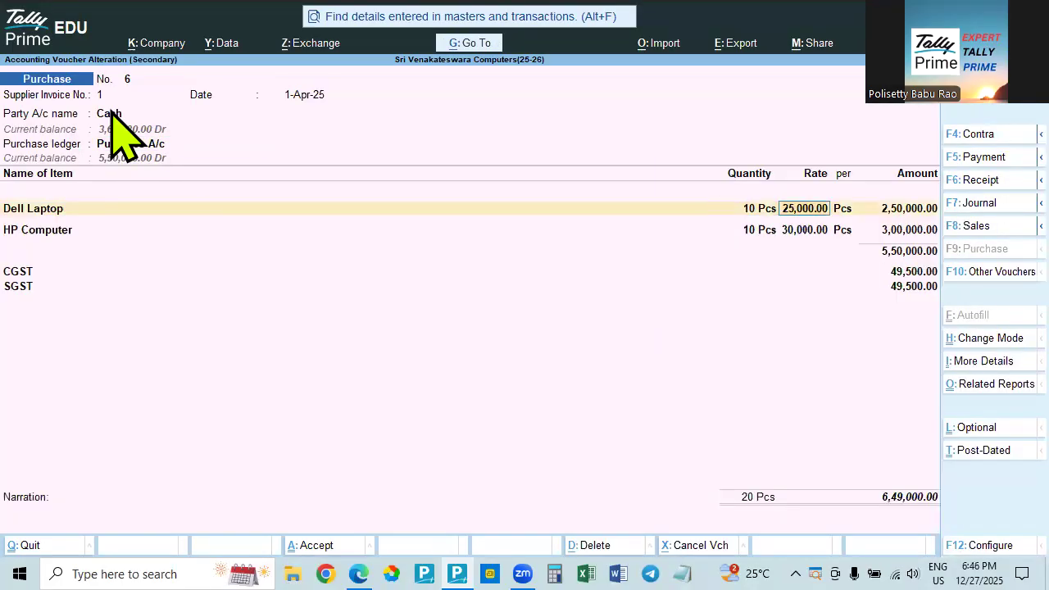
Accept the item, CGST and SGST lines without a narration and save the purchase voucher with Cash as party.
key("Return")
key("Return")
key("Return")
key("Return")
key("Return")
key("Return")
key("Return")
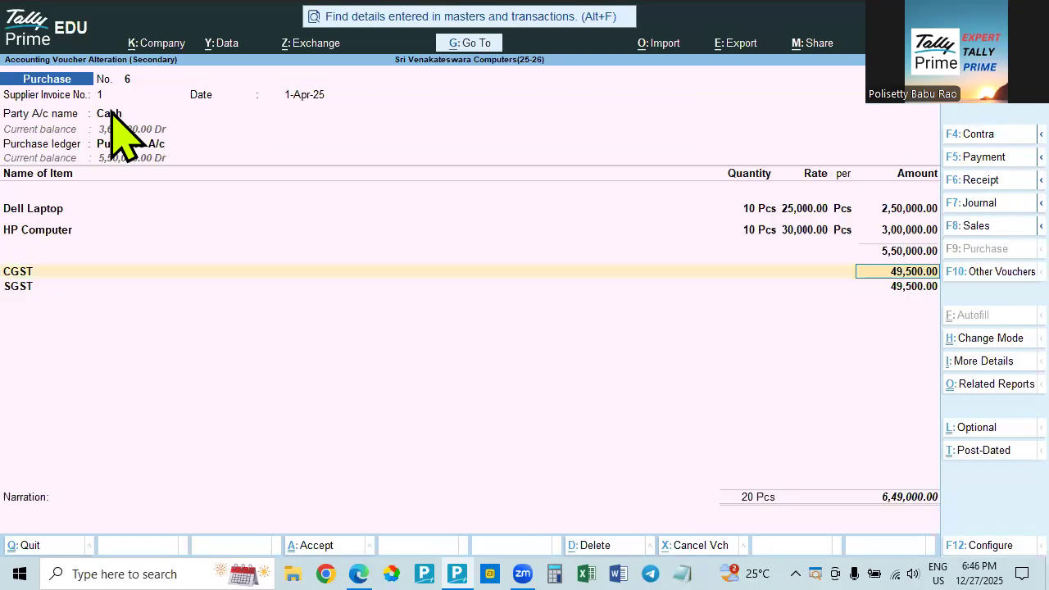
key("Return")
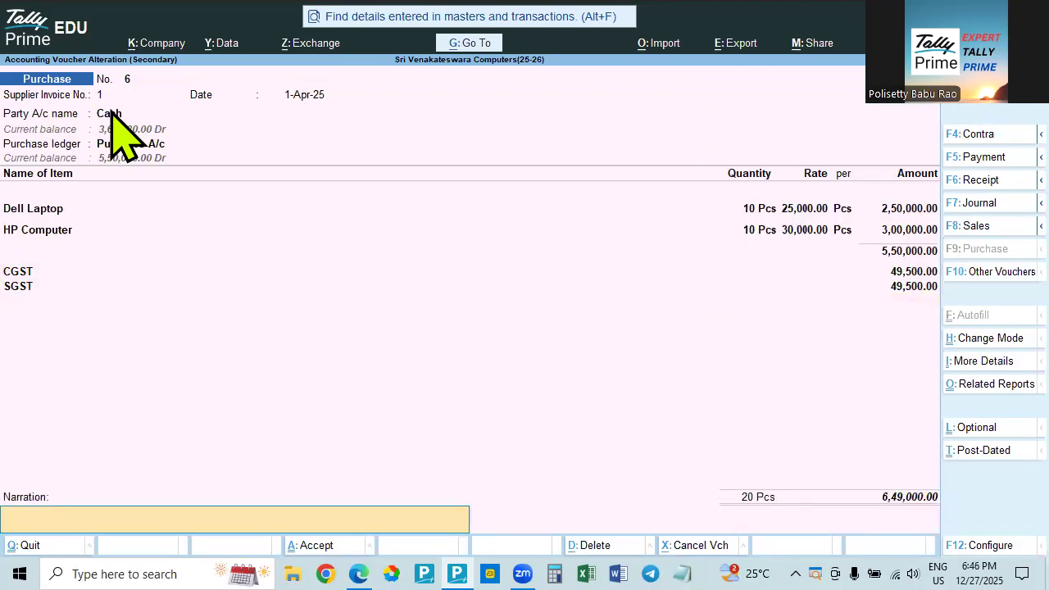
key("Return")
key("Return")
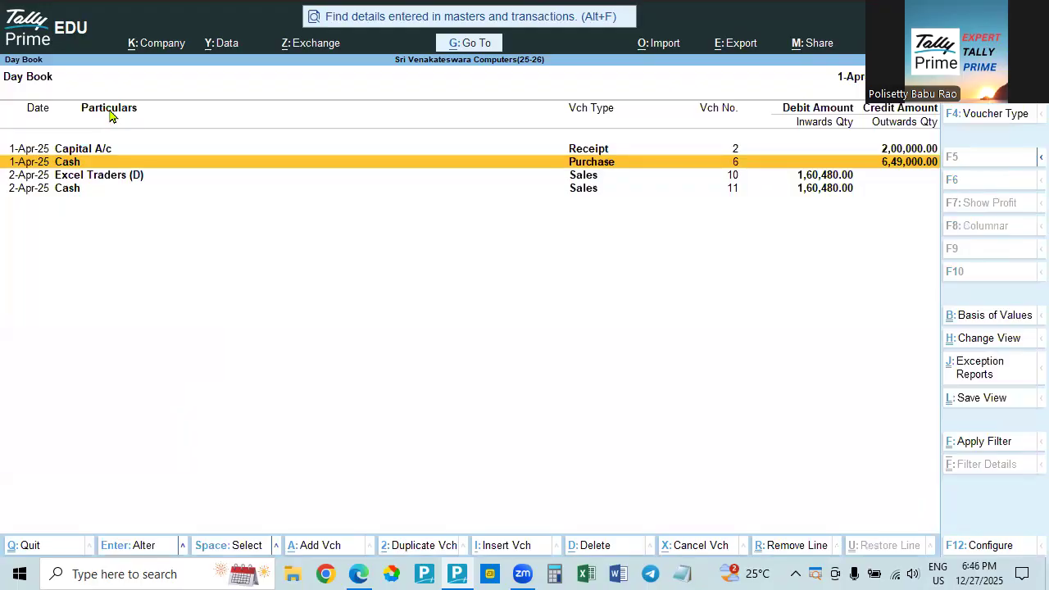
Reopen the 1-Apr-25 Cash purchase voucher and compare it with the items, taxes and total on the credit sale invoice PDF.
key("Return")
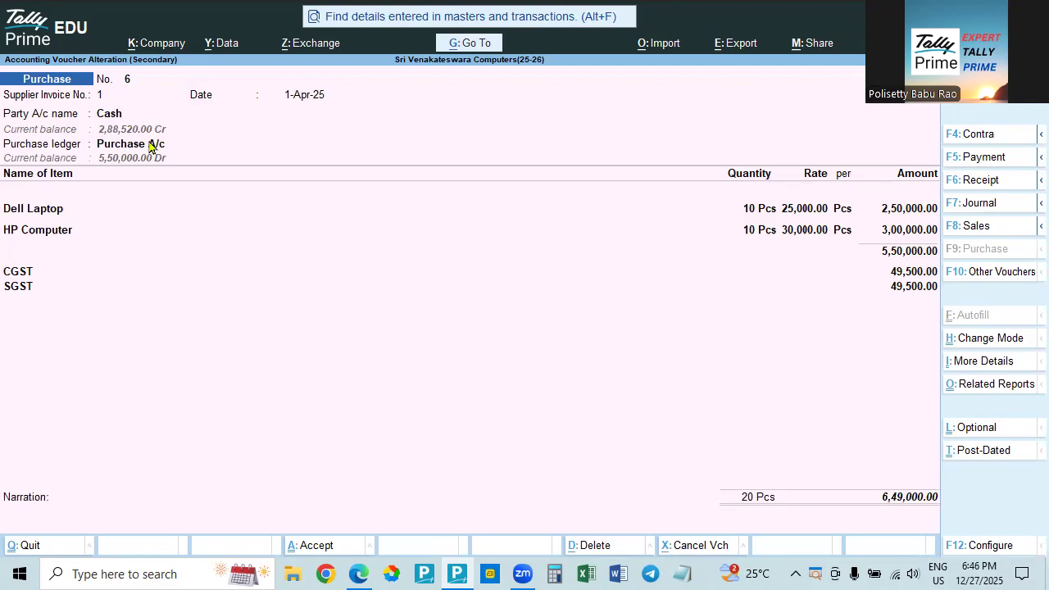
key("alt+Tab")
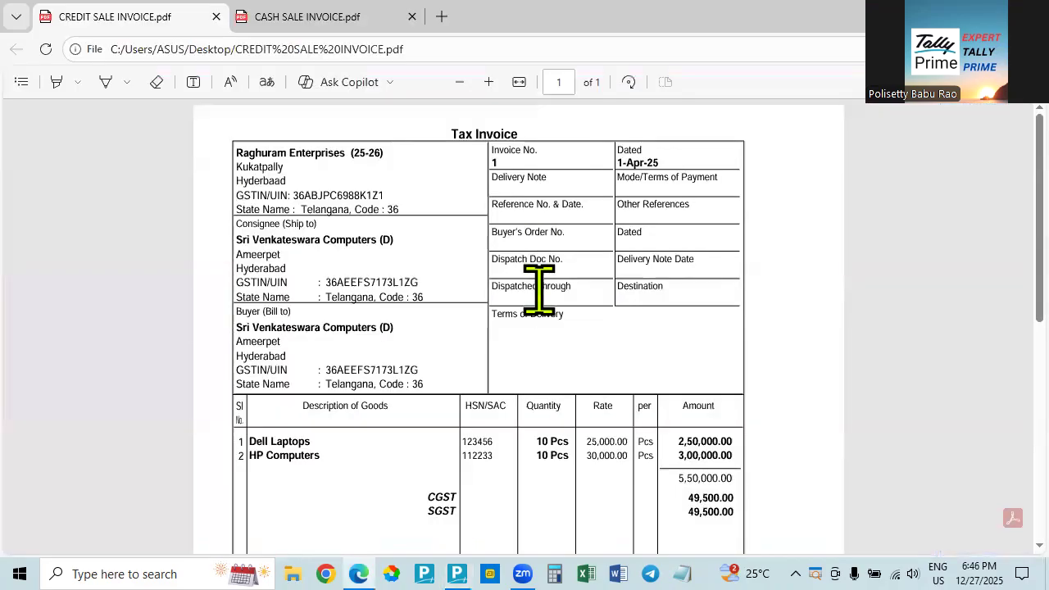
scroll(541, 311, "down", 4)
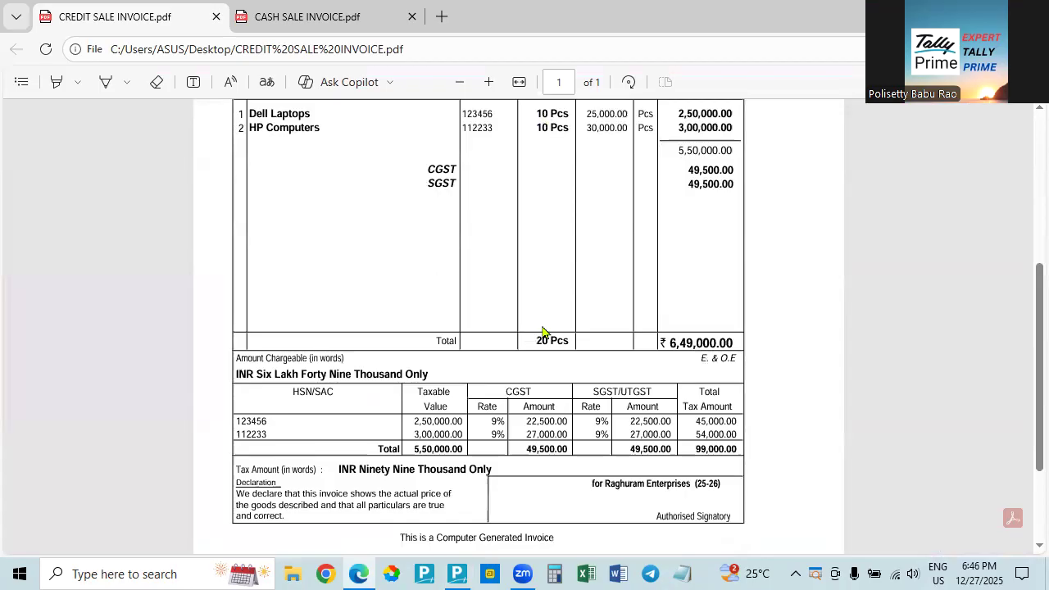
key("alt+Tab")
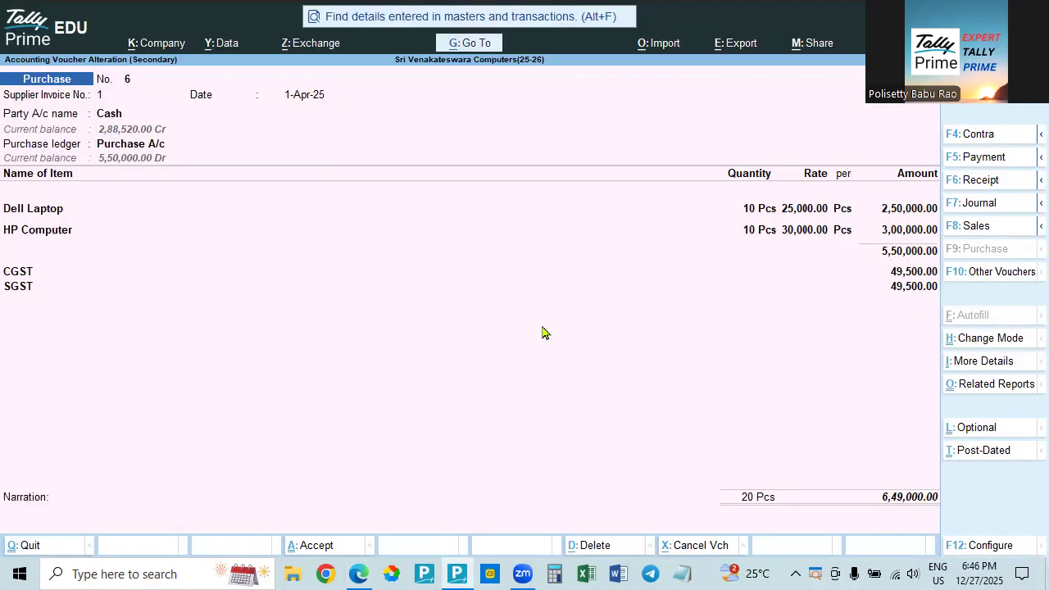
Change the voucher's party account to Raghuram Enterprises (C).
left_click(112, 114)
key("BackSpace")
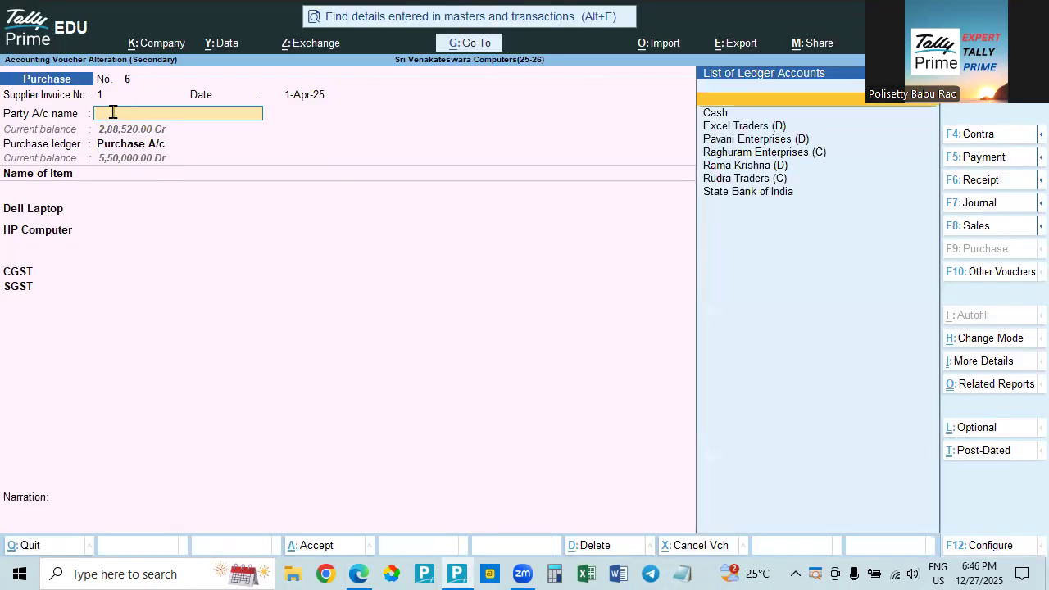
key("Down")
key("Down")
key("Down")
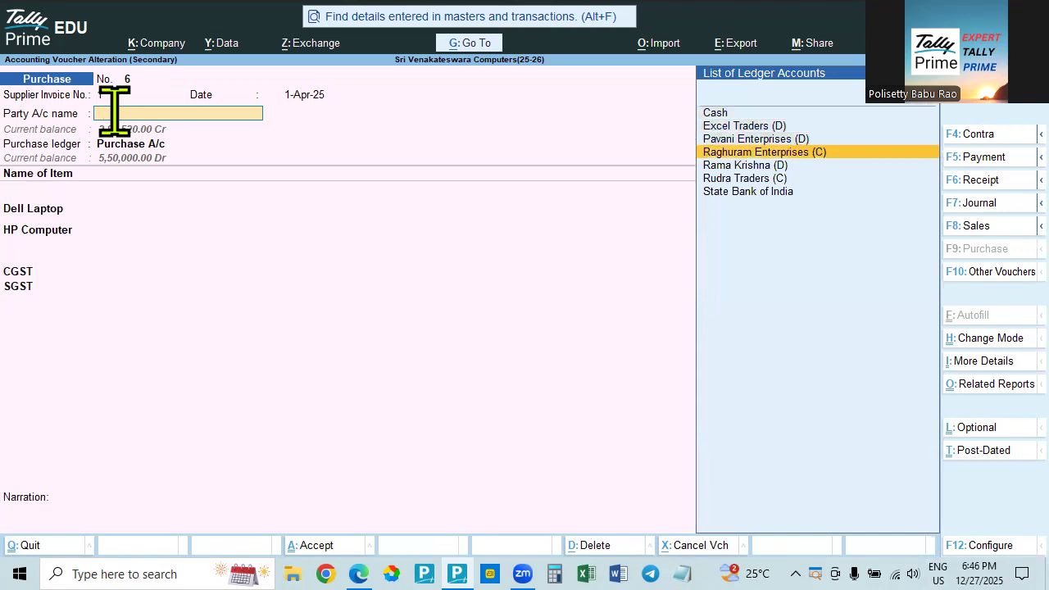
key("Return")
Accept the receipt and order details, keeping CASH/CHQUE as the mode of payment.
key("Return")
key("Return")
key("Return")
key("Return")
key("Return")
key("Return")
key("Return")
key("Return")
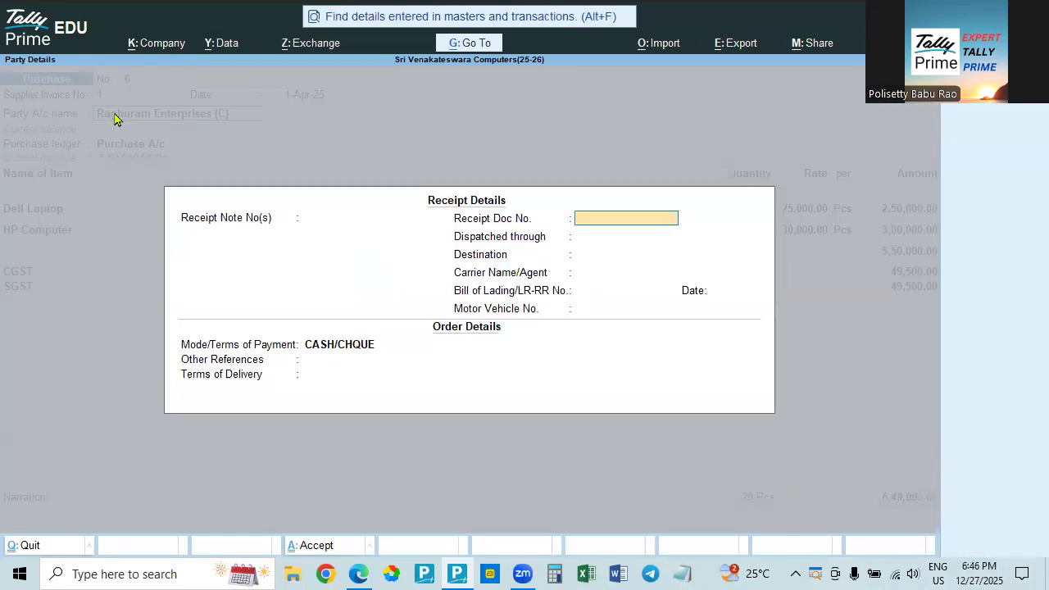
key("Return")
key("Return")
key("Return")
key("Return")
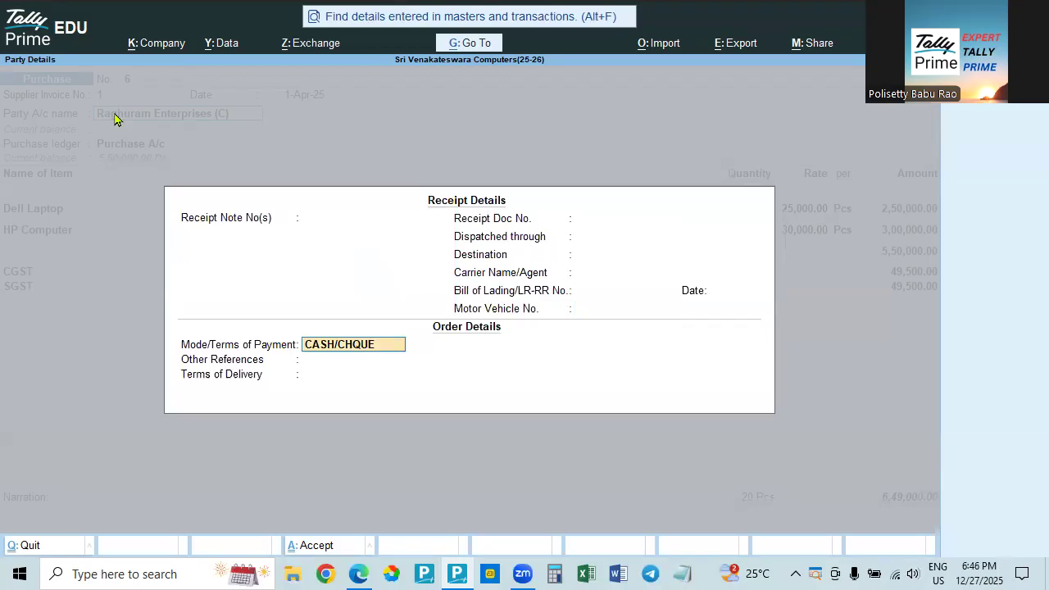
key("Return")
key("Return")
key("Return")
Accept the supplier's party details with Telangana as the place of supply.
key("Return")
key("Return")
key("Return")
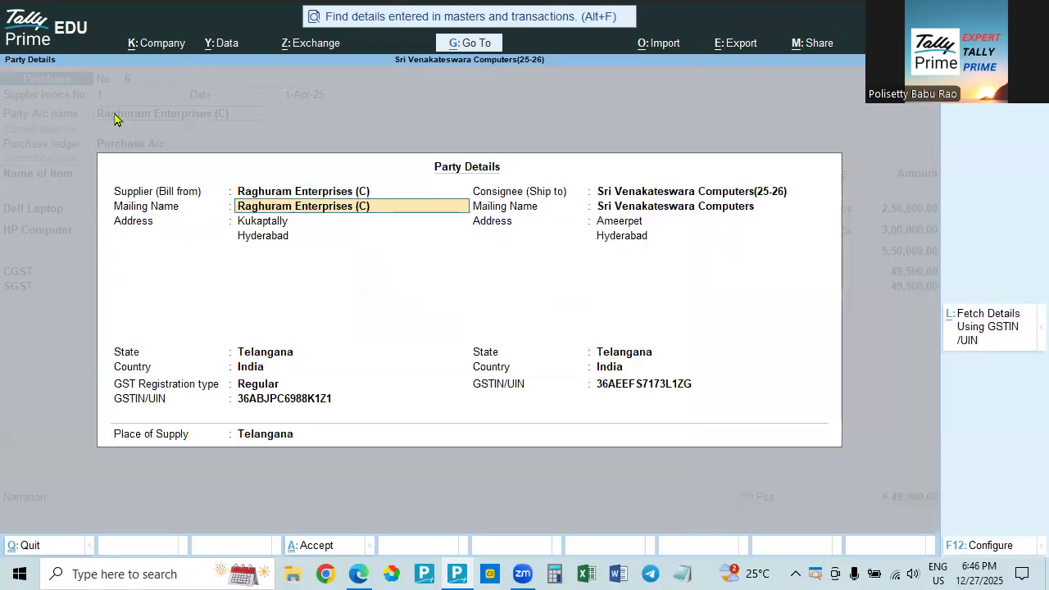
key("Return")
key("Return")
key("Return")
key("Return")
key("Return")
key("Return")
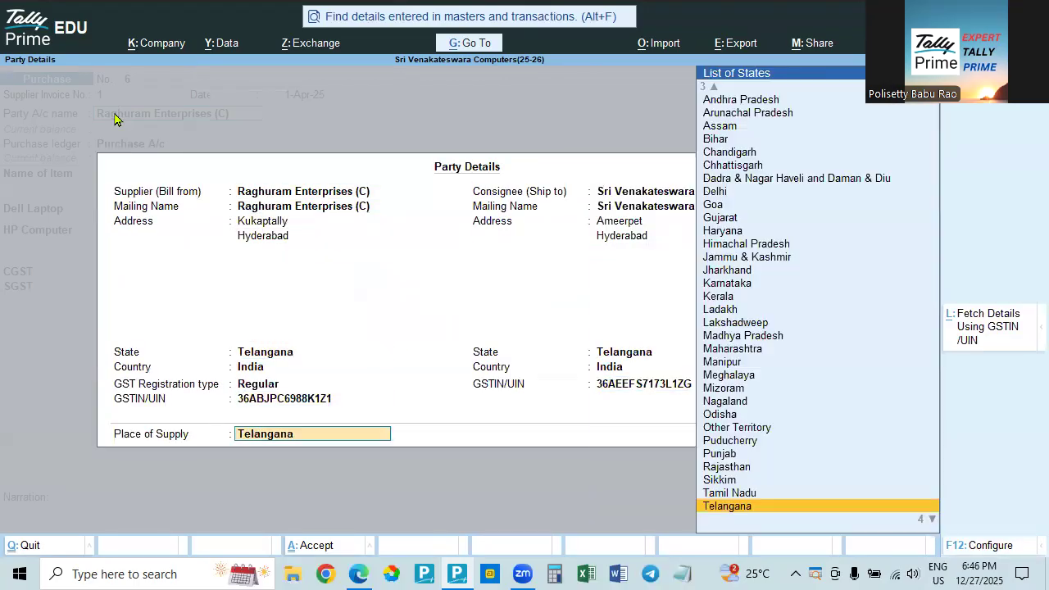
key("Return")
Accept the purchase ledger, the Dell Laptop and HP Computer lines, and the CGST and SGST amounts up to the voucher total.
key("Return")
key("Return")
key("Return")
key("Return")
key("Return")
key("Return")
key("Return")
key("Return")
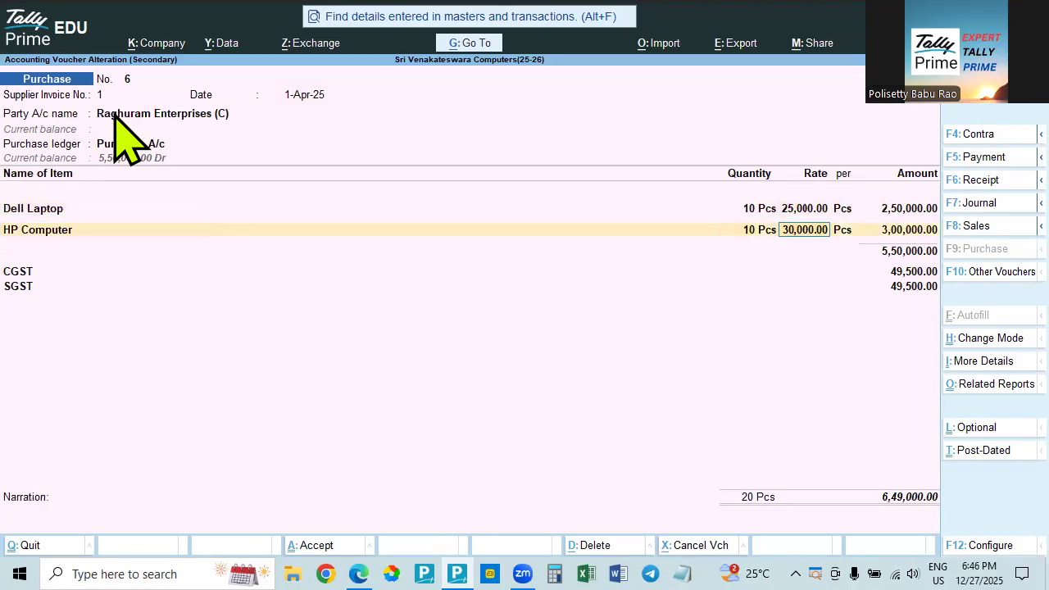
key("Return")
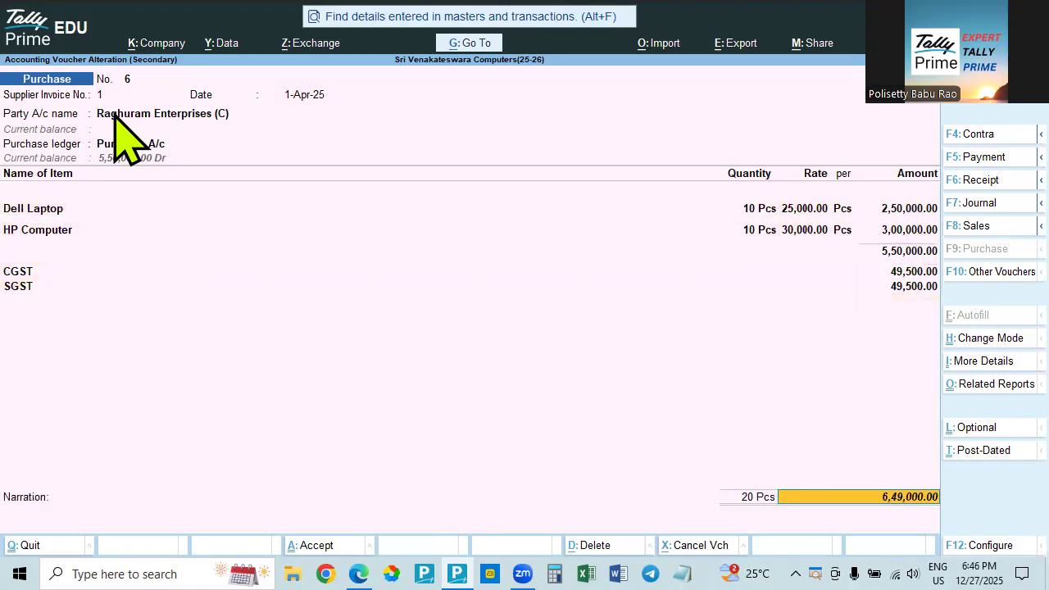
Allocate 6,49,000.00 Cr to New Ref 1 in the bill-wise details without credit days, and save the voucher.
key("Return")
key("Return")
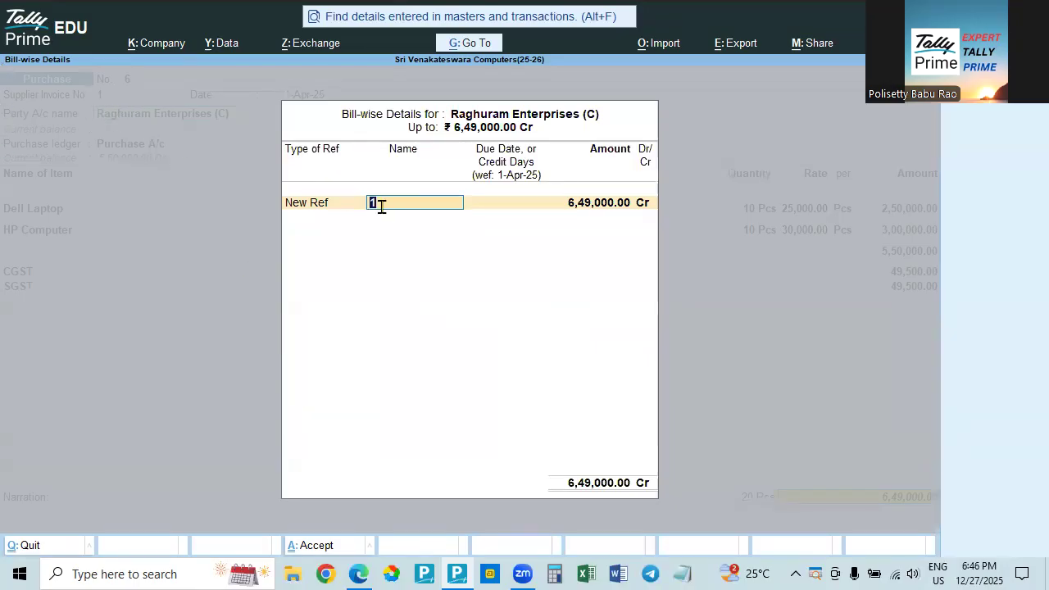
key("Return")
key("Return")
key("Return")
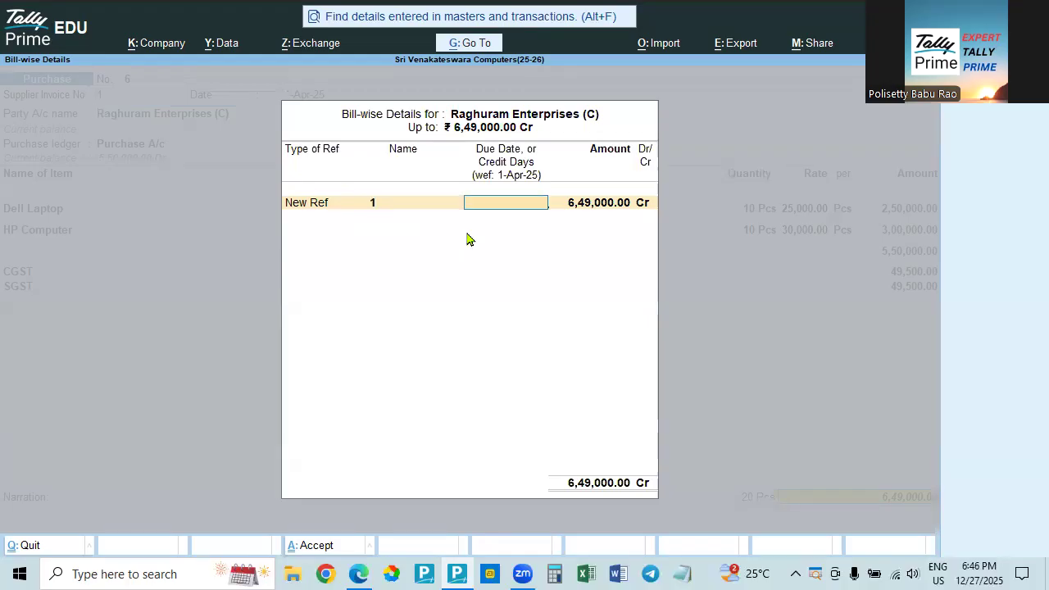
key("Return")
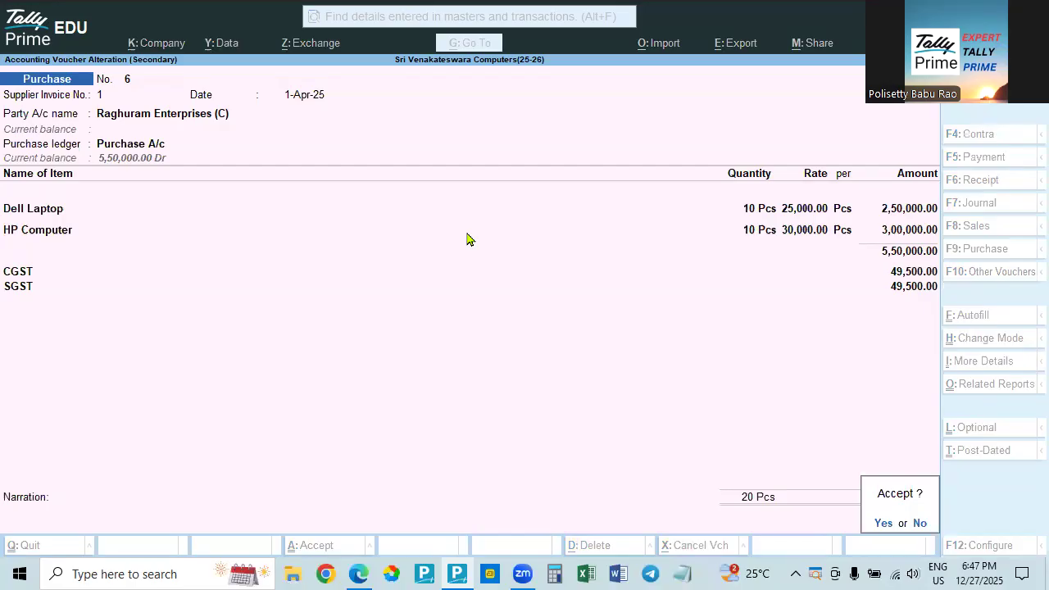
Look over the credit sale and cash sale invoice PDFs and return to the Day Book in TallyPrime.
key("alt+Tab")
scroll(692, 458, "up", 4)
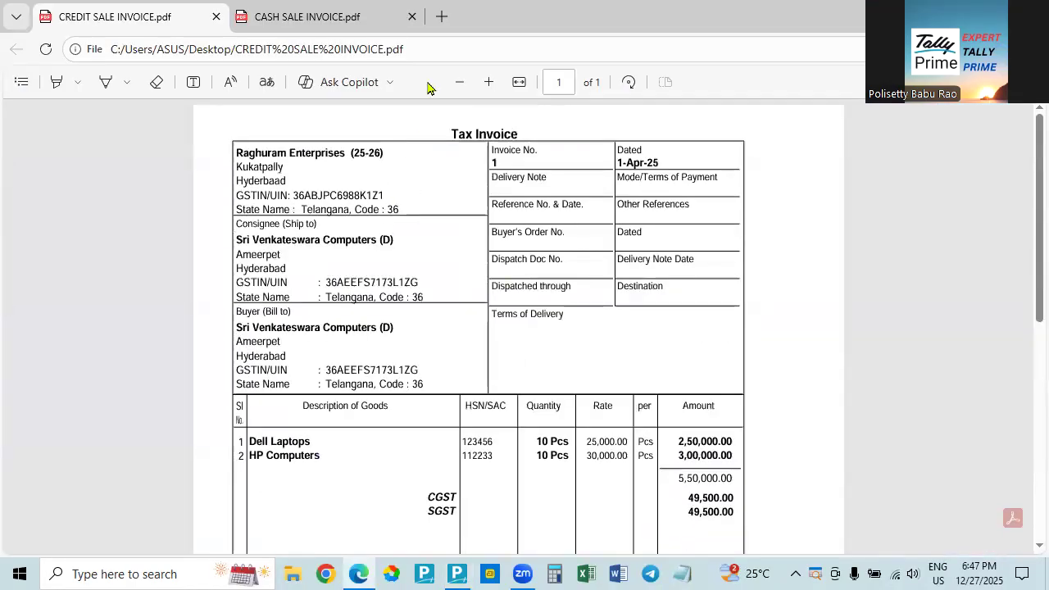
left_click(315, 18)
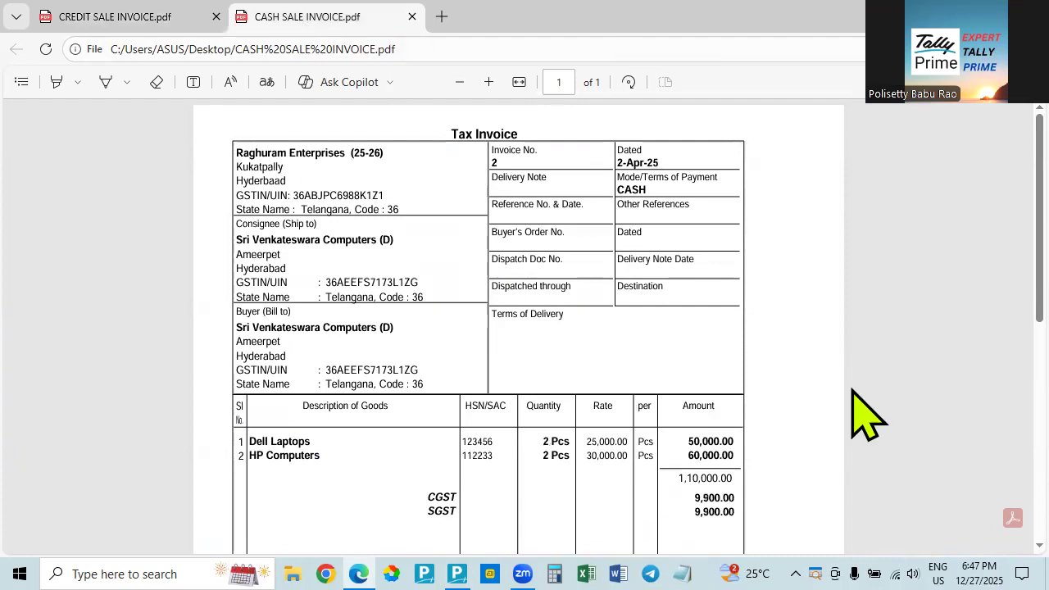
key("ctrl+shift+Tab")
key("alt+Tab")
key("alt+Tab")
key("alt+Tab")
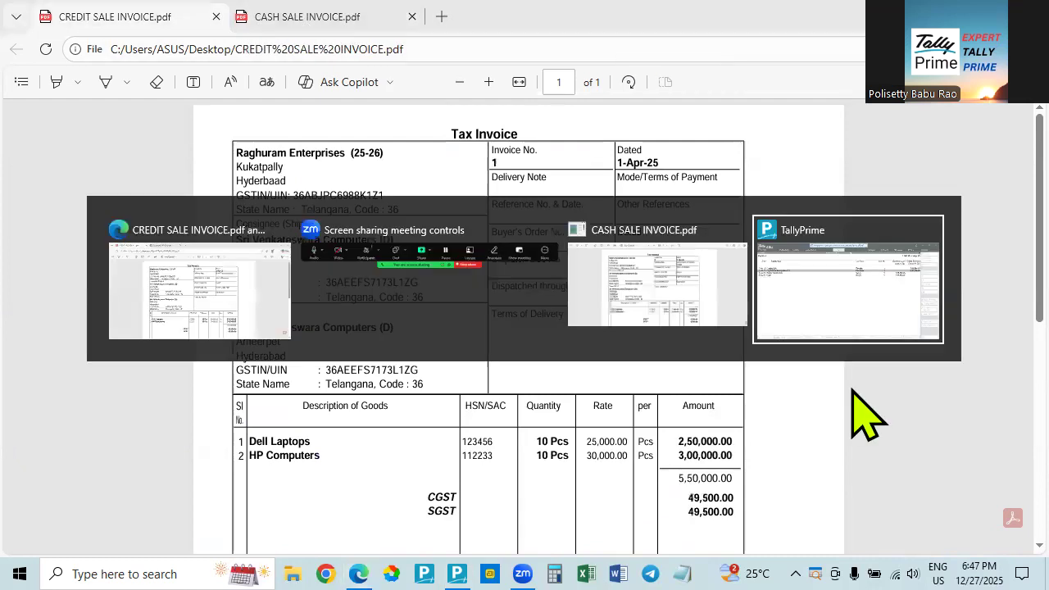
Check the Day Book entries and close the credit sale invoice PDF in the browser.
key("Down")
key("Down")
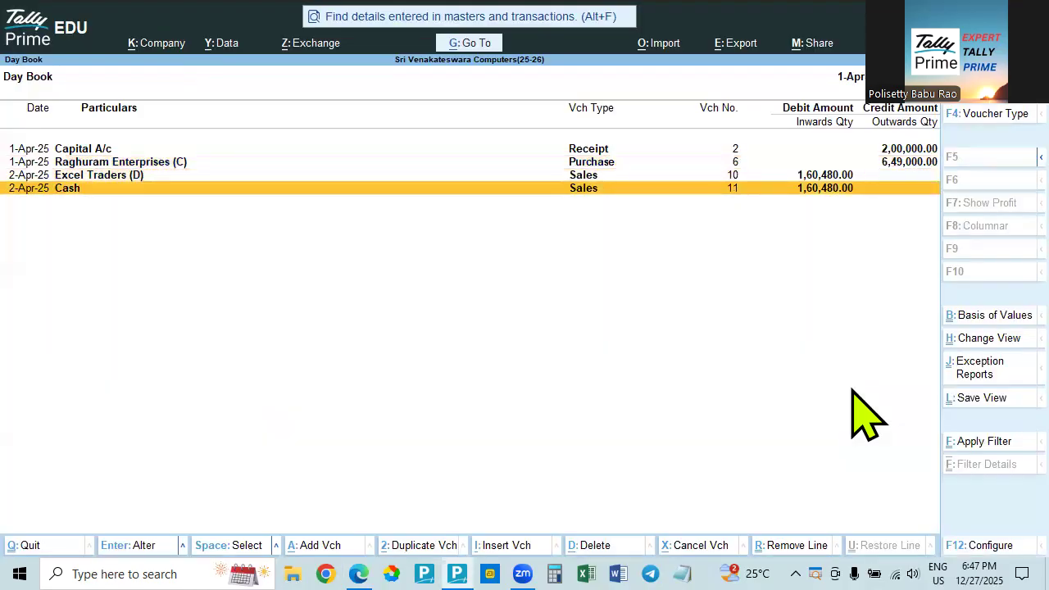
key("alt+Tab")
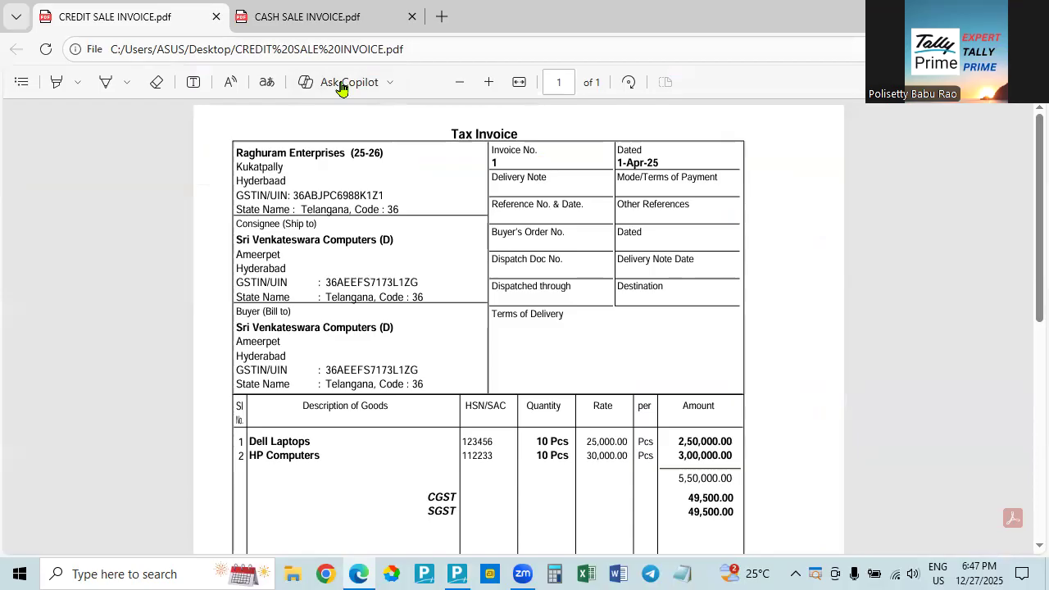
left_click(216, 16)
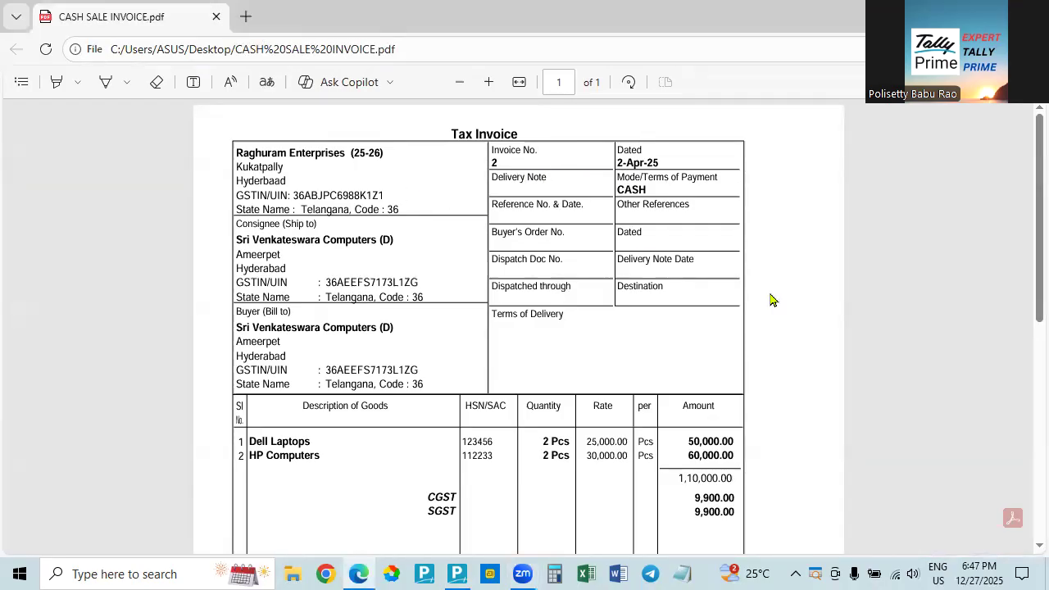
Switch to TallyPrime, leave the Day Book for the Gateway of Tally, and open a new purchase voucher.
key("alt+Tab")
key("Escape")
key("Escape")
key("Escape")
key("Down")
key("Down")
key("Down")
key("Down")
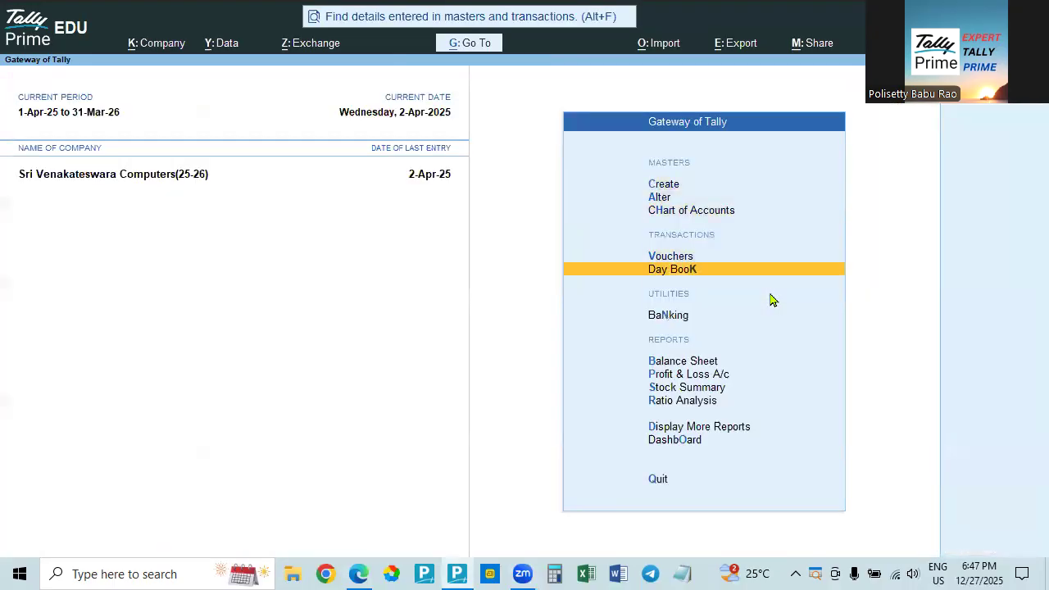
key("Up")
key("Return")
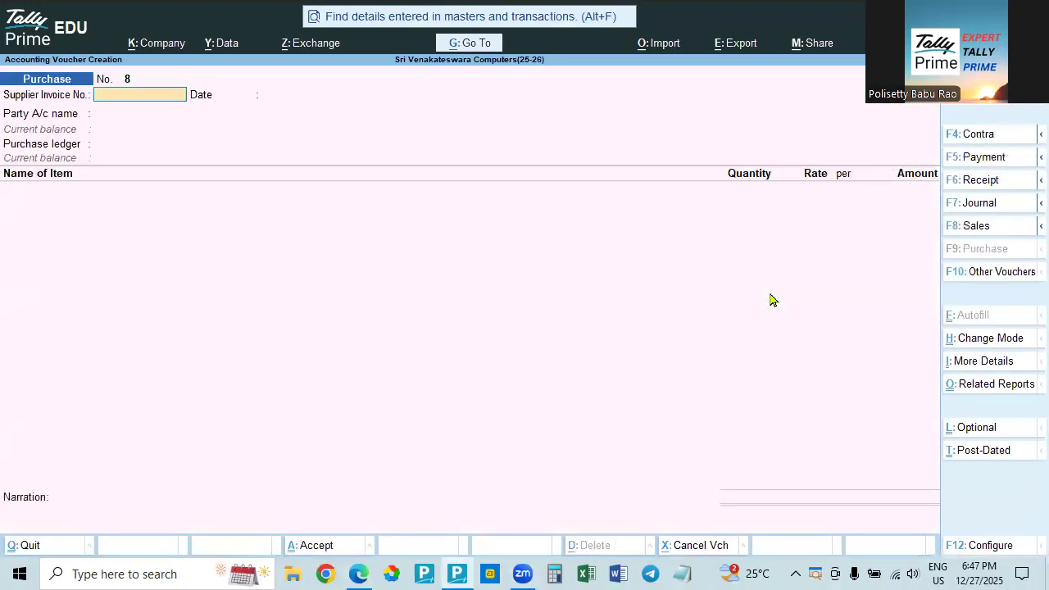
Set both the voucher date and the effective date to 2-4-2025.
key("F2")
type("2.")
key("Return")
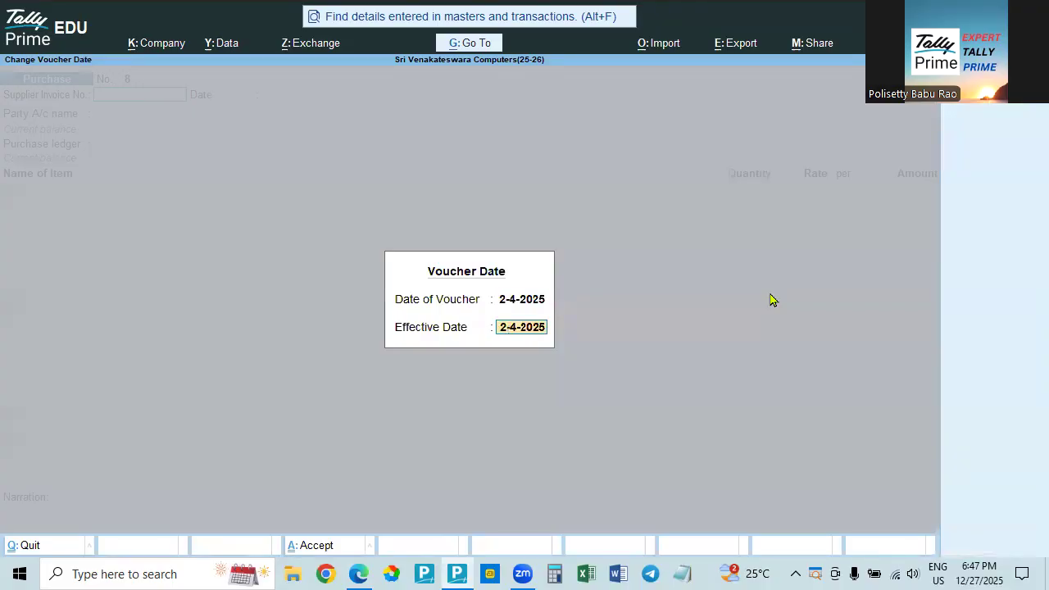
key("Return")
Check the cash sale invoice PDF and enter supplier invoice number 2 dated 2-Apr-25 in the purchase voucher.
key("alt+Tab")
key("alt+Tab")
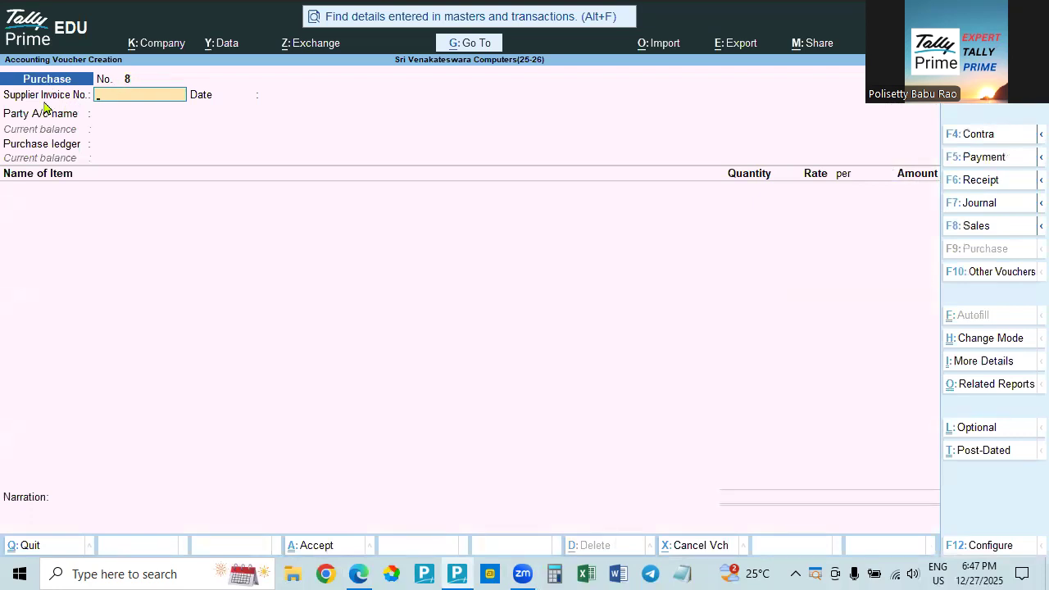
key("alt+Tab")
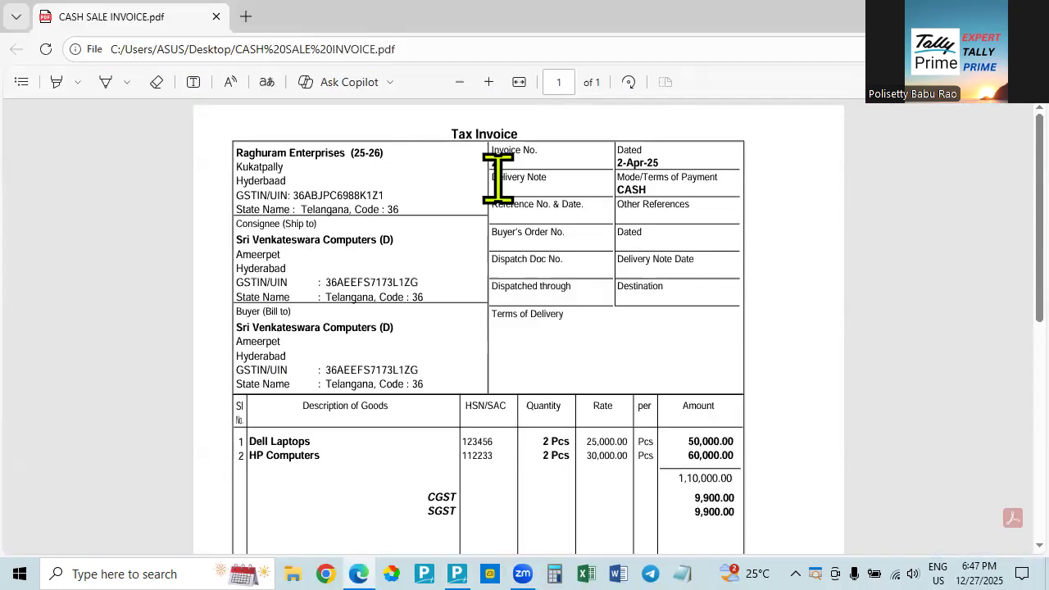
key("alt+Tab")
type("2")
key("Return")
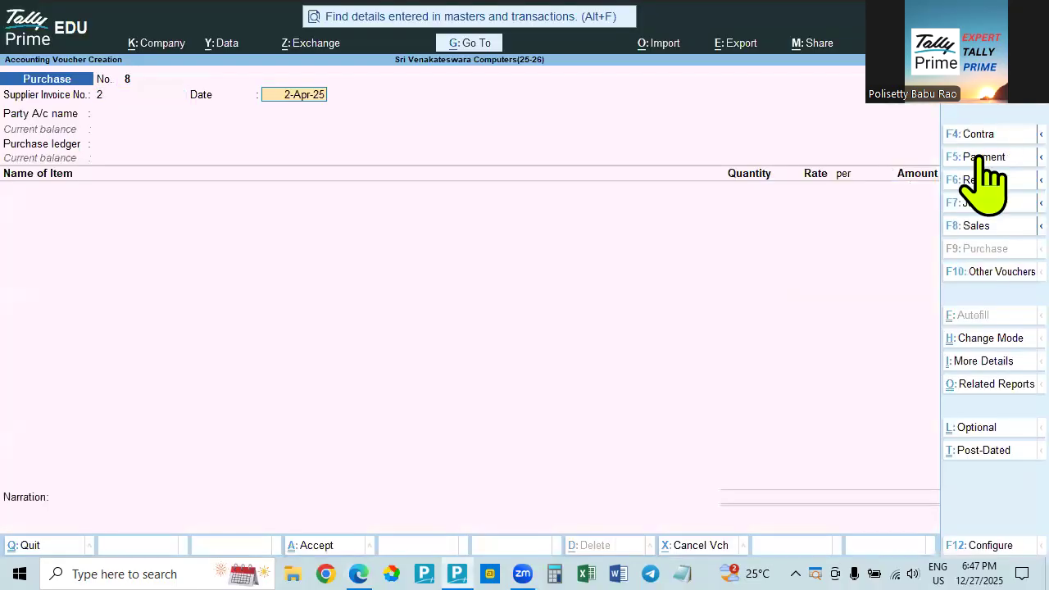
key("Return")
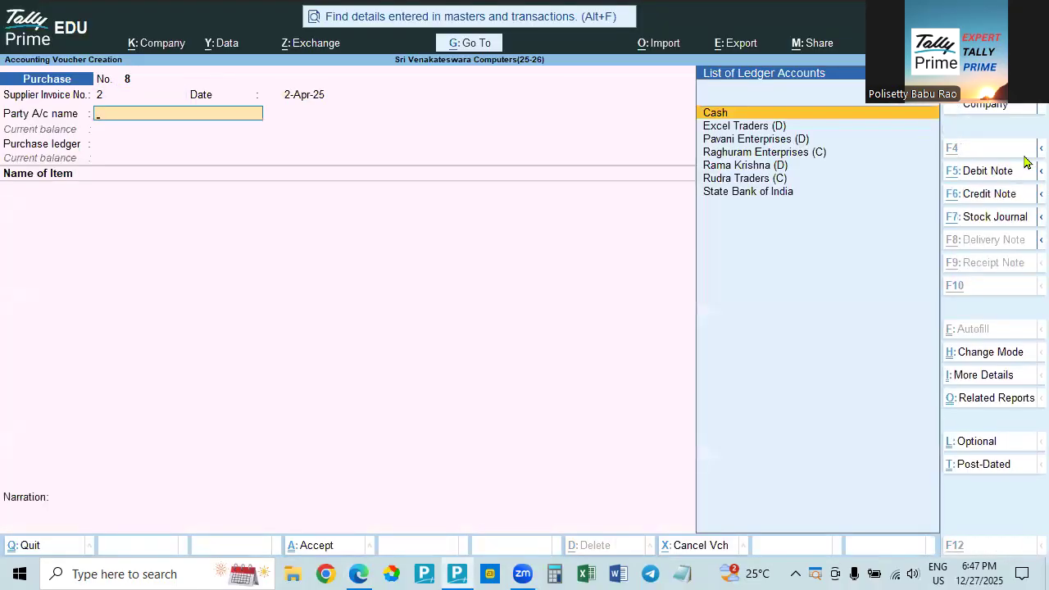
Check the supplier on the cash sale invoice and choose Raghuram Enterprises (C) as the party account.
key("alt+Tab")
key("alt+Tab")
key("Down")
key("Down")
key("Down")
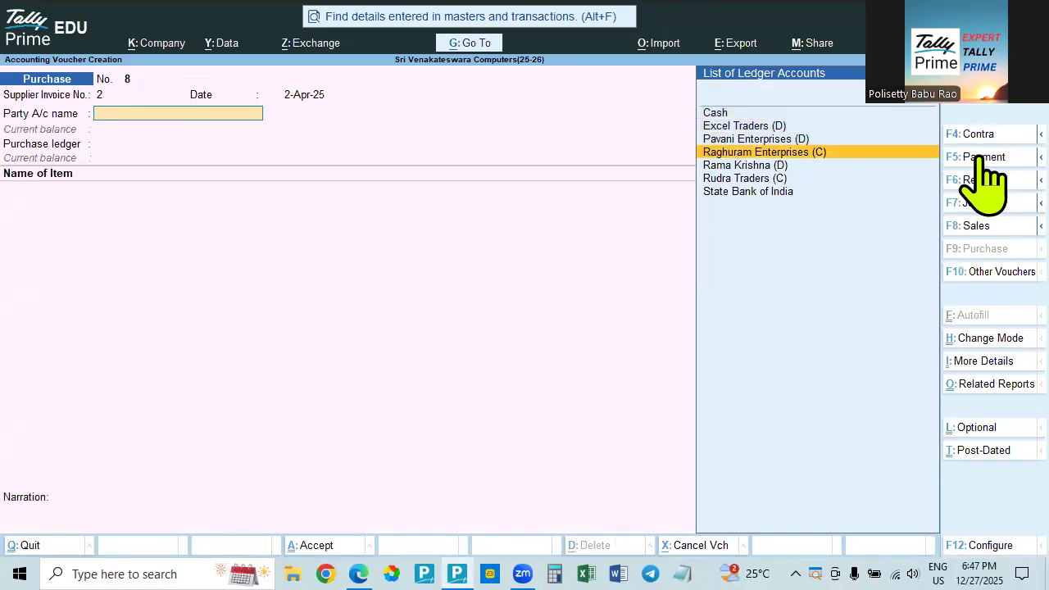
key("Return")
Leave the receipt details blank and set the mode of payment to CASH/CHEQUE.
key("Return")
key("Return")
key("Return")
key("Return")
key("Return")
key("Return")
key("Return")
key("Return")
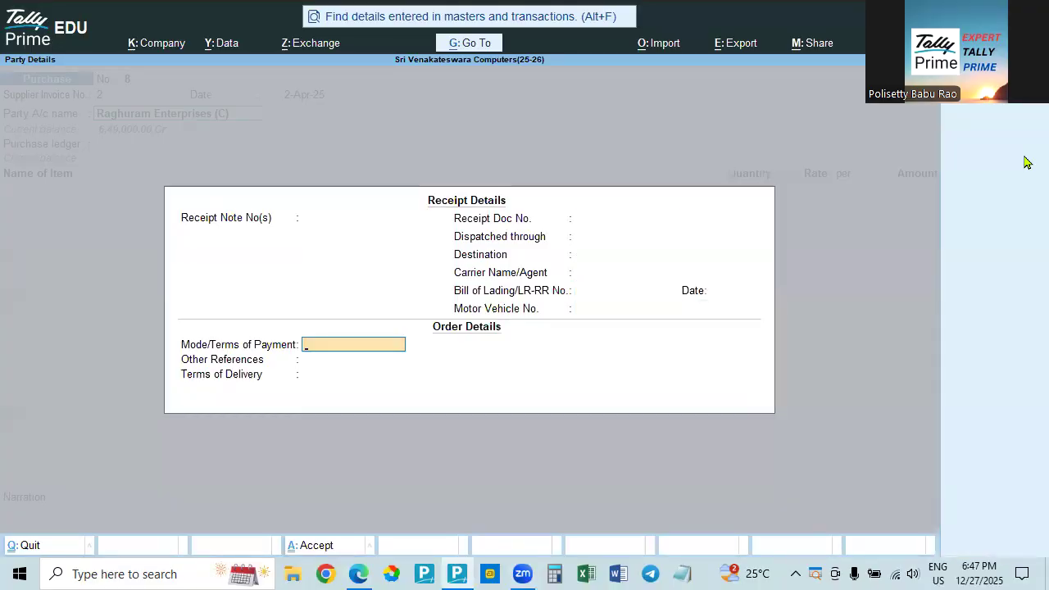
type("CASH/CHEQUE")
key("BackSpace")
key("BackSpace")
type("UE")
key("Return")
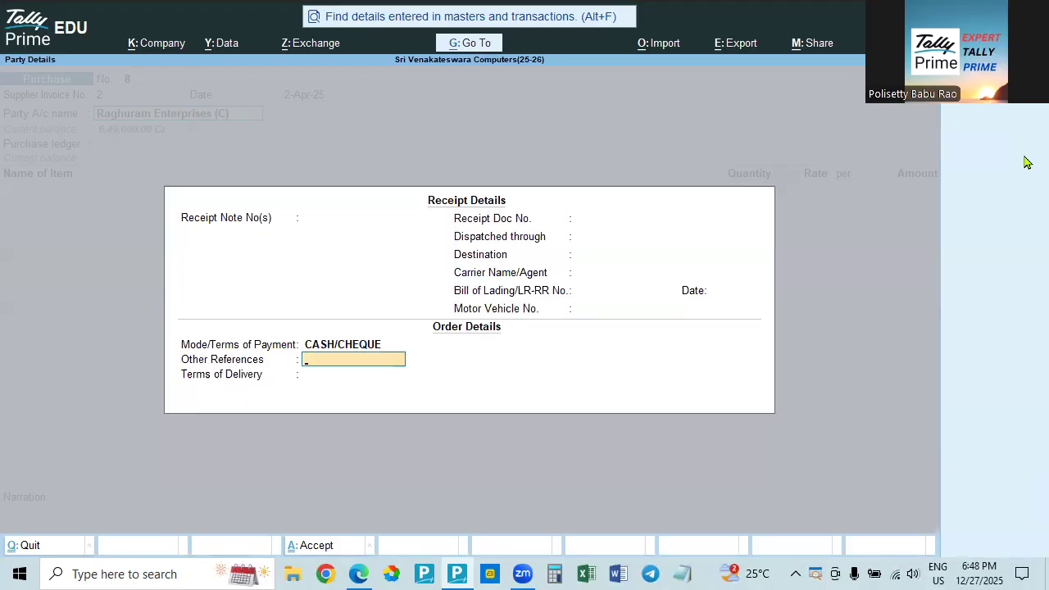
Accept the order details and keep the filled-in supplier details of Raghuram Enterprises (C) and the consignee details.
key("ctrl+a")
key("Return")
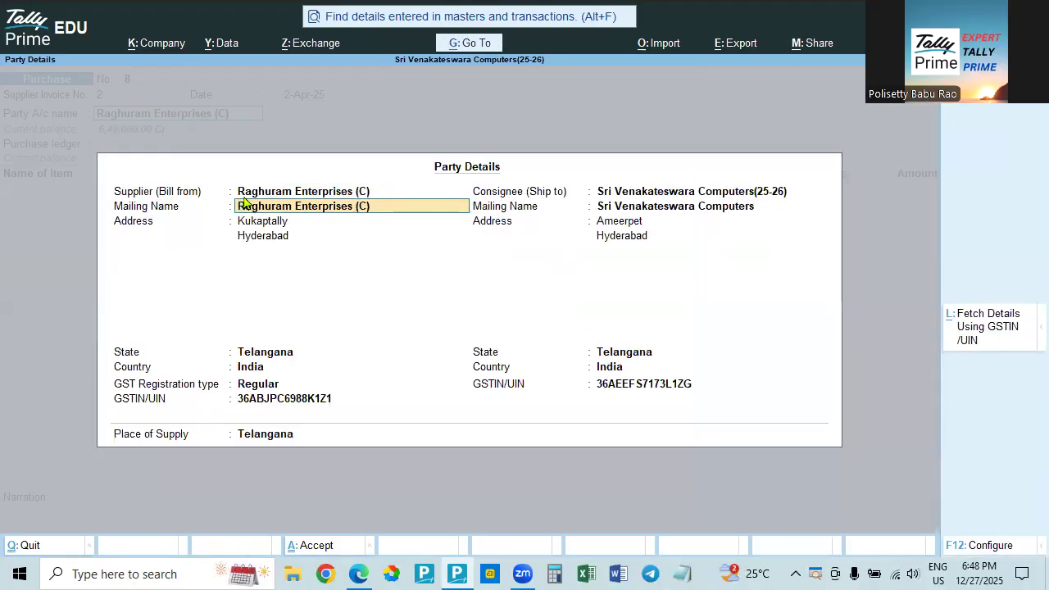
key("Return")
key("Return")
key("Return")
key("Return")
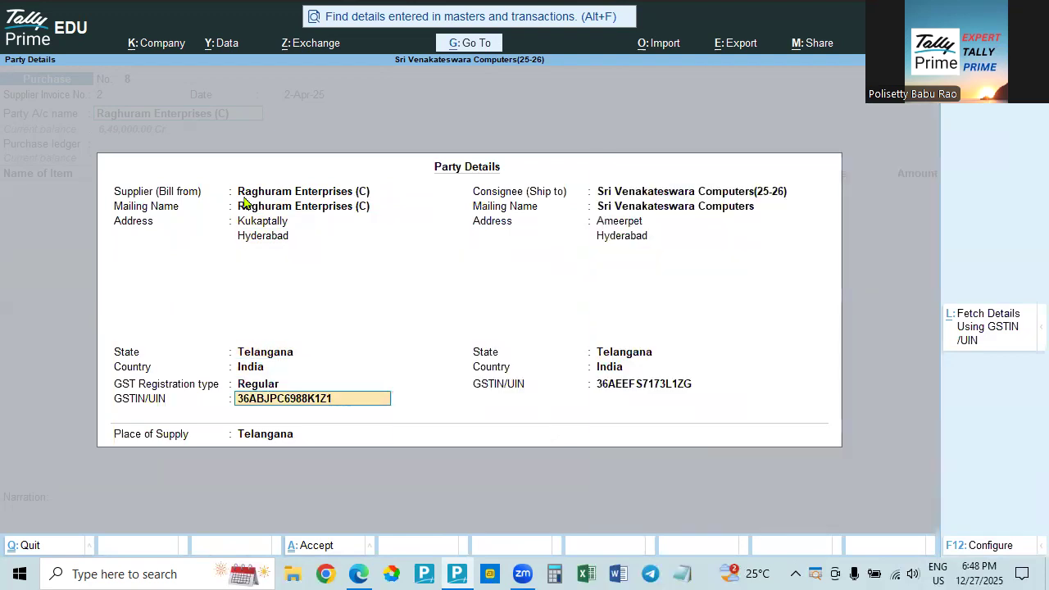
key("Return")
key("Return")
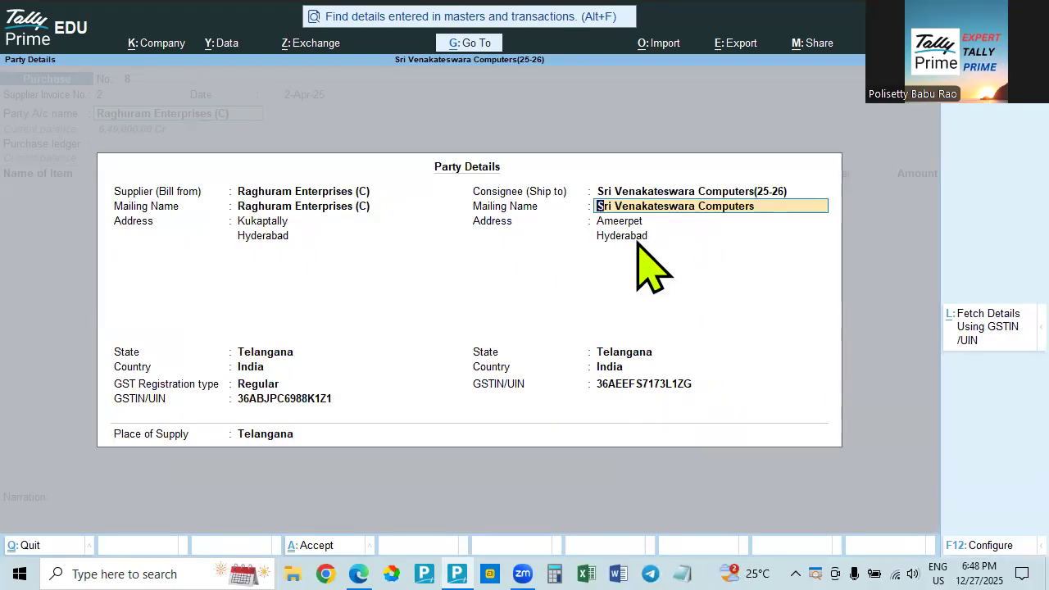
key("ctrl+a")
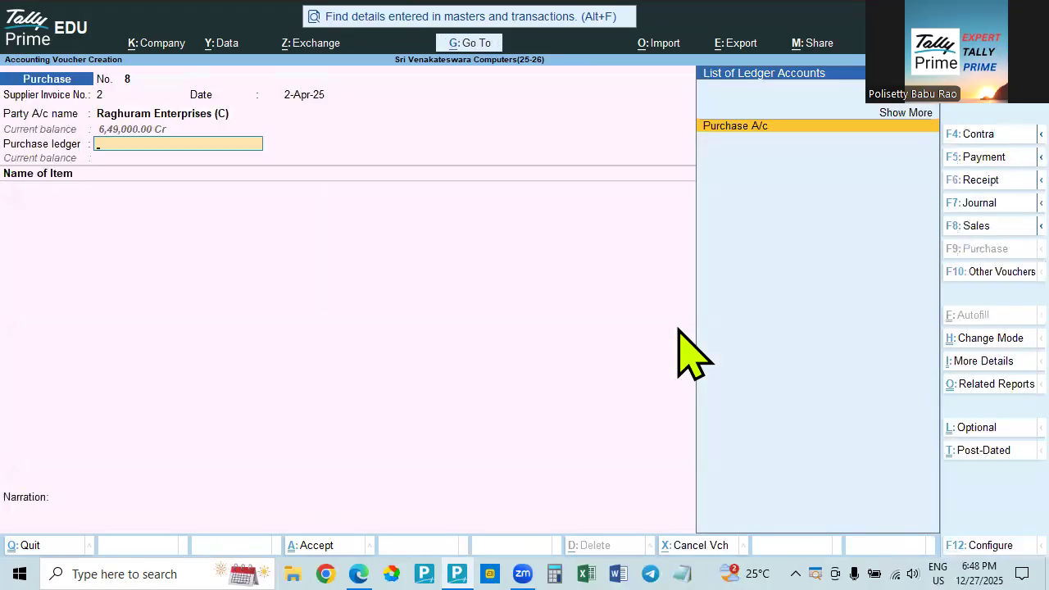
Choose Purchase A/c as the purchase ledger and, following the cash sale invoice, select Dell Laptop as the first item.
key("Return")
key("alt+Tab")
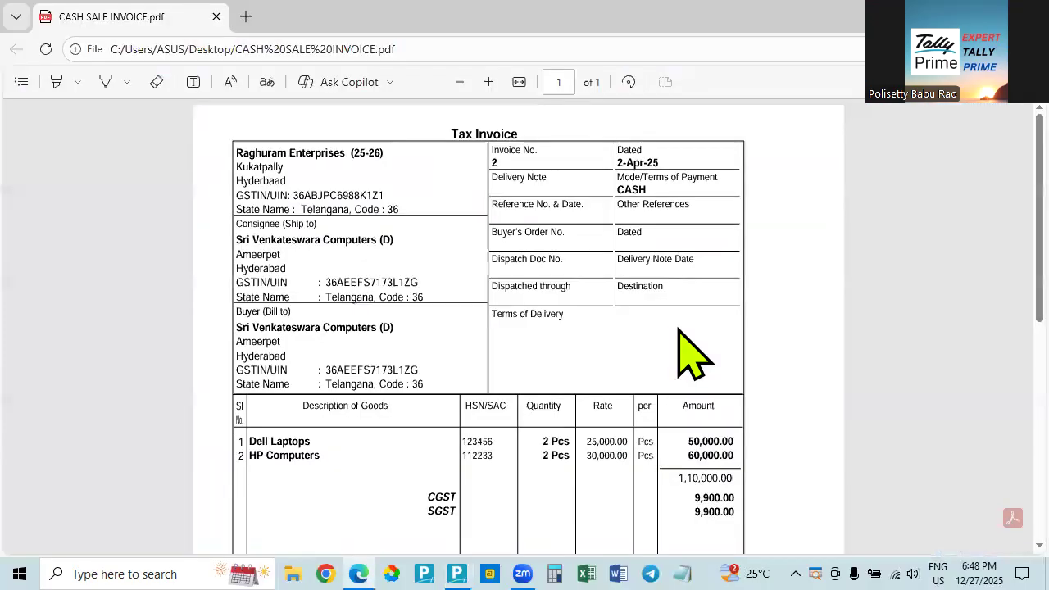
key("alt+Tab")
type("D")
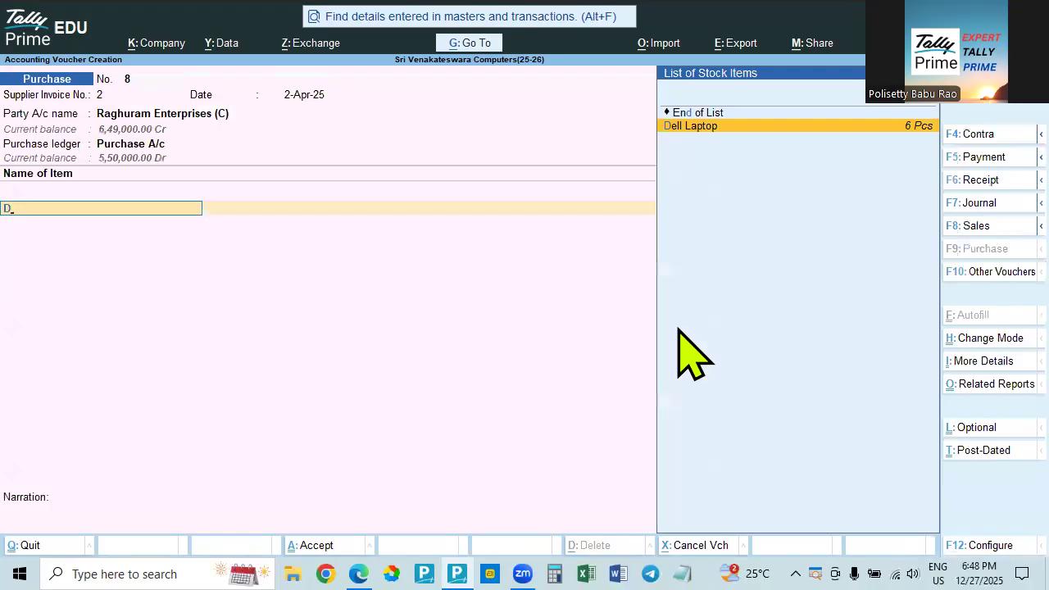
key("Return")
Check the cash sale invoice and enter 2 Pcs at a rate of 25,000 for Dell Laptop.
key("alt+Tab")
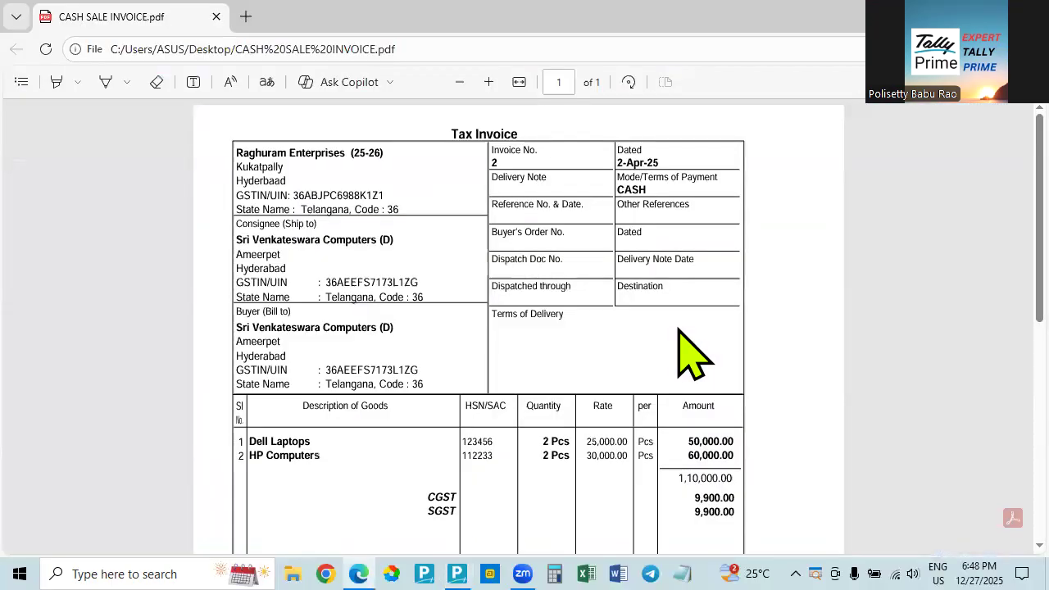
key("alt+Tab")
type("2")
key("Return")
key("alt+Tab")
key("alt+Tab")
type("25000")
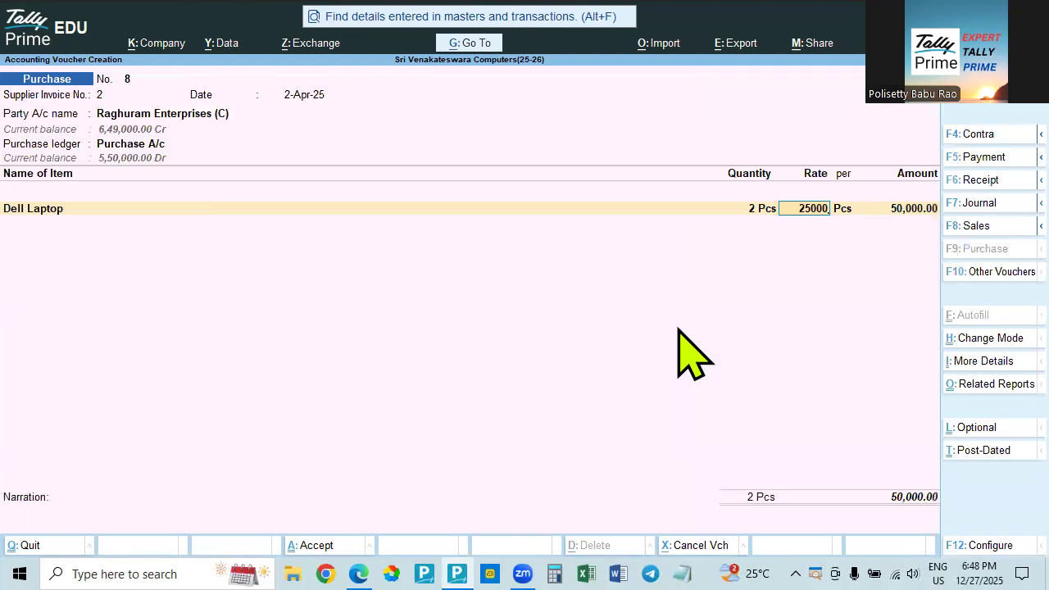
key("Return")
key("Return")
key("Return")
Add HP Computer as the second item with 2 Pcs at a rate of 30,000, checking against the invoice.
key("Down")
key("Down")
key("Return")
key("alt+Tab")
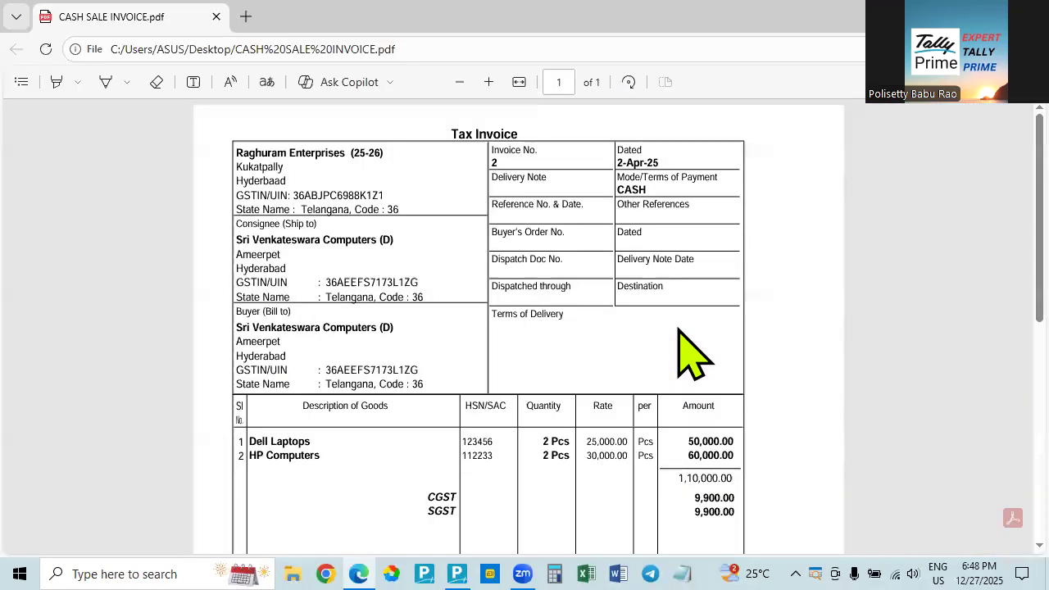
key("alt+Tab")
type("2")
key("Return")
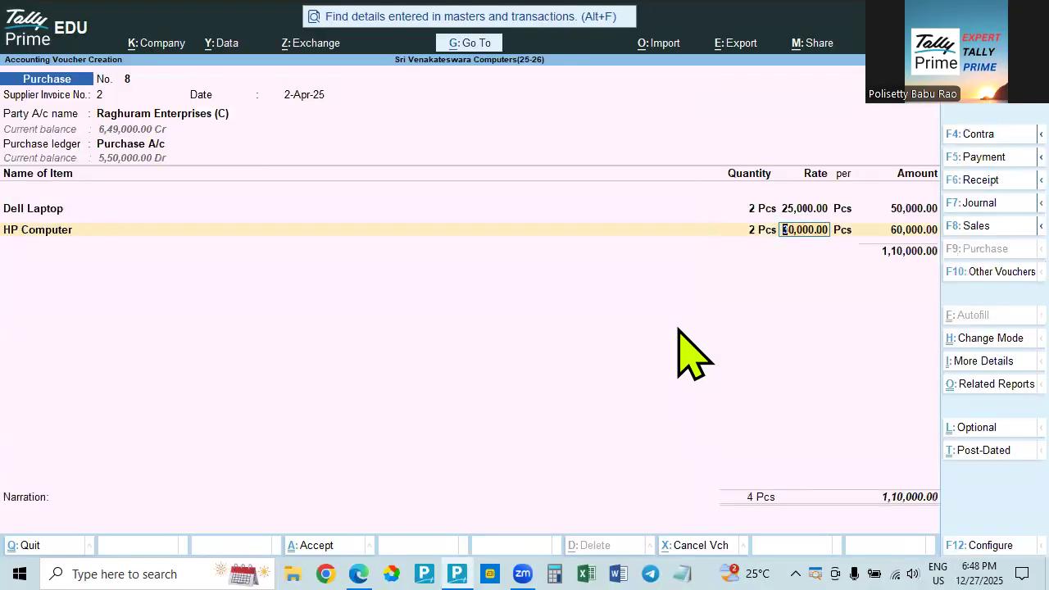
key("alt+Tab")
key("alt+Tab")
key("Return")
key("Return")
Add the CGST and SGST ledgers below the items and compare the tax and total with the cash sale invoice.
type("CG")
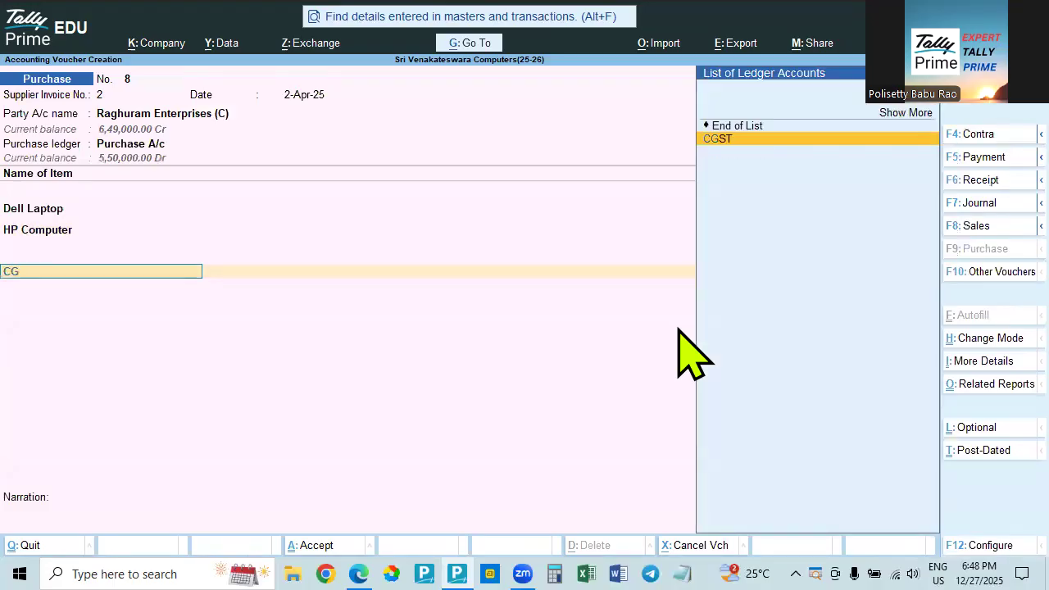
key("Return")
key("Return")
type("SG")
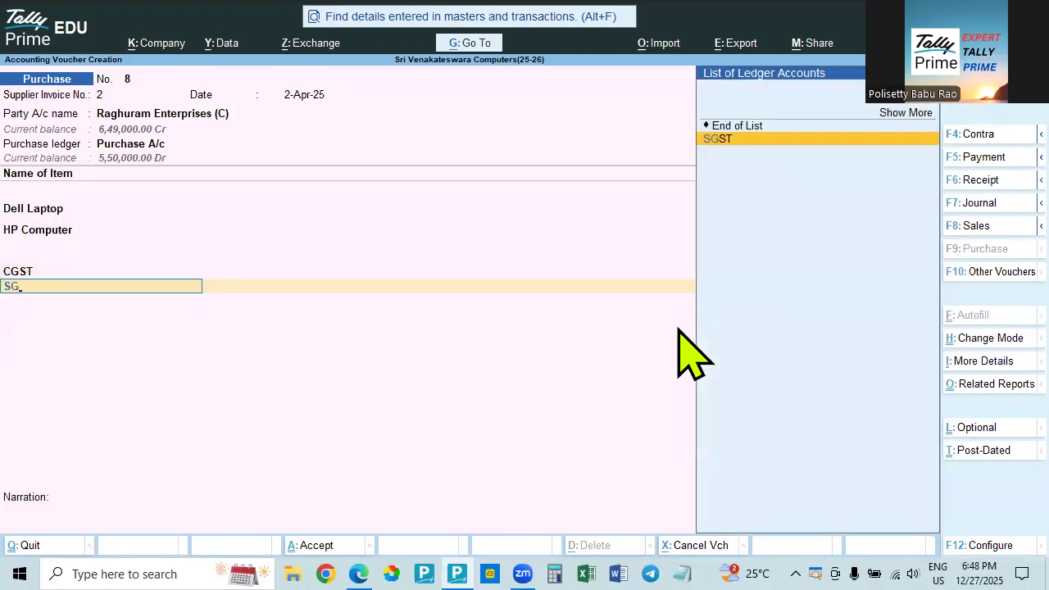
key("Return")
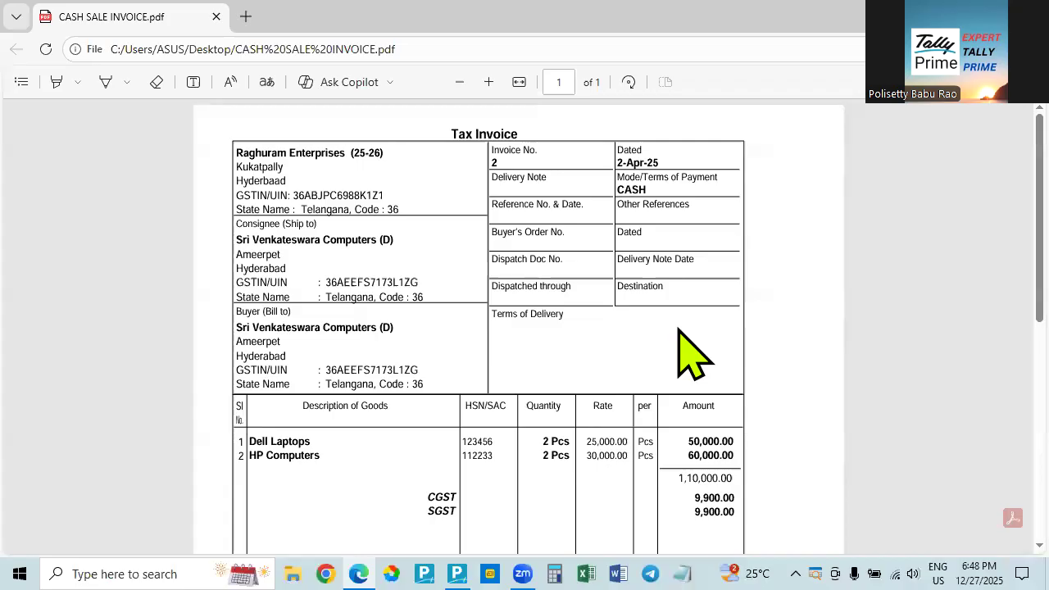
scroll(741, 418, "down", 2)
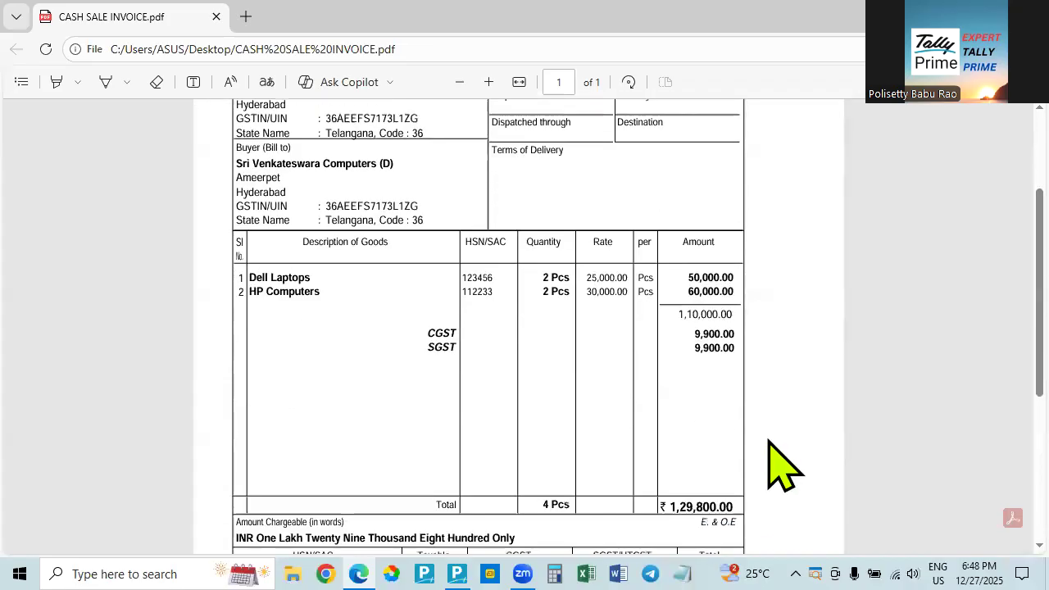
key("Return")
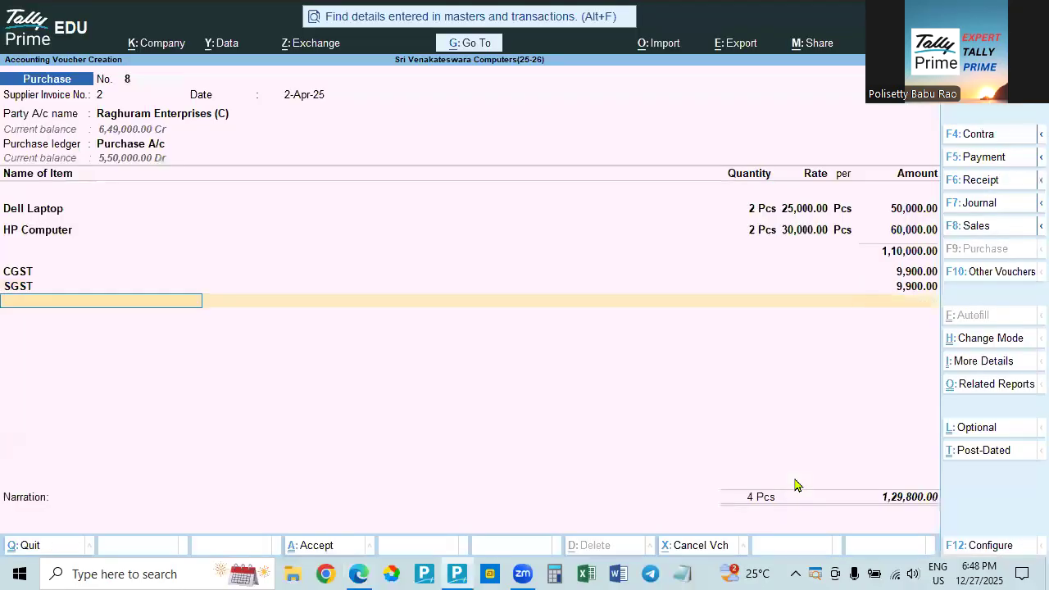
Allocate the bill as New Ref 2, leave the narration blank, save the purchase voucher and return to the Gateway of Tally.
key("Return")
key("Return")
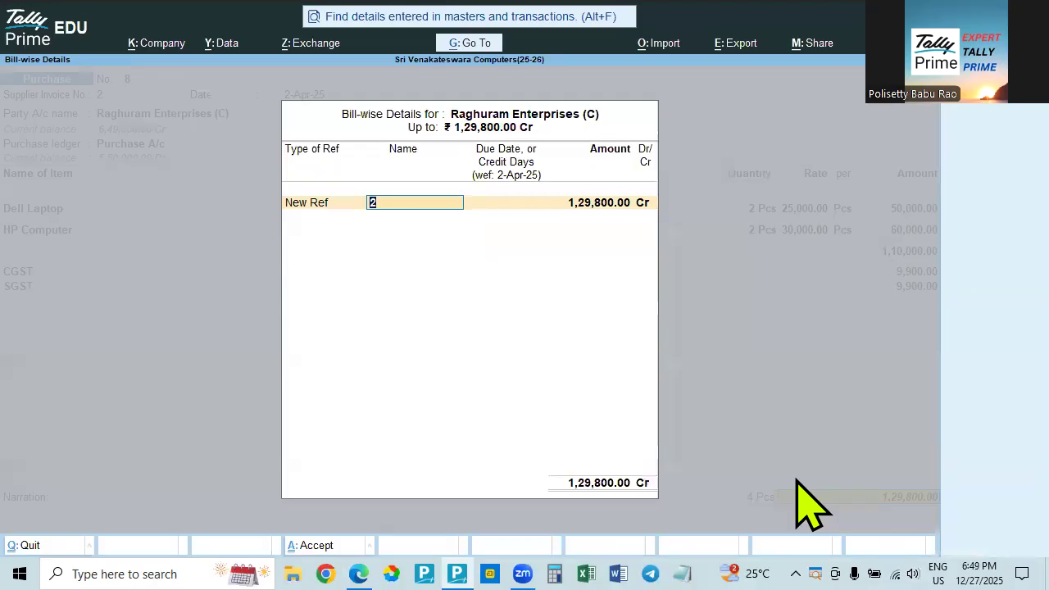
key("Return")
key("Return")
key("Return")
key("Return")
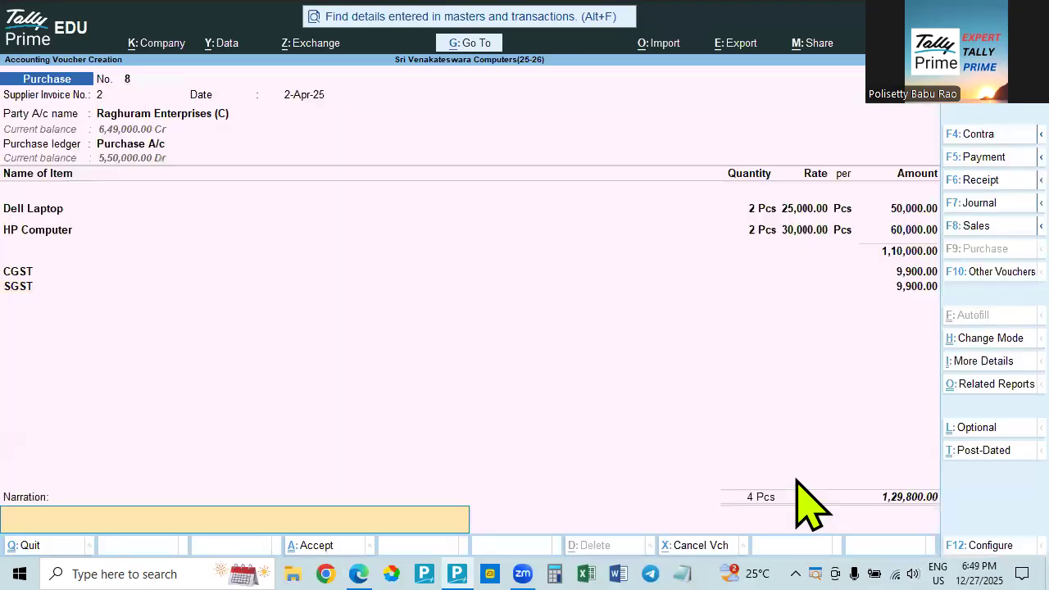
key("Return")
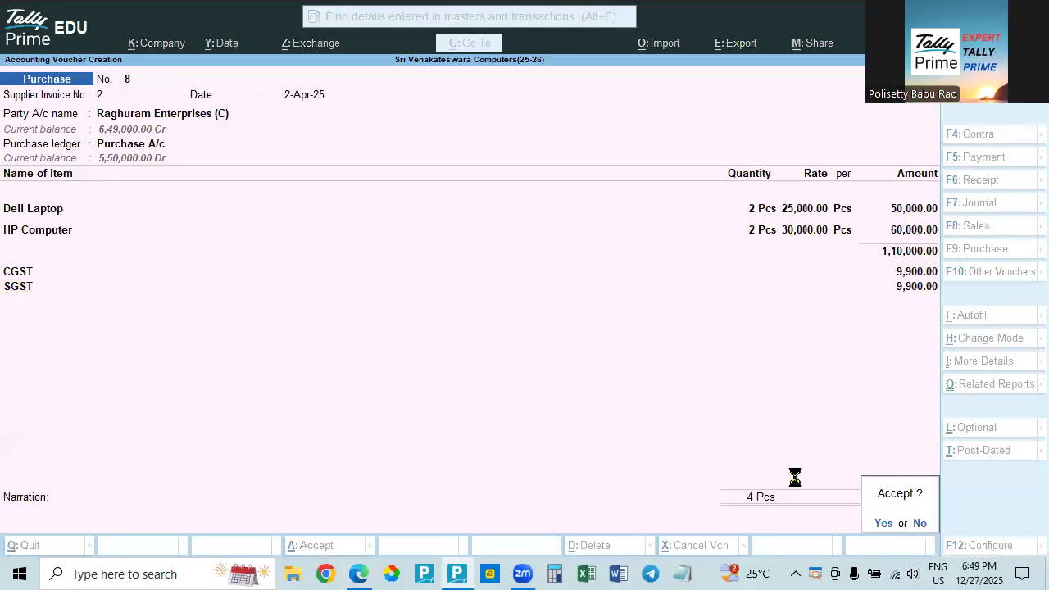
key("Escape")
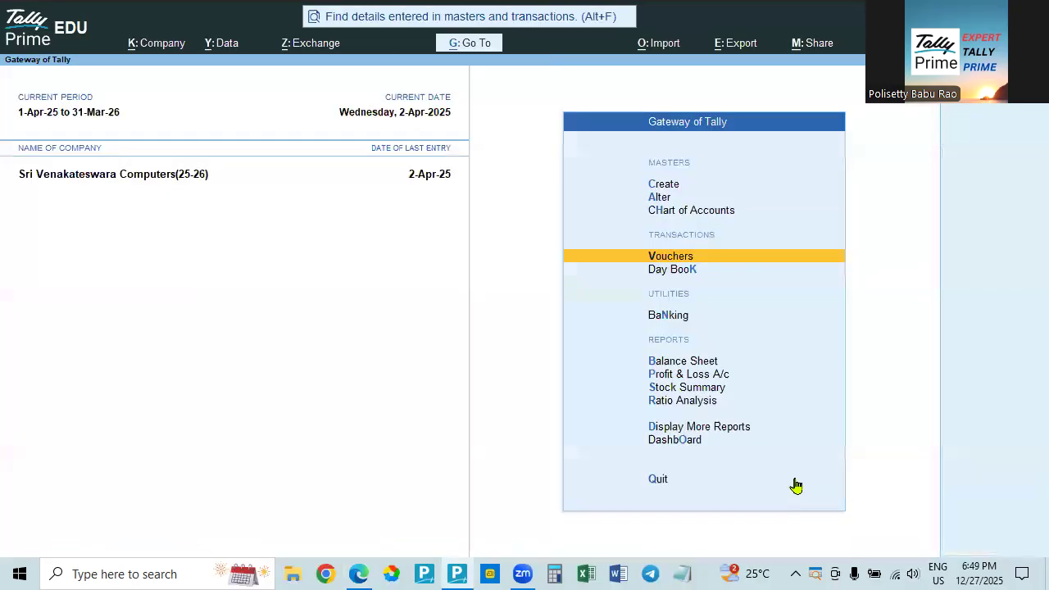
Open the Day Book, start its period from 1-Apr-25 and open Raghuram Enterprises' purchase voucher no. 6.
key("Down")
key("Return")
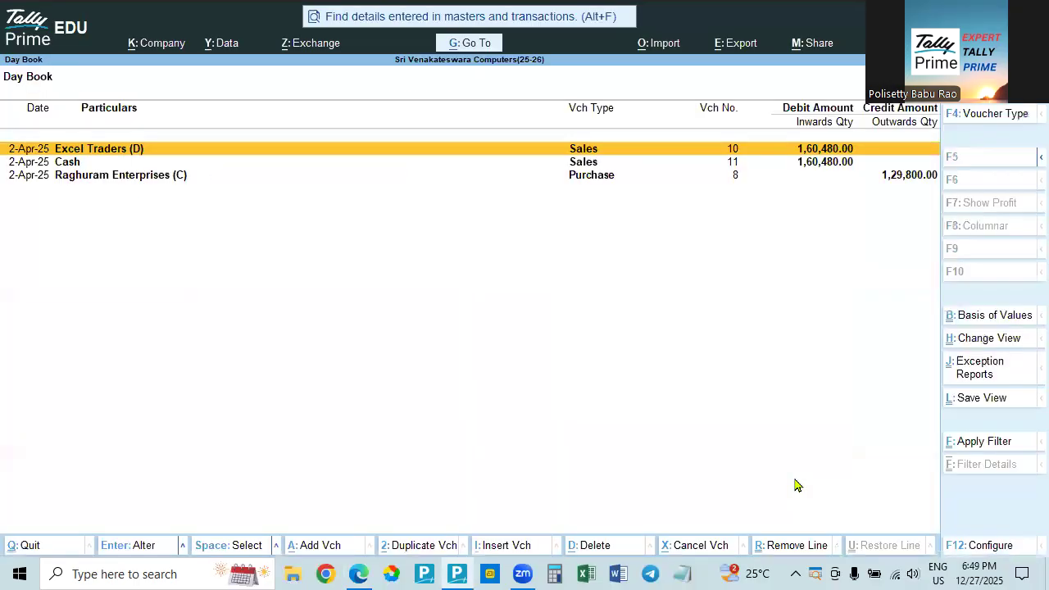
key("F2")
type("1")
key("Return")
key("Up")
key("Return")
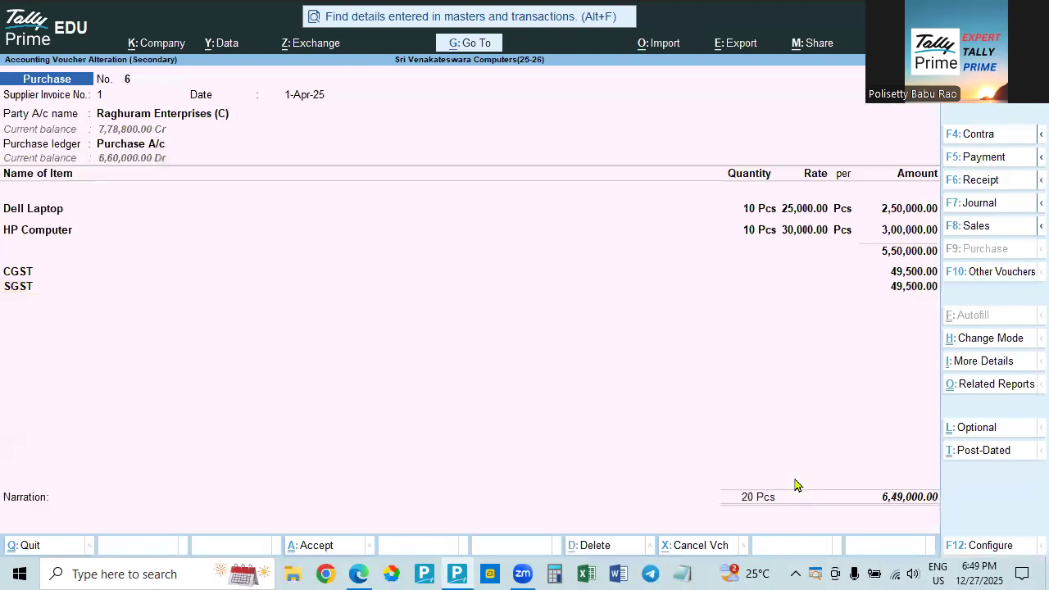
Preview the printed invoice of purchase voucher no. 6 zoomed in, and return to the Day Book.
key("alt+p")
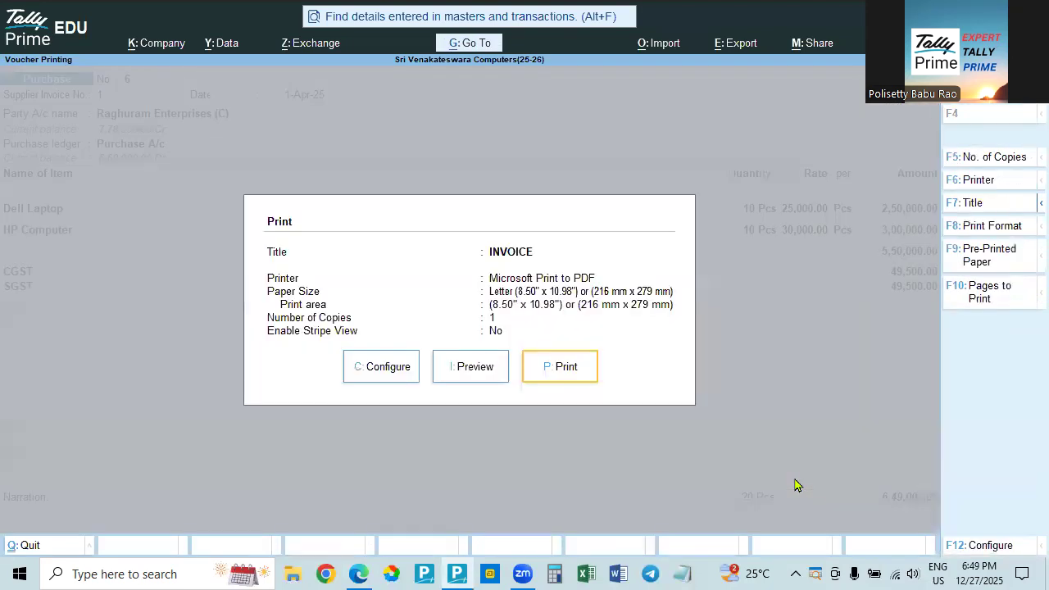
left_click(471, 368)
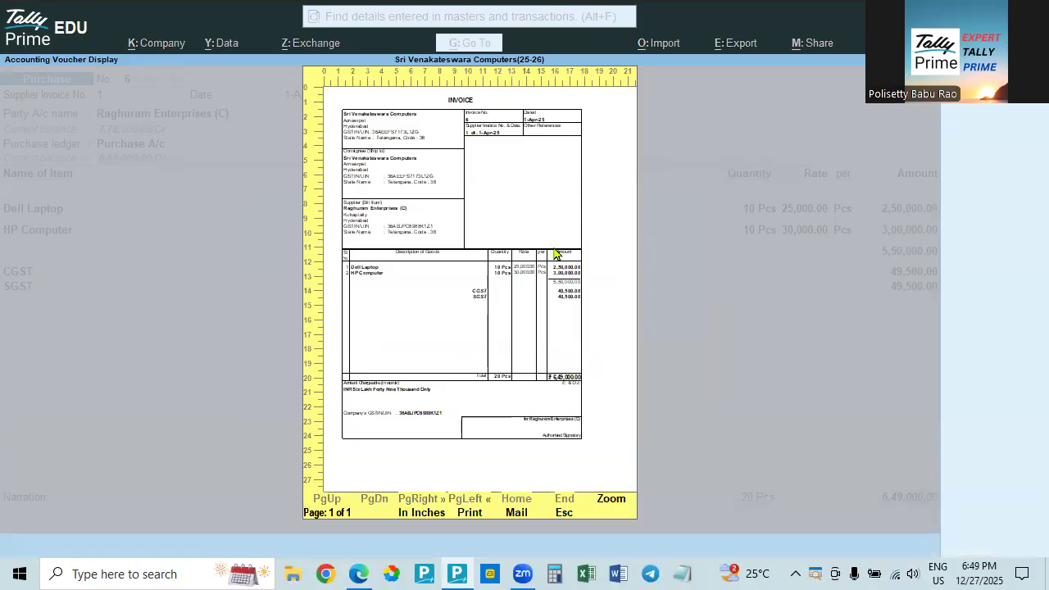
left_click(554, 254)
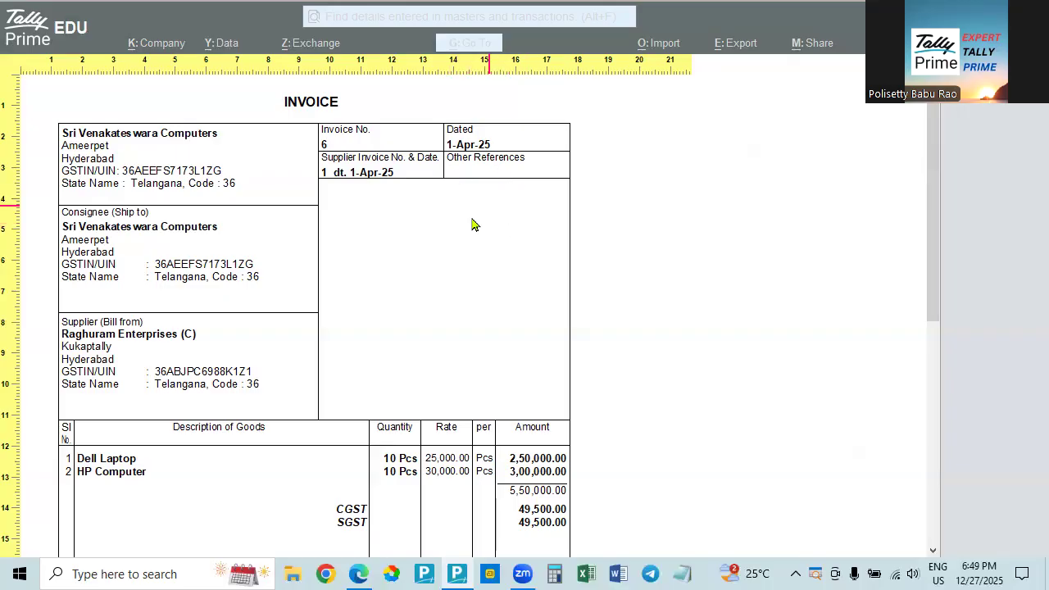
key("Escape")
key("Escape")
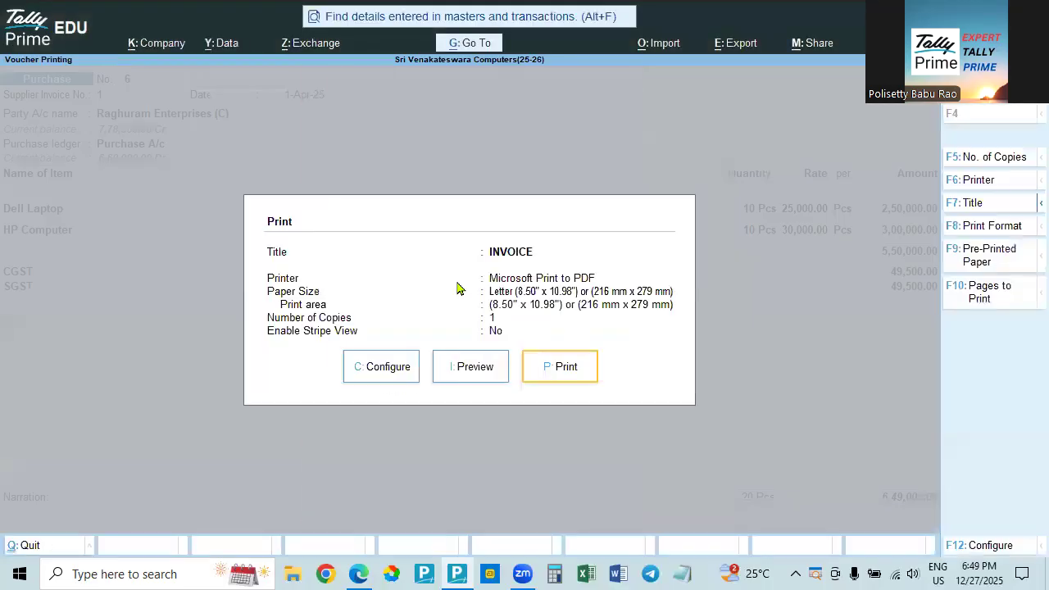
key("Escape")
key("Escape")
Open the 2-Apr-25 purchase voucher no. 8, examine its zoomed print preview and return to the Day Book.
key("Down")
key("Down")
key("Down")
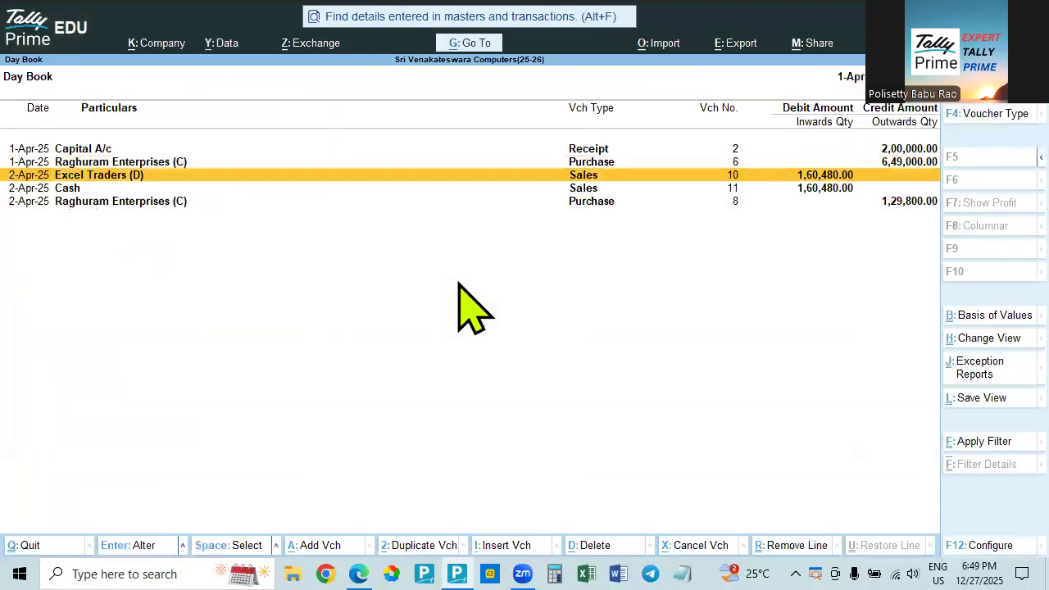
key("Return")
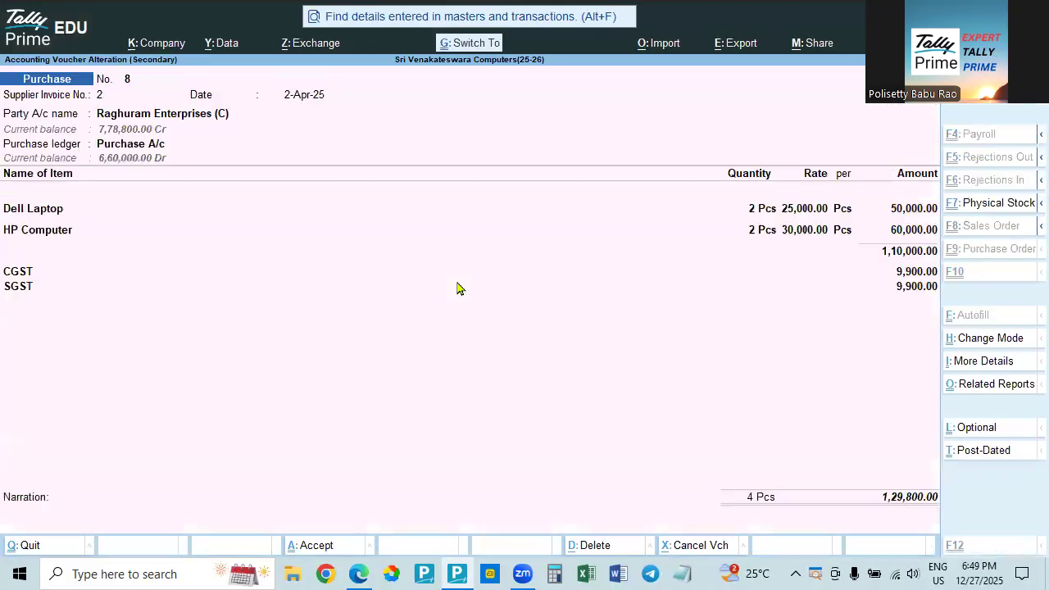
key("ctrl+p")
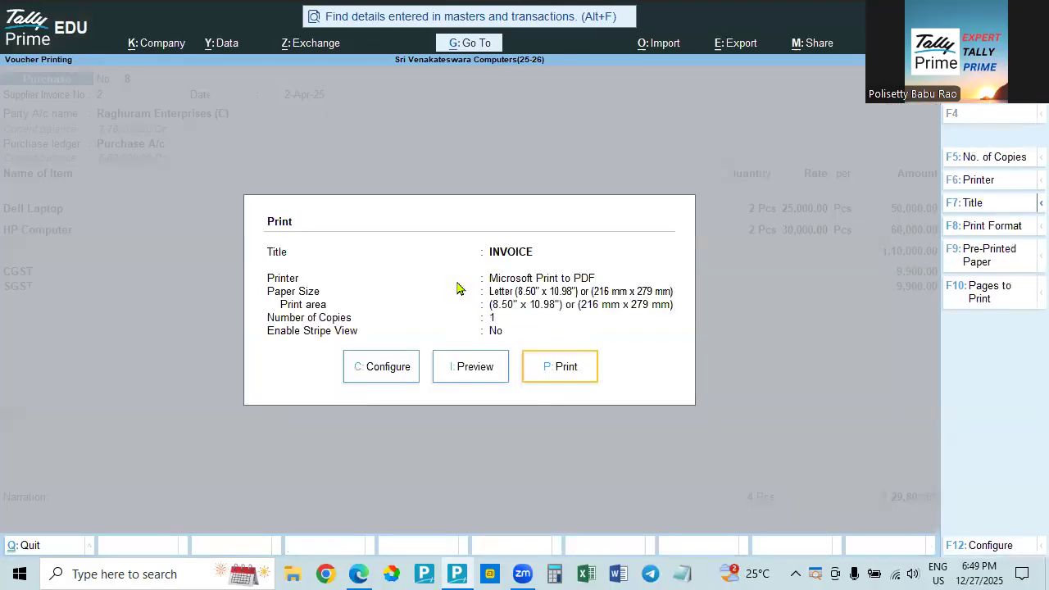
left_click(464, 370)
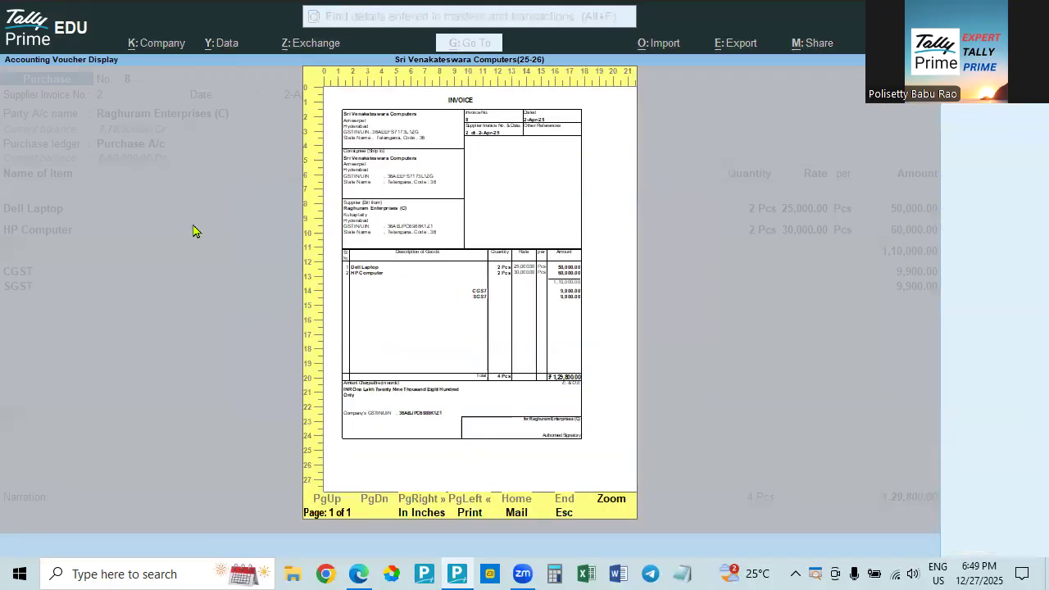
left_click(482, 262)
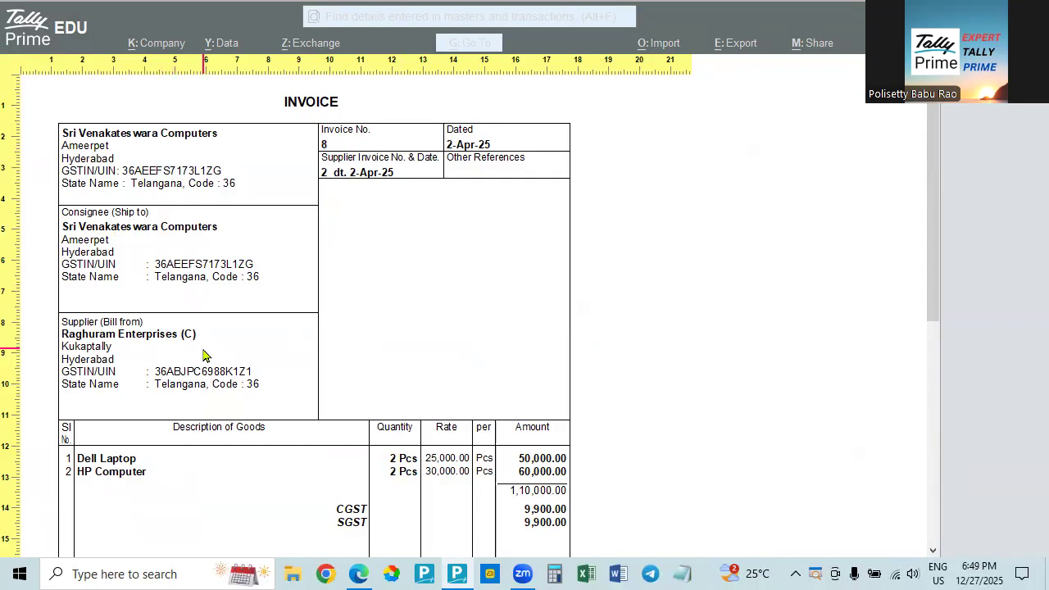
key("Escape")
key("Escape")
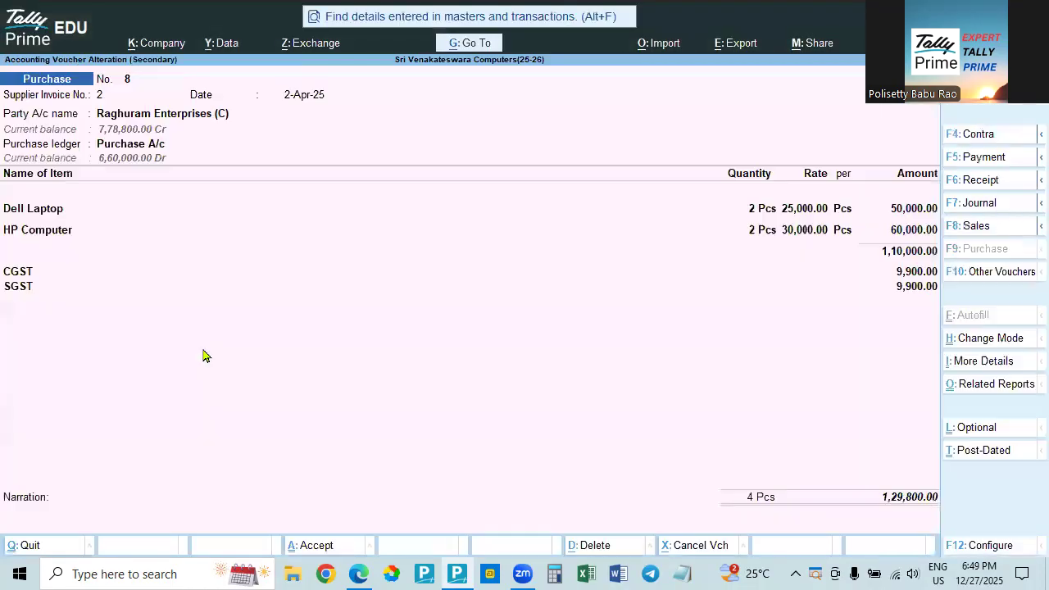
key("Escape")
Reopen the 1-Apr-25 purchase voucher no. 6, examine its print preview again and return to the Day Book.
key("Up")
key("Up")
key("Up")
key("Return")
key("alt+p")
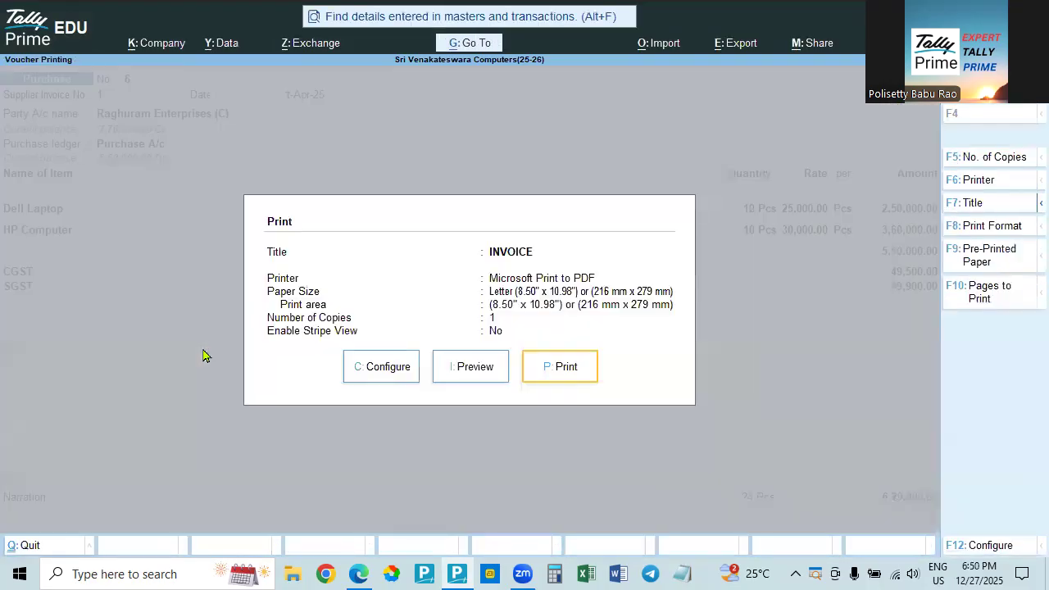
left_click(456, 367)
left_click(455, 370)
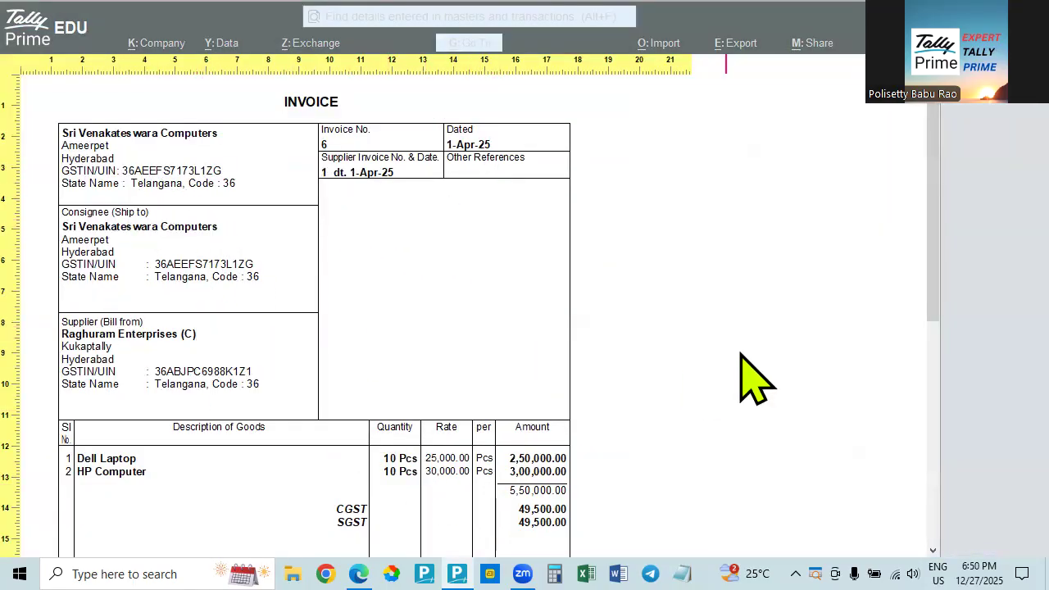
key("Escape")
key("Escape")
key("Escape")
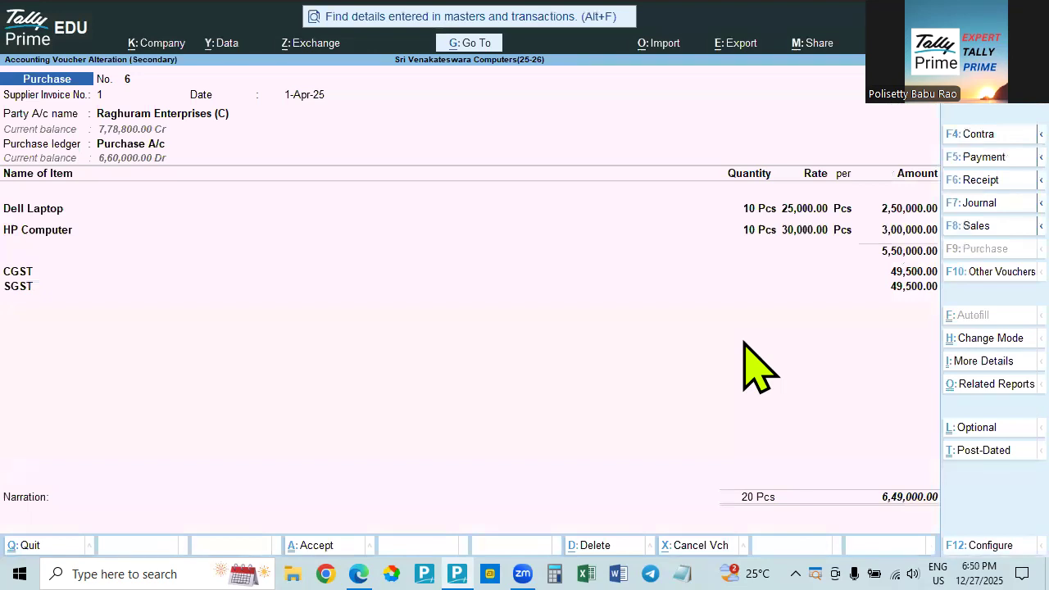
key("Escape")
Open Raghuram Enterprises' 2-Apr-25 purchase voucher no. 8 from the Day Book again.
key("Down")
key("Down")
key("Down")
key("Return")
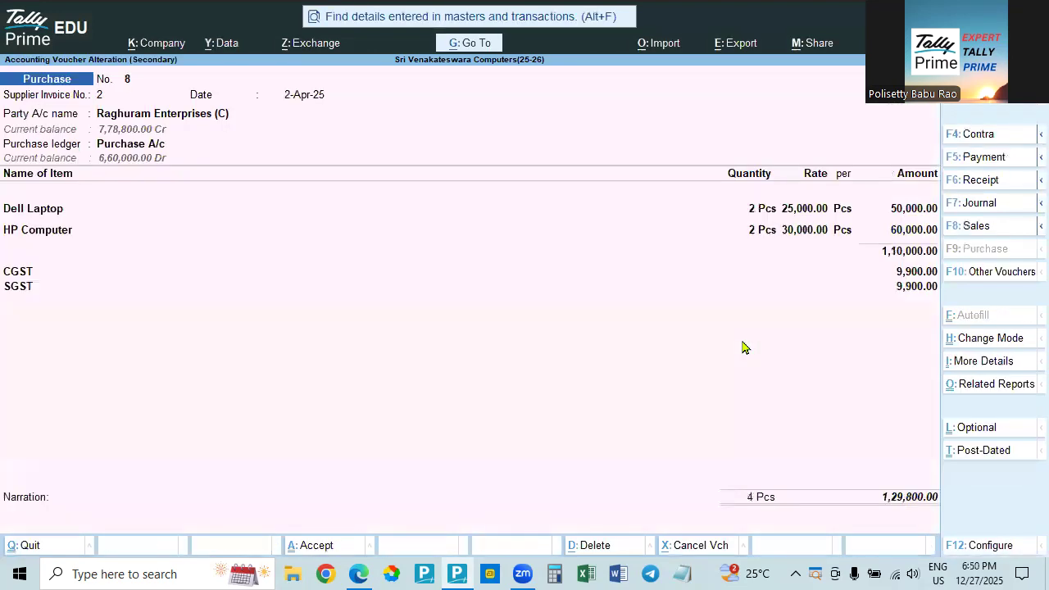
Examine the zoomed print preview of the 2-Apr-25 purchase voucher no. 8 and return to the Day Book.
key("alt+p")
left_click(475, 369)
left_click(477, 370)
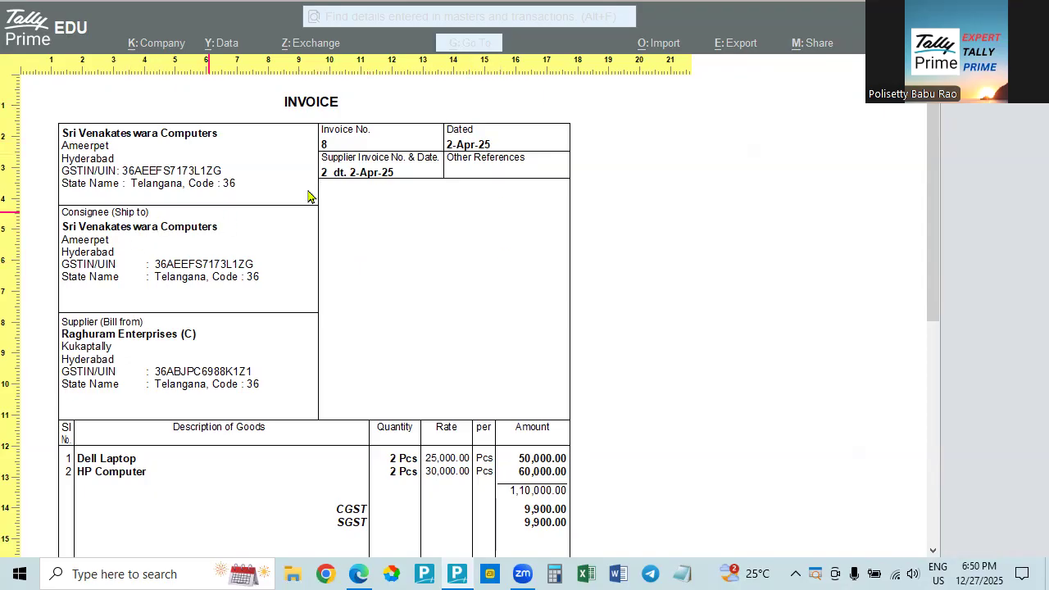
key("alt+z")
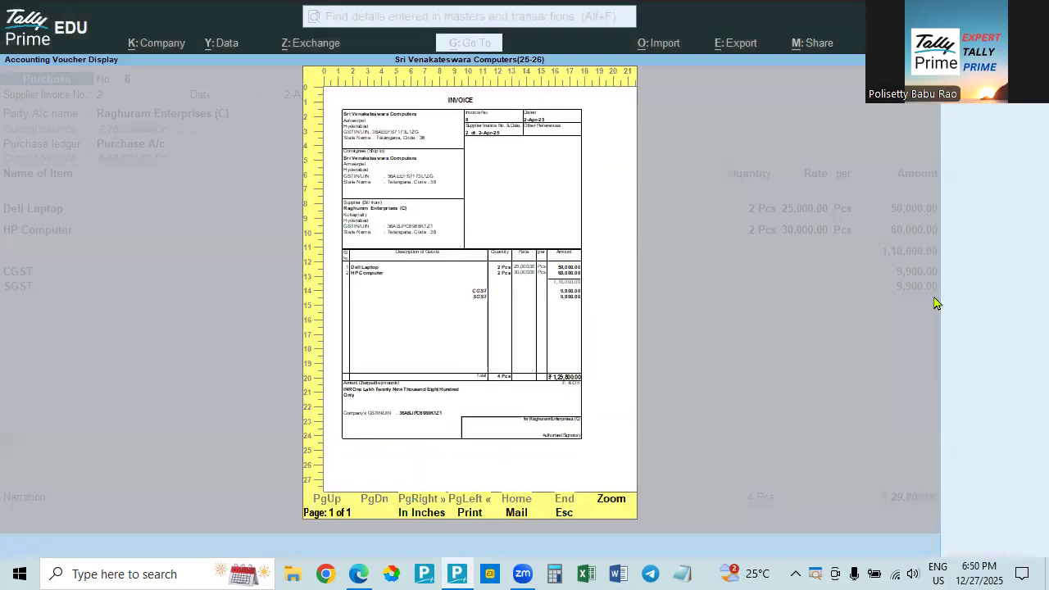
key("Escape")
key("Escape")
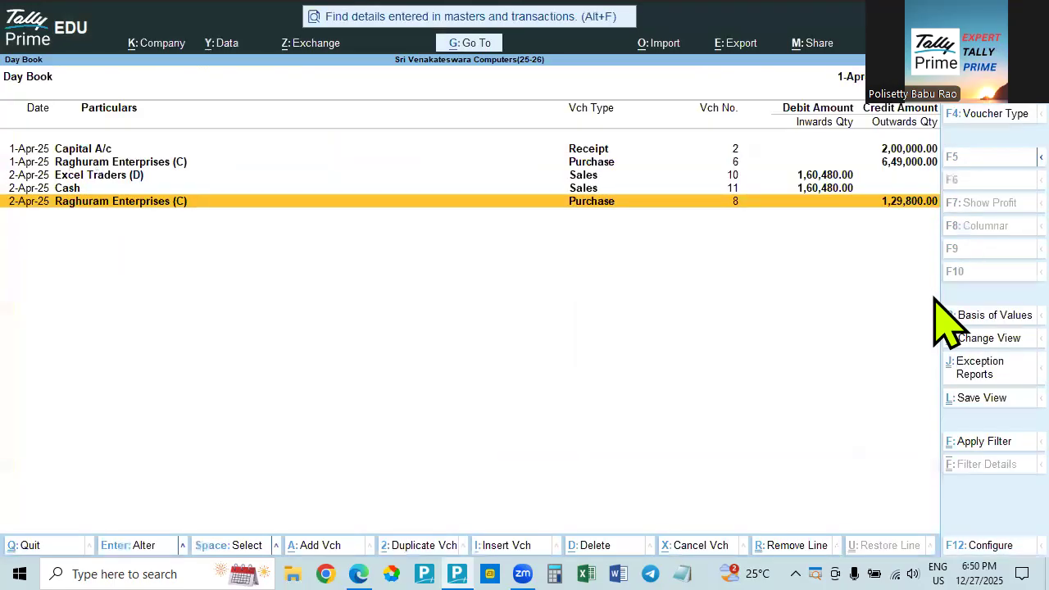
Reopen the 2-Apr-25 purchase voucher no. 8 and change its party account to Cash.
key("Up")
key("Down")
key("Return")
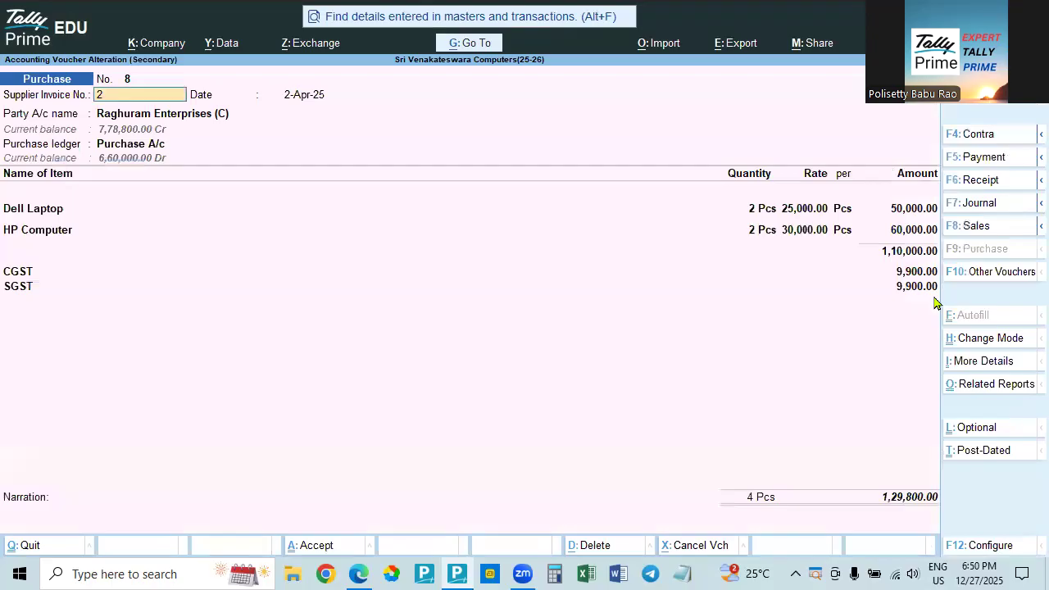
key("Return")
key("Return")
key("BackSpace")
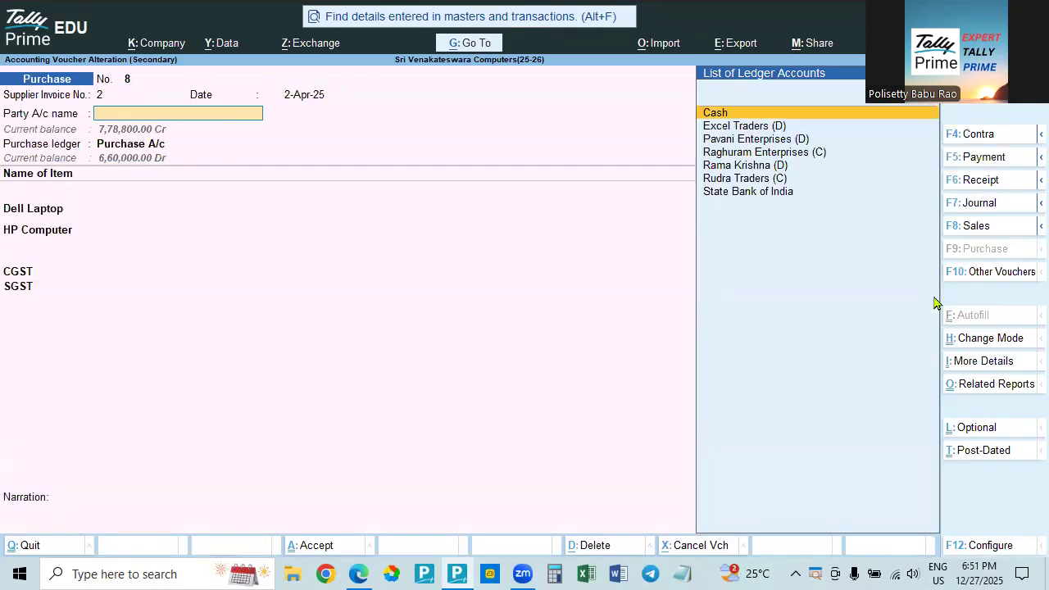
key("Return")
key("y")
key("Return")
key("Return")
key("Return")
key("Return")
key("Return")
key("Return")
key("Return")
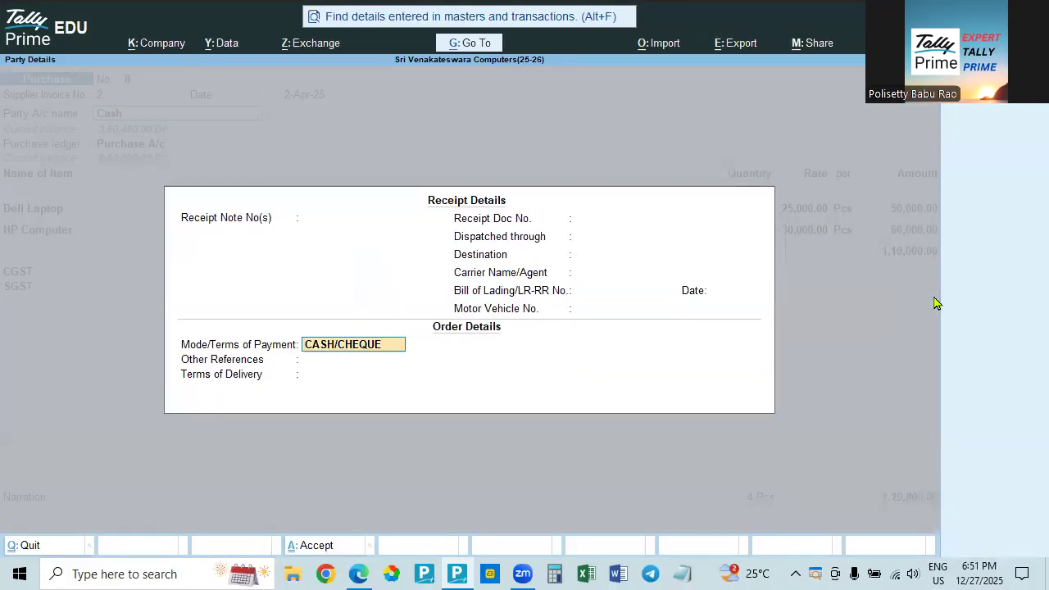
key("BackSpace")
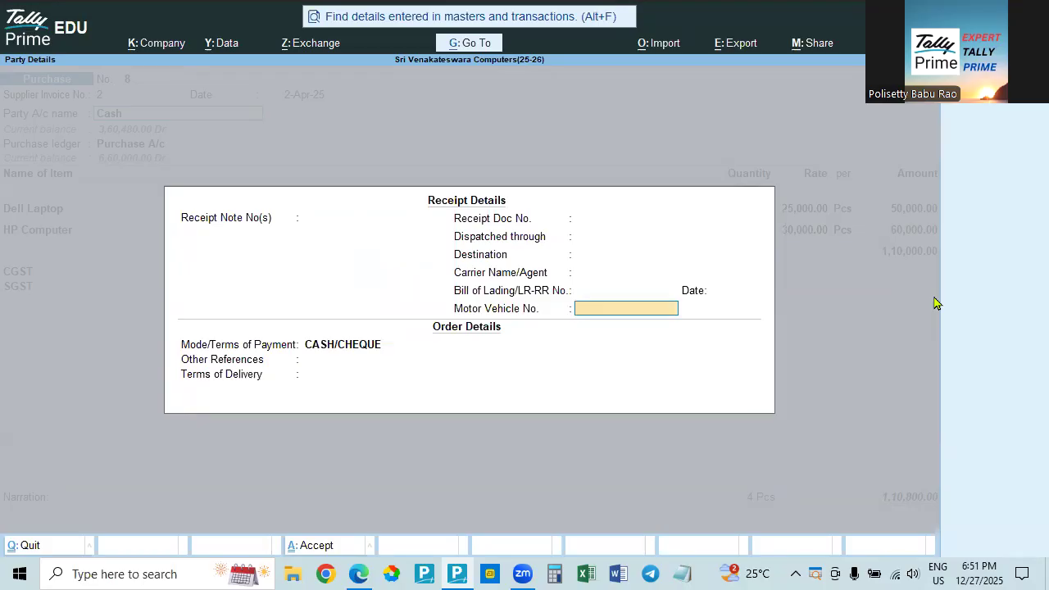
key("Escape")
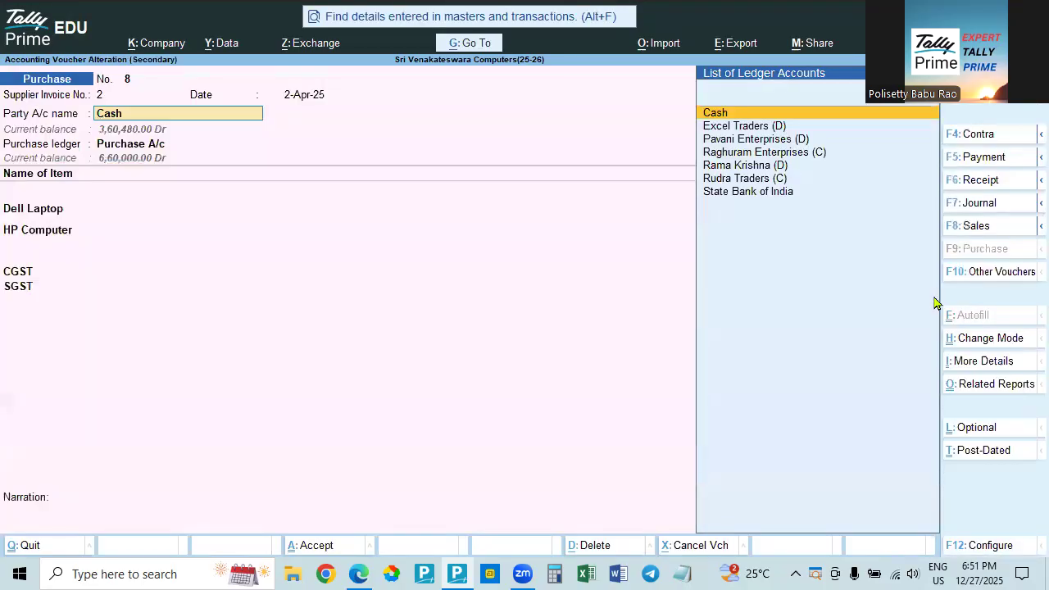
Clear the Mode/Terms of Payment in the cash purchase's order details and enter CASH/CHEQUE under Other References.
key("Return")
key("Return")
key("Return")
key("Return")
key("Return")
key("Return")
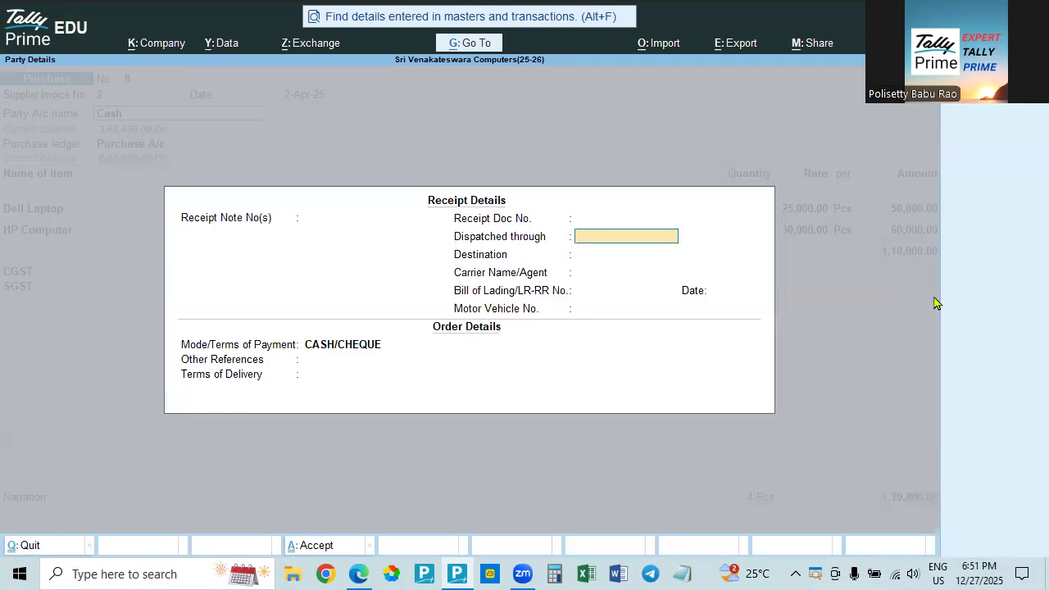
key("Return")
key("Return")
key("Return")
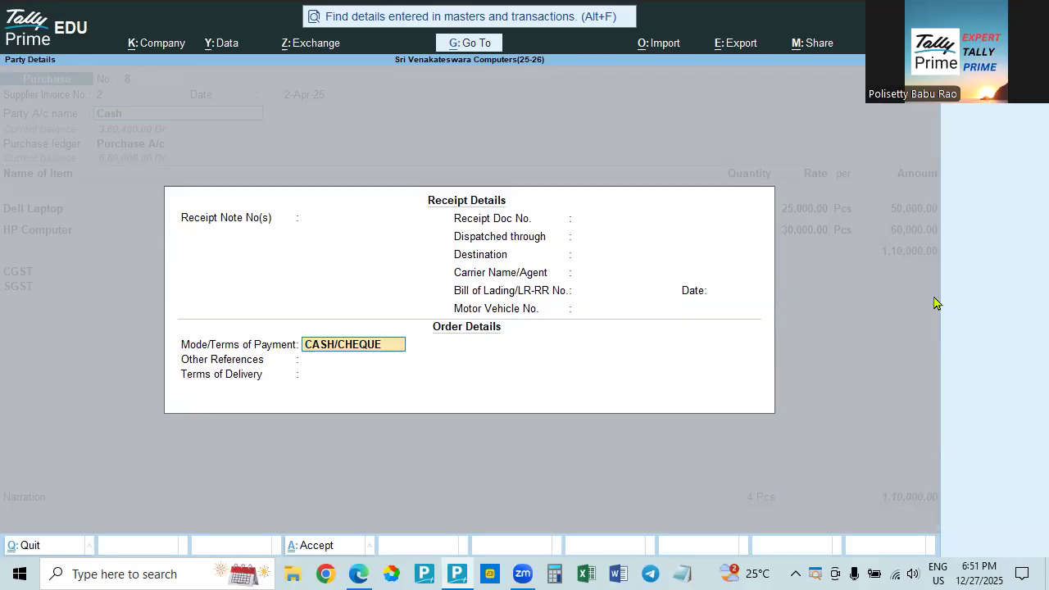
key("BackSpace")
key("Return")
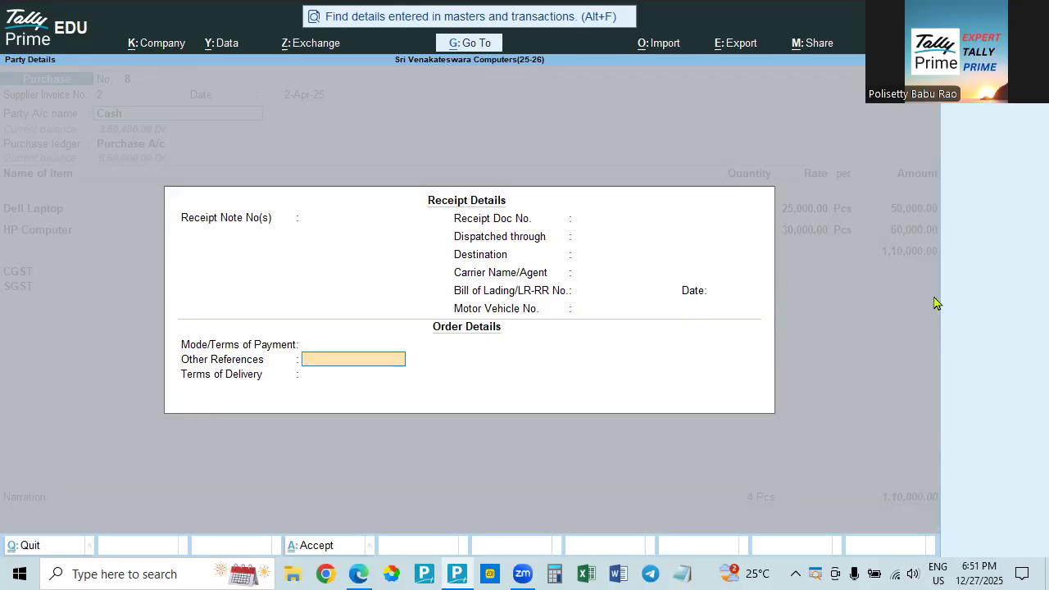
type("CASH/CHEQUE")
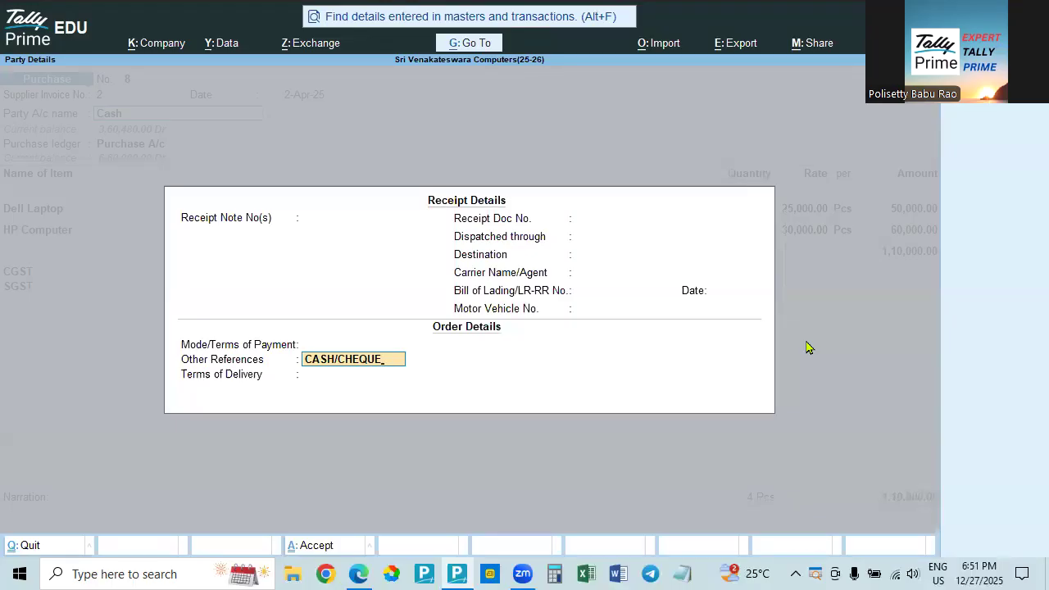
key("Return")
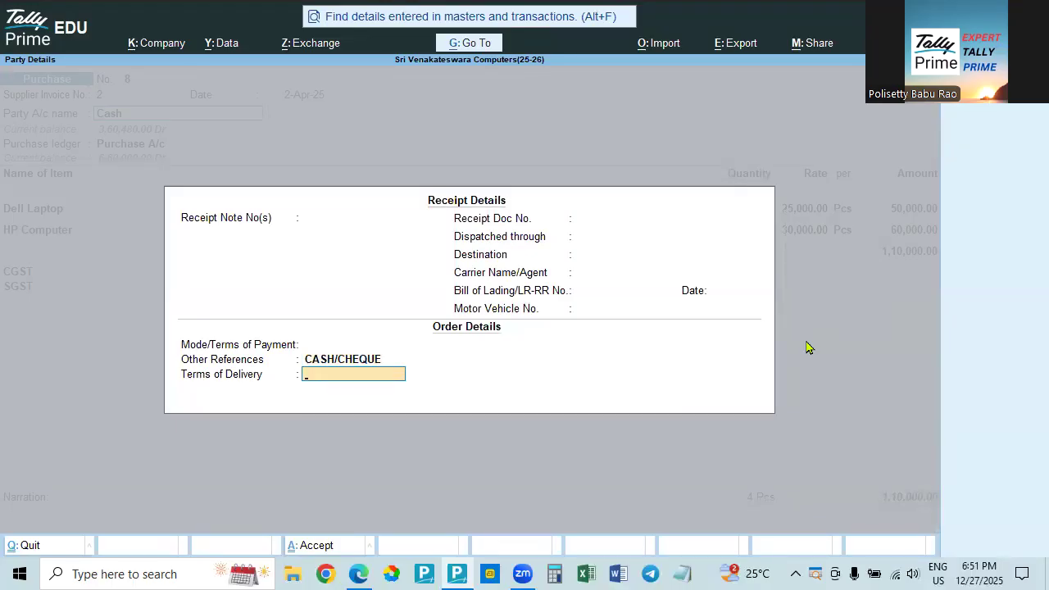
key("Return")
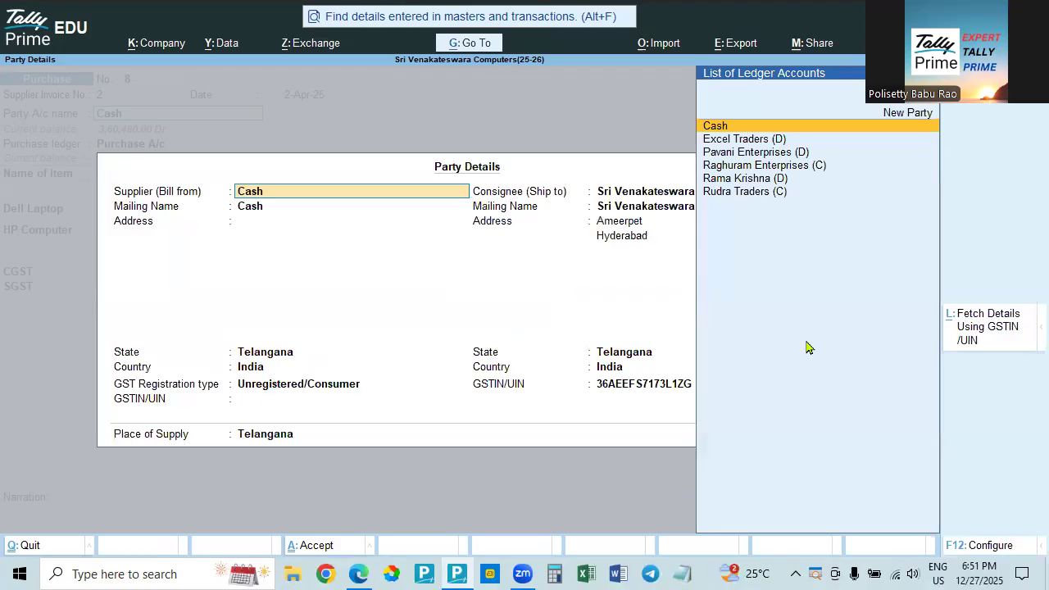
Choose Raghuram Enterprises (C) as the supplier in the cash purchase's party details and accept its mailing and address details.
key("Down")
key("Down")
key("Down")
key("Down")
key("Up")
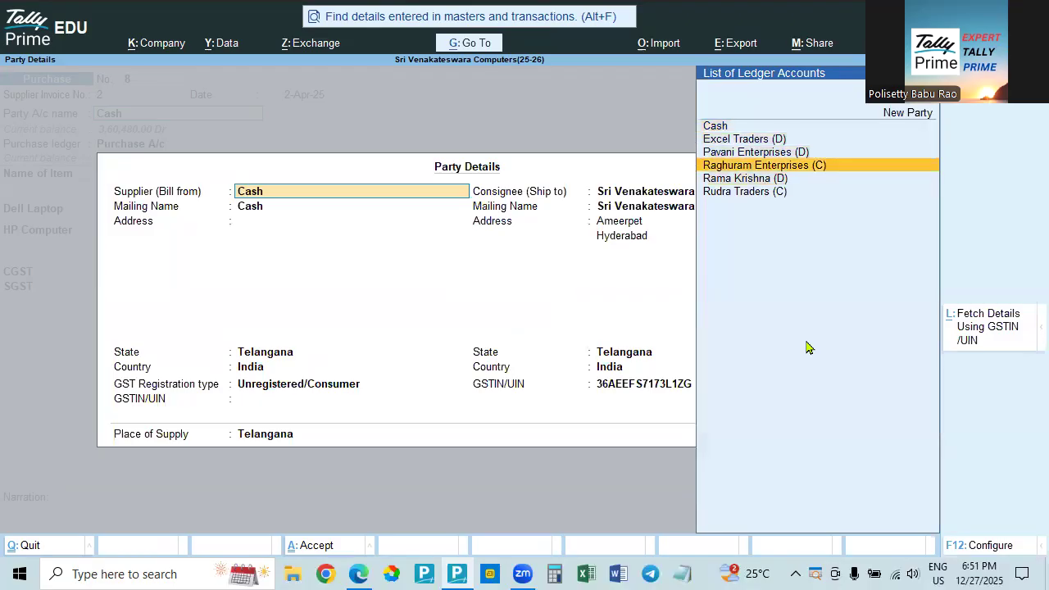
key("Return")
key("Return")
key("Return")
key("Return")
key("Return")
key("Return")
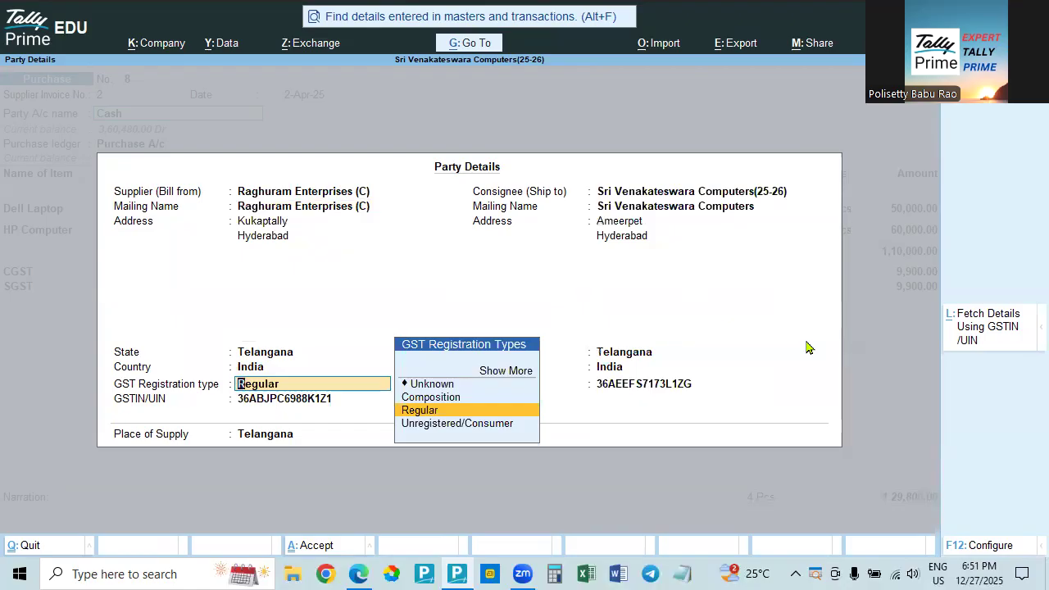
Accept the supplier's Regular GST registration type and the consignee details to complete the party details.
key("Return")
key("Return")
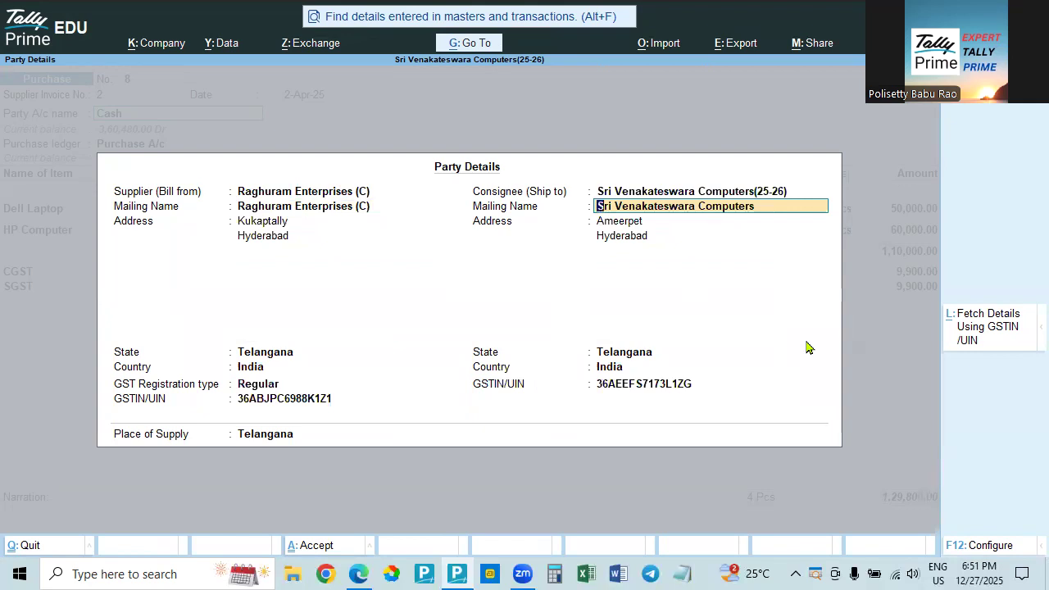
key("Return")
key("Return")
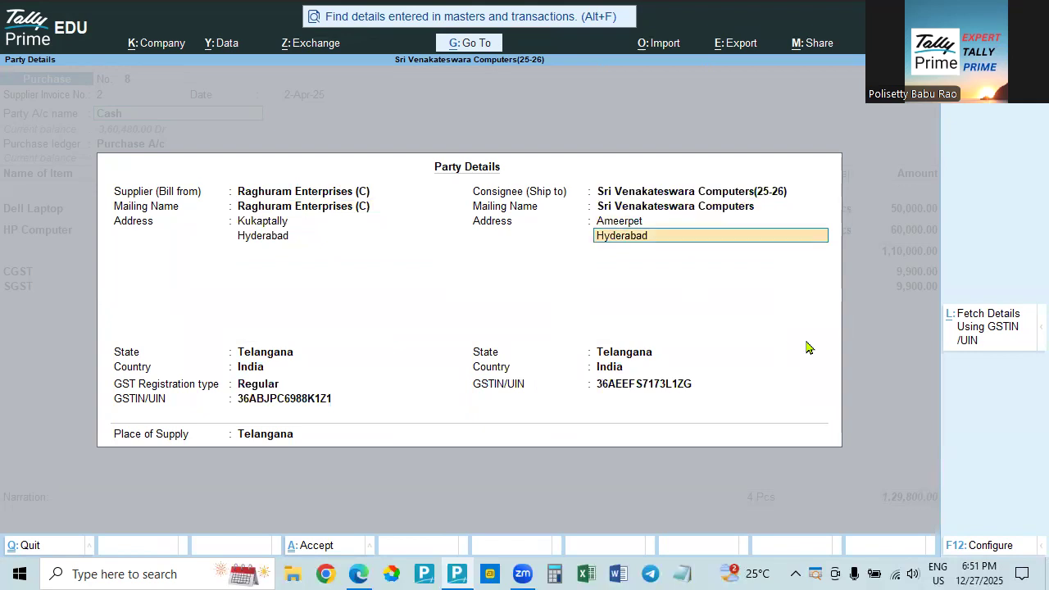
key("Return")
key("Return")
key("Return")
key("Return")
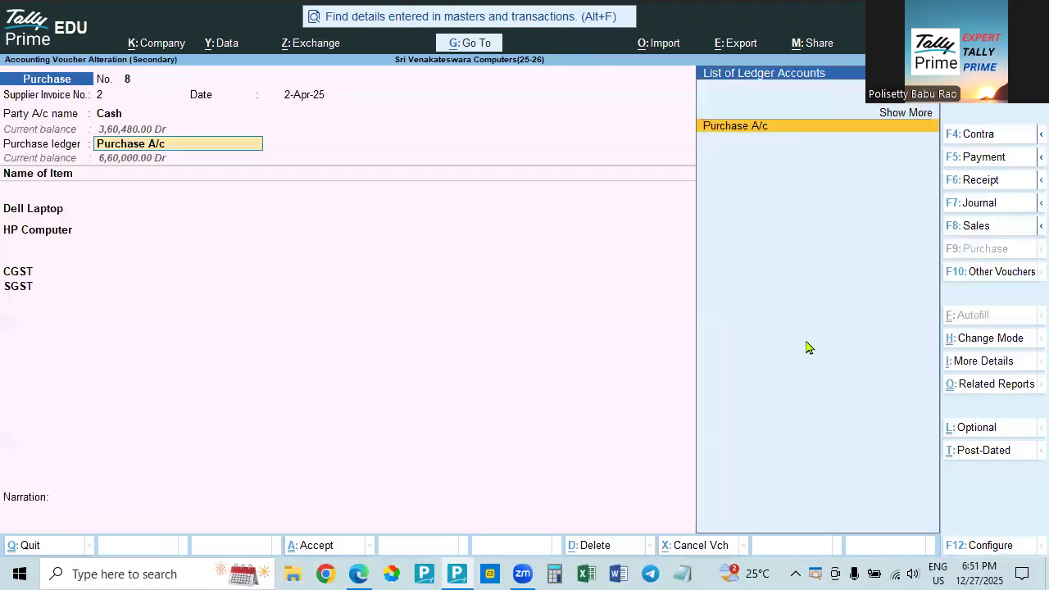
Accept the purchase ledger, the two item lines and the CGST and SGST lines, and save purchase voucher no. 8.
key("Return")
key("Return")
key("Return")
key("Return")
key("Return")
key("Return")
key("Return")
key("Return")
key("Return")
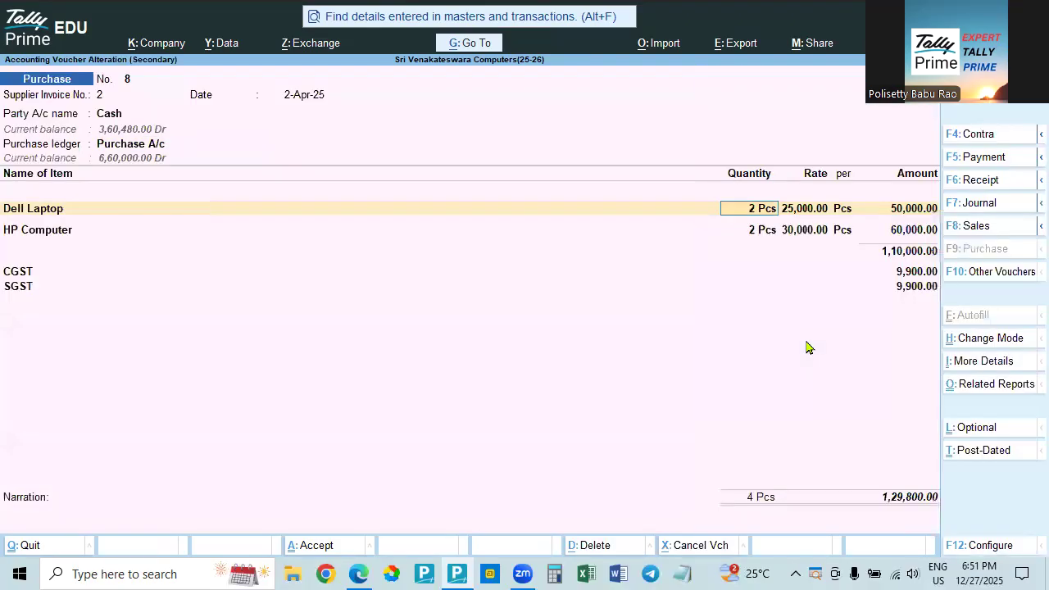
key("Return")
key("Return")
key("Return")
key("Return")
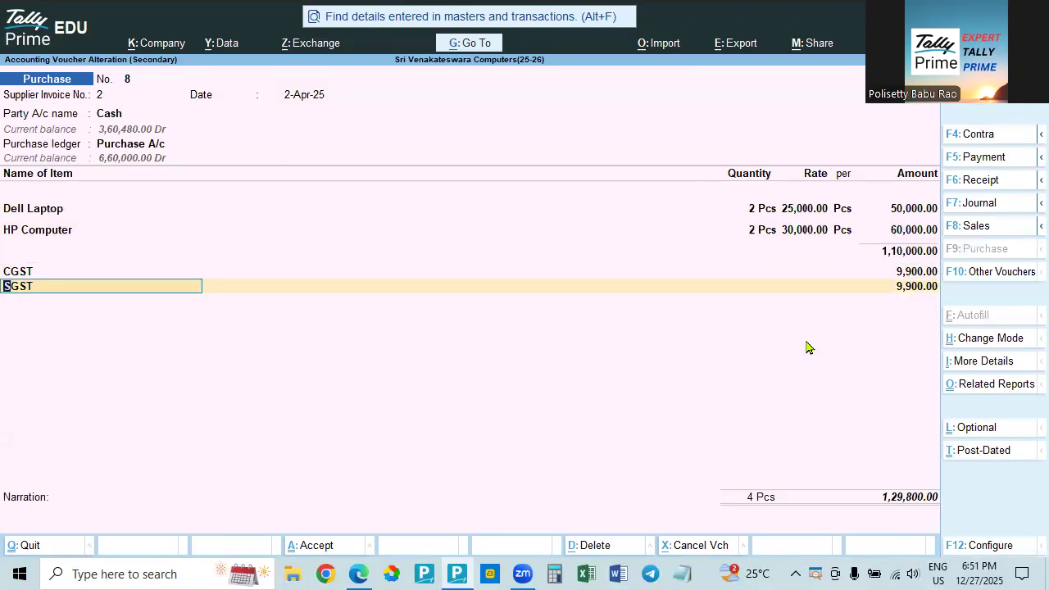
key("Return")
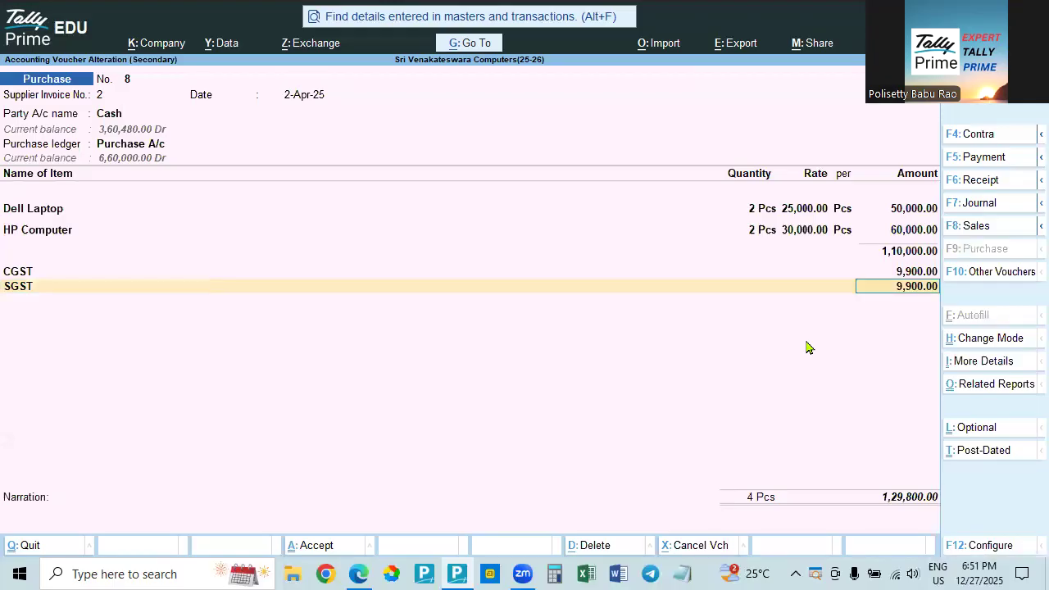
key("Return")
key("Return")
key("Return")
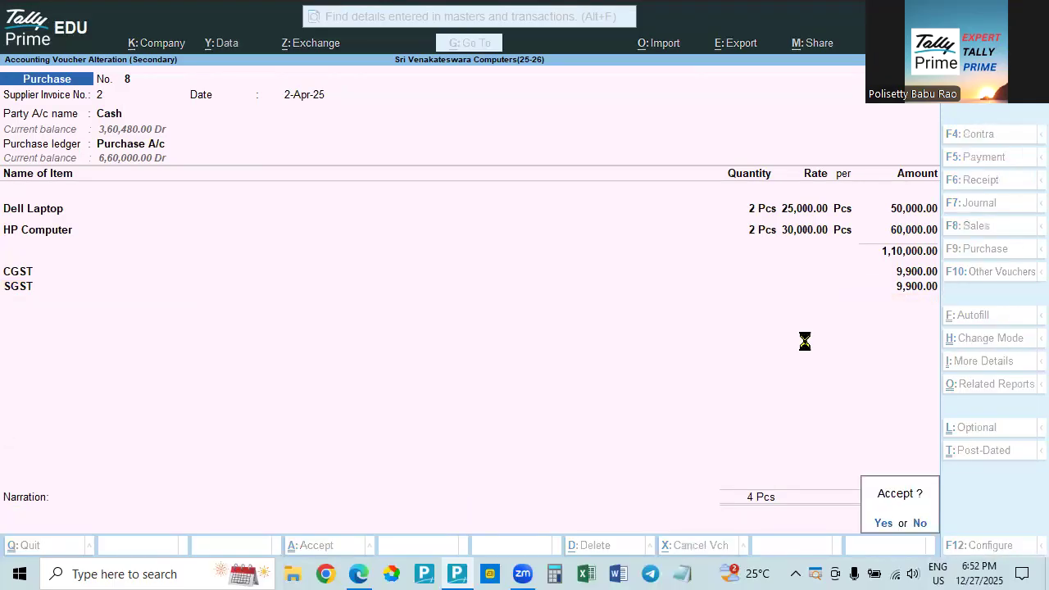
key("Return")
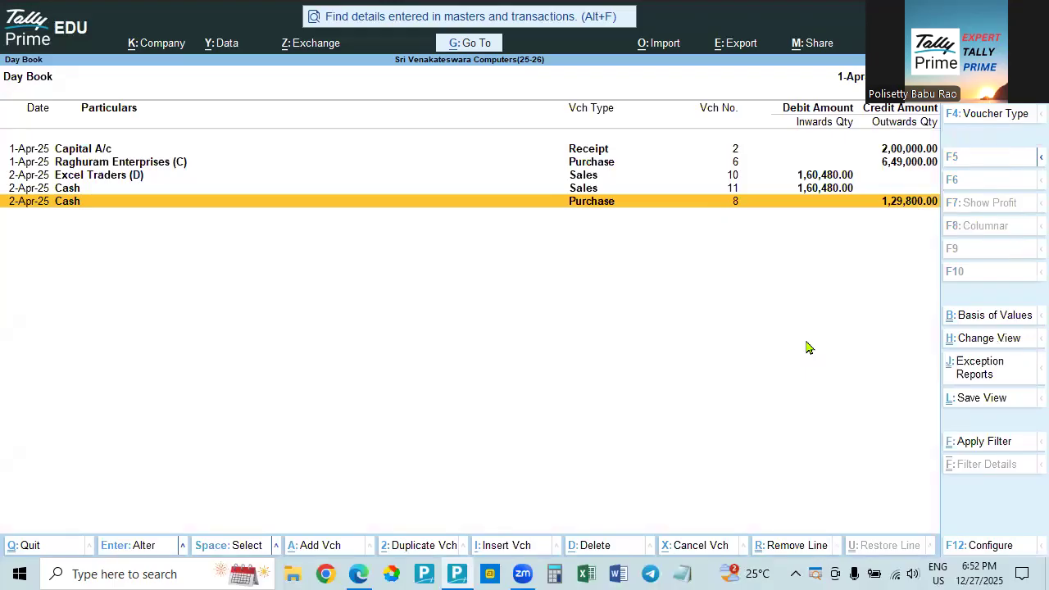
Reopen the 2-Apr-25 cash purchase voucher, examine the Other References entry in its zoomed print preview and return to the Day Book.
key("Return")
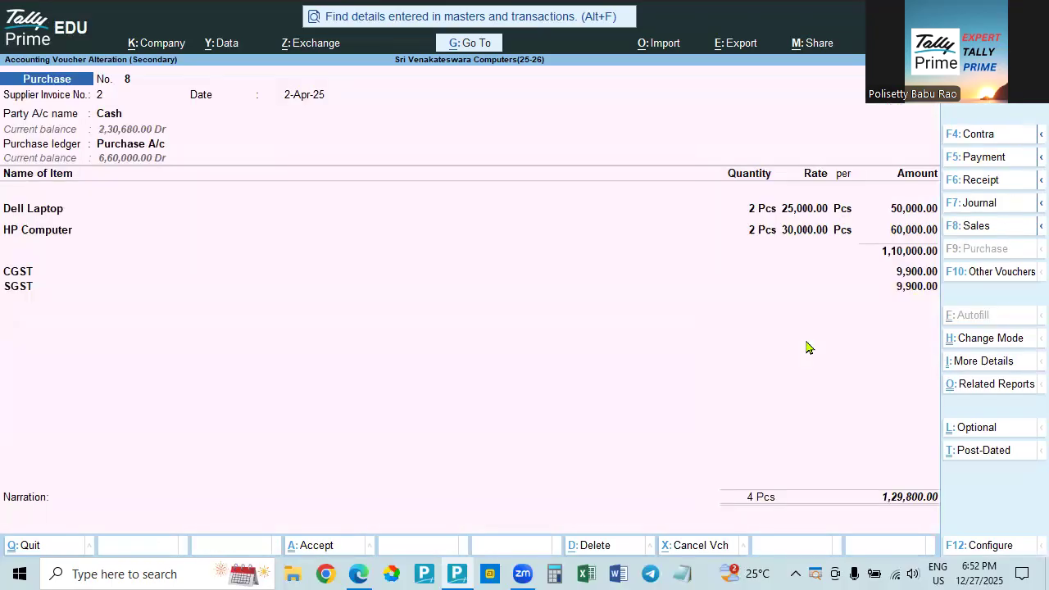
key("ctrl")
key("ctrl+p")
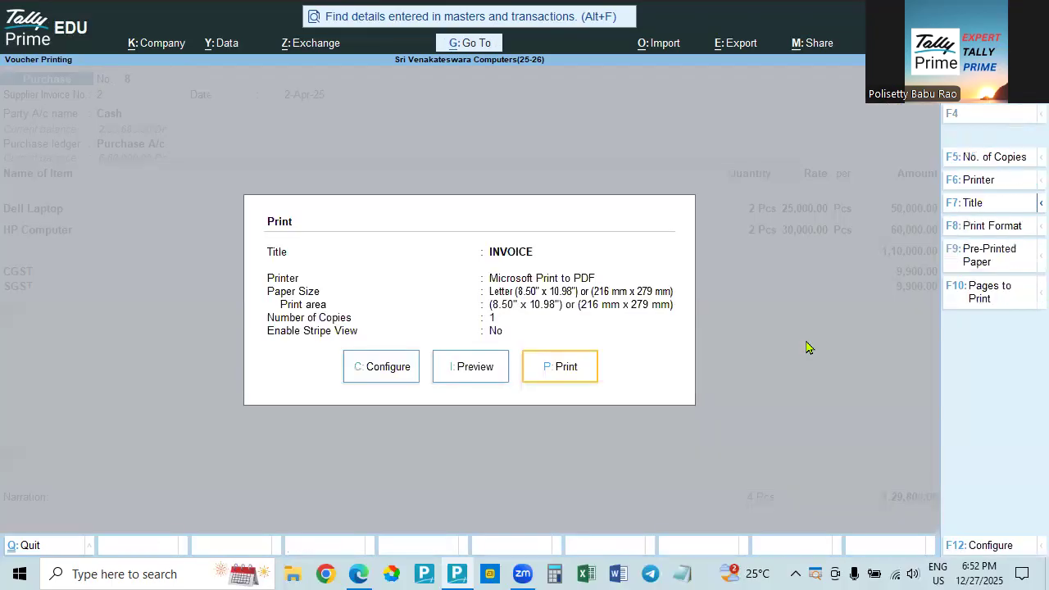
left_click(471, 366)
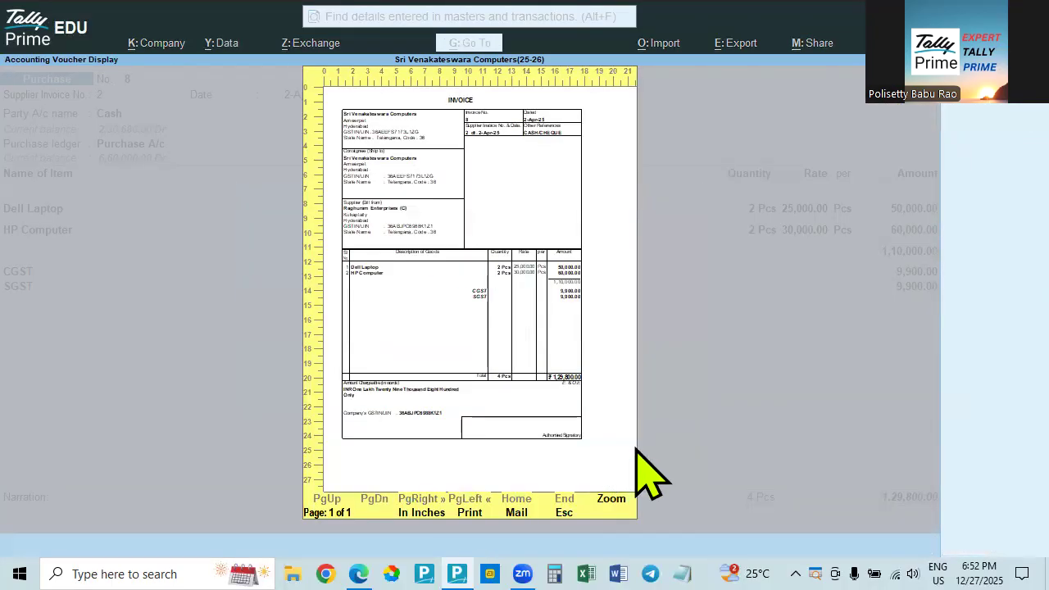
key("alt+z")
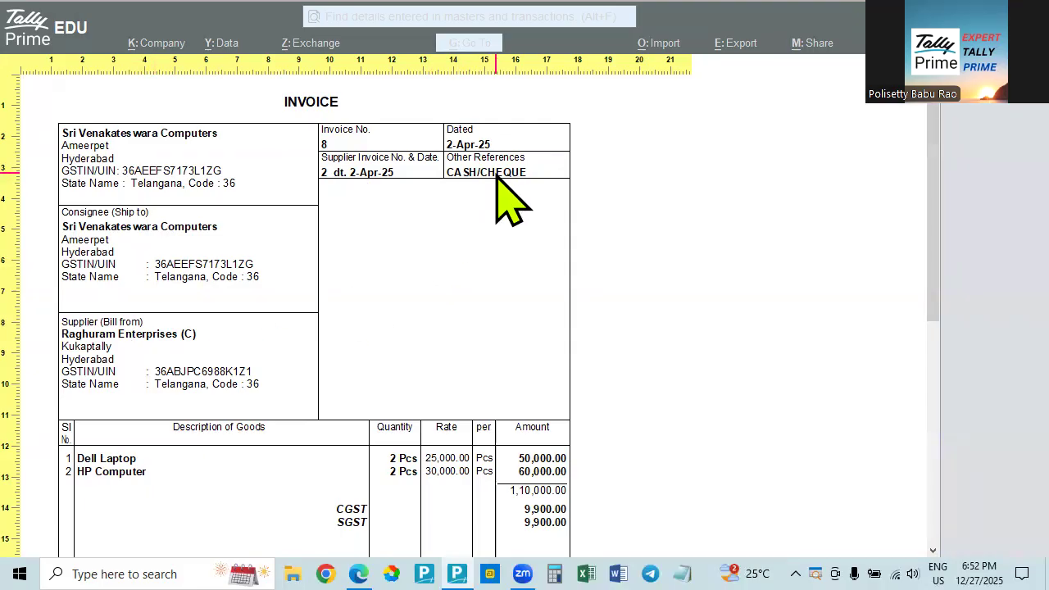
key("Escape")
key("Escape")
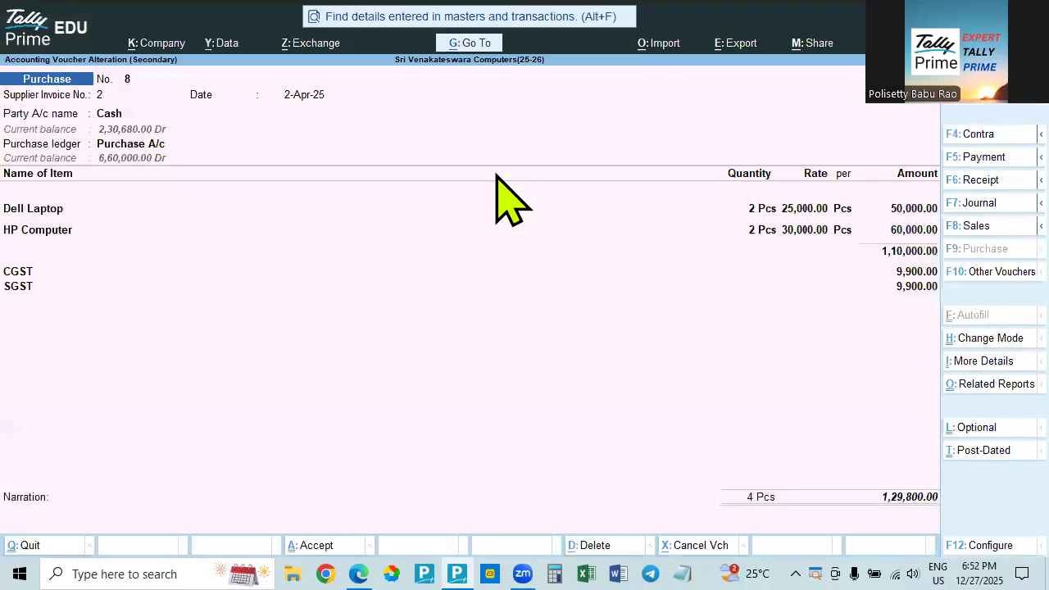
key("Escape")
Leave the Day Book and open the list of additional display reports.
key("Escape")
key("Home")
key("Down")
key("Down")
key("Down")
key("Down")
key("Down")
key("Down")
key("Down")
key("Down")
key("Down")
key("Down")
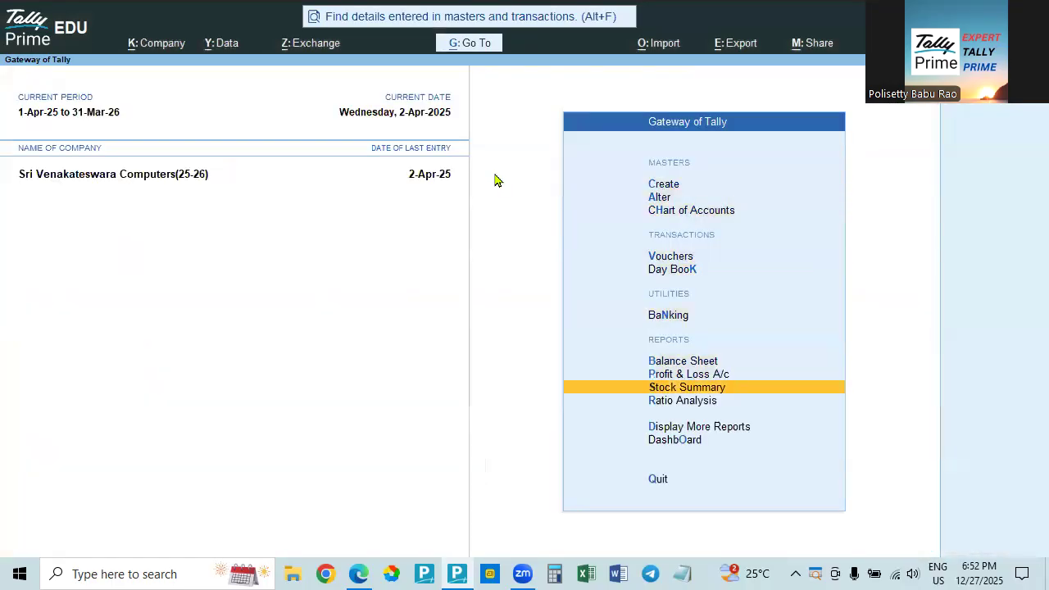
key("Return")
Open the GSTR-3B report from the statutory GST reports and select the Input Tax Credit Available line to examine it.
key("Down")
key("Down")
key("Down")
key("Down")
key("Down")
key("Down")
key("Down")
key("Down")
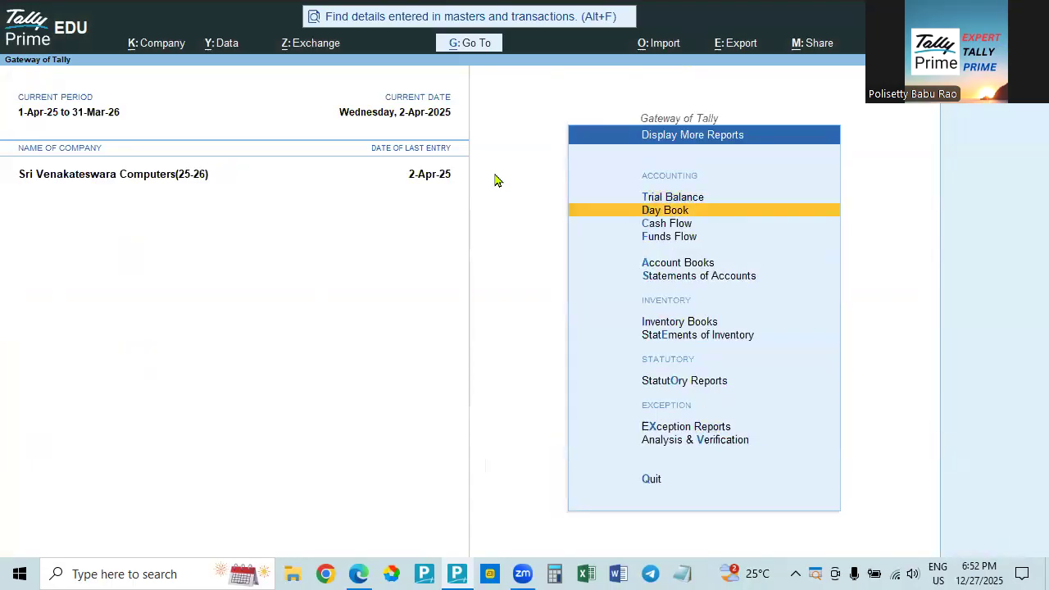
key("Return")
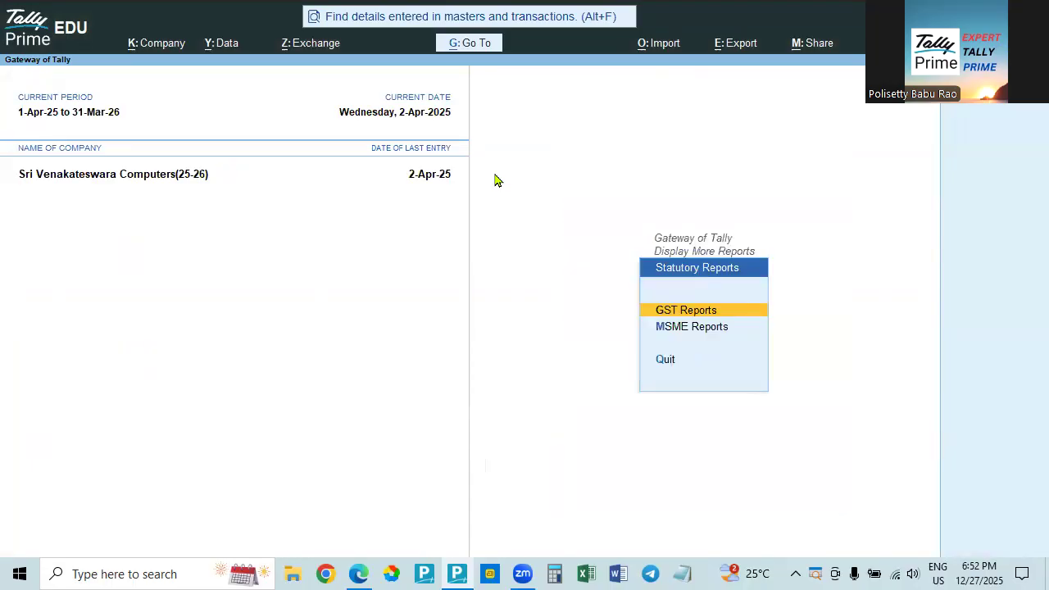
key("Return")
key("Down")
key("Down")
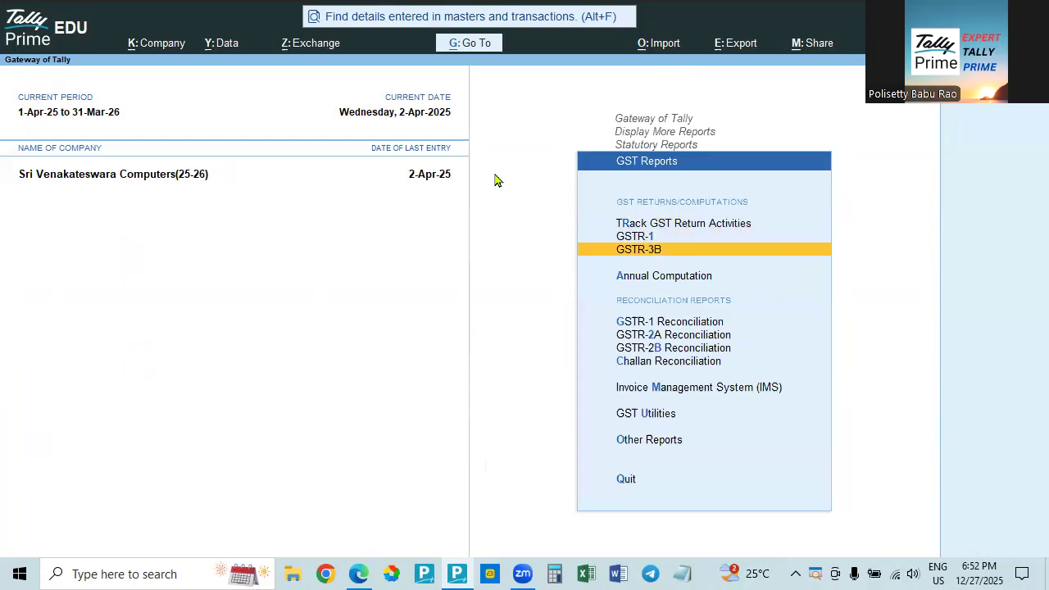
key("Return")
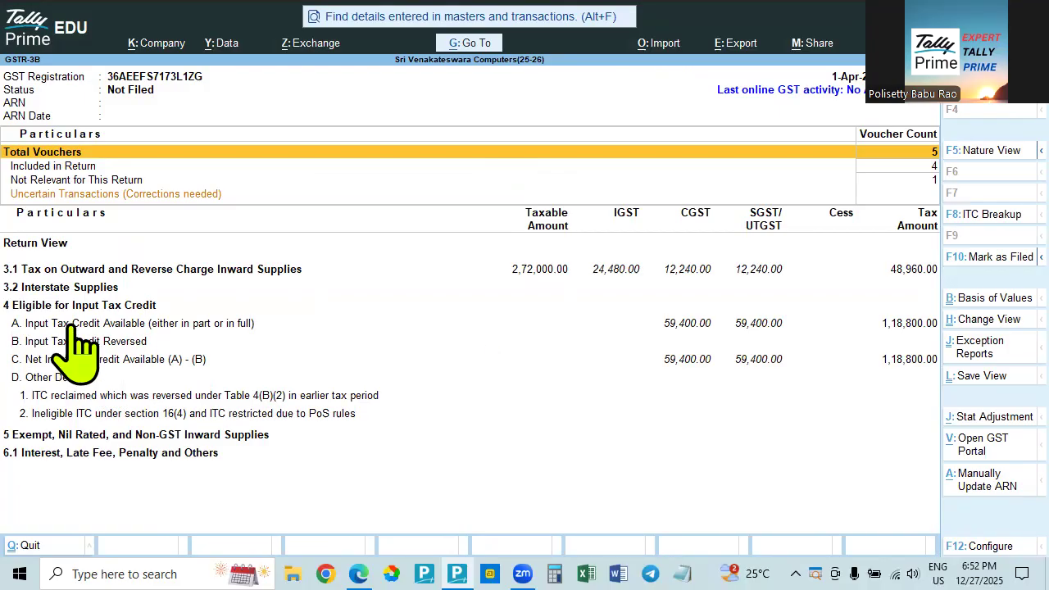
left_click(679, 326)
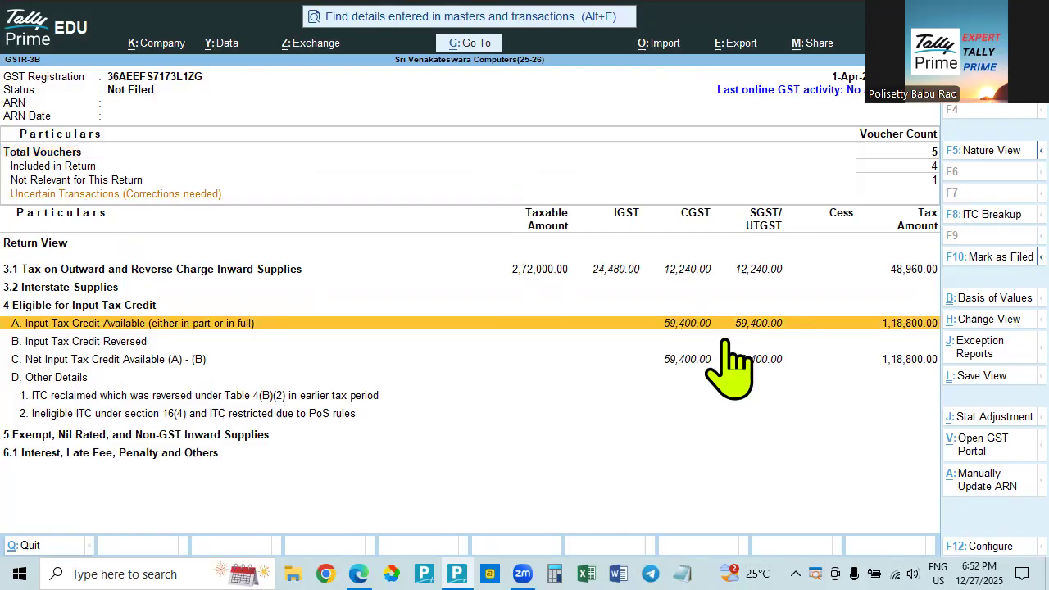
Drill into All other Input Tax Credit, examine the 2-Apr-25 Raghuram Enterprises purchase entry and return to the GSTR-3B report.
key("Return")
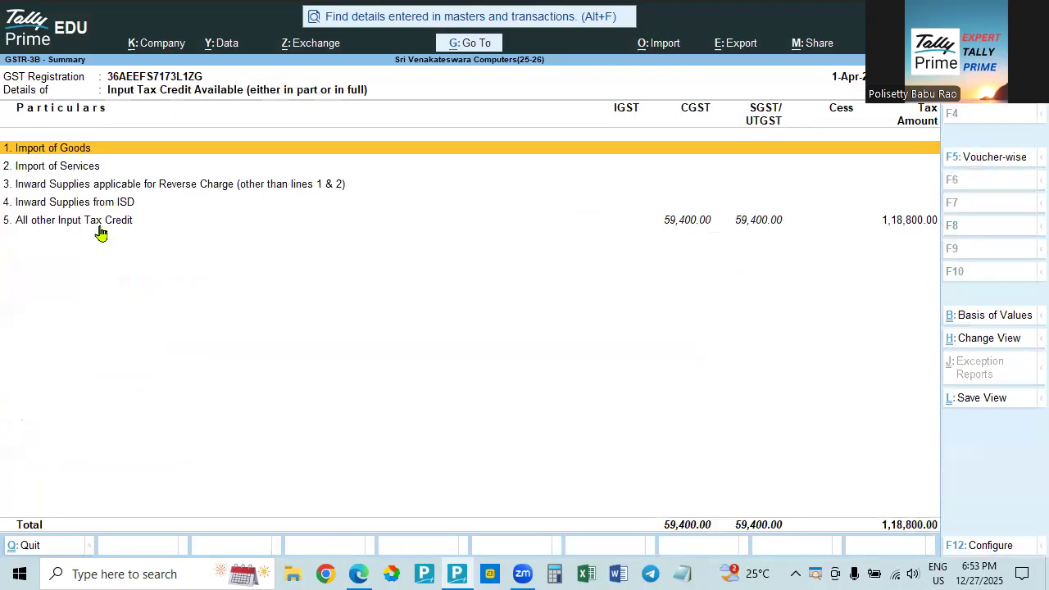
left_click(684, 234)
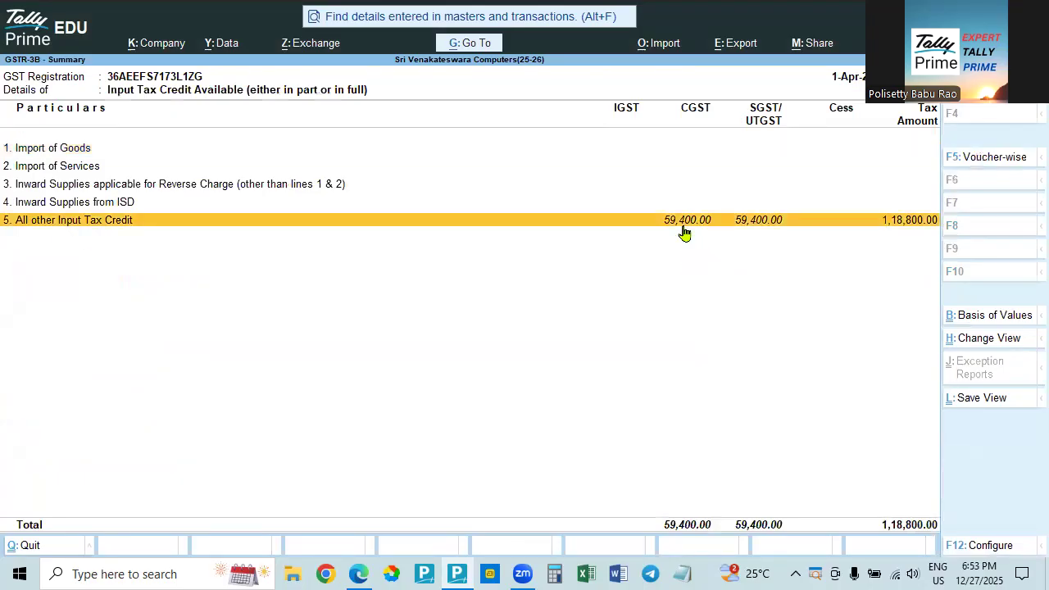
left_click(684, 231)
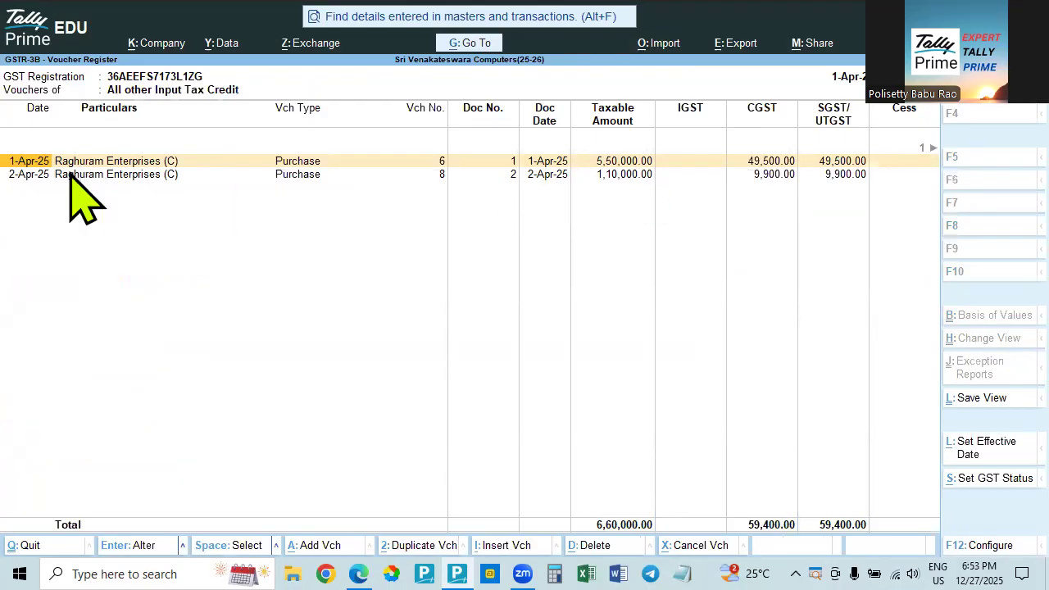
left_click(141, 177)
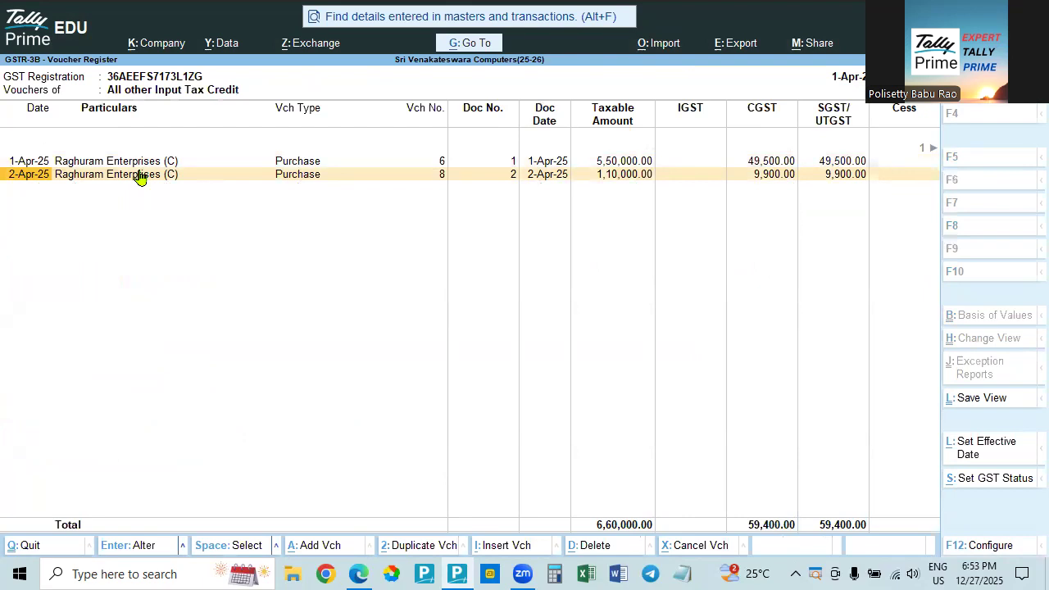
key("Escape")
key("Escape")
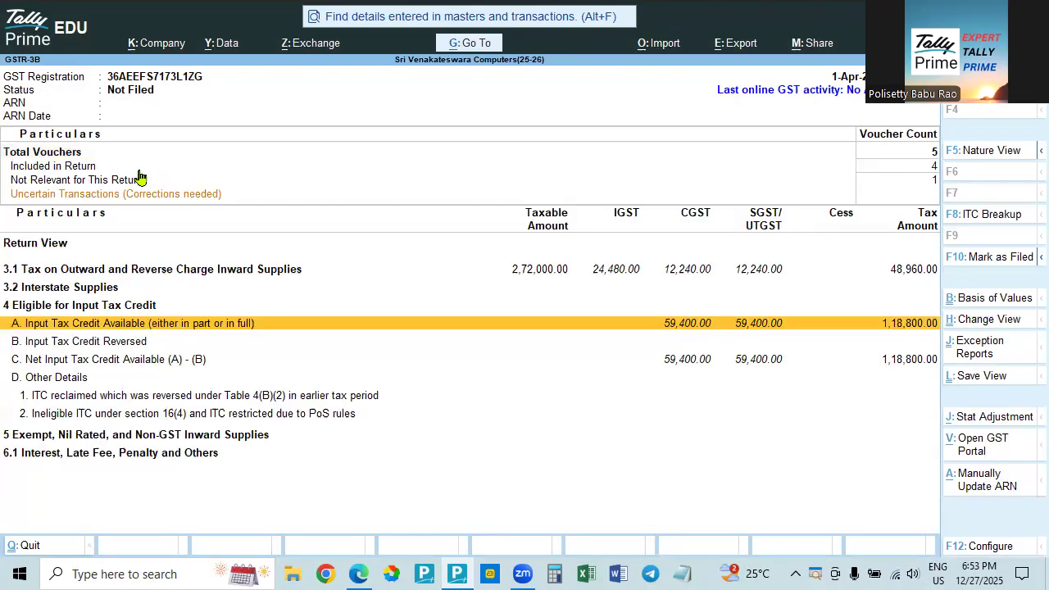
Leave the GSTR-3B report and go back to the Gateway of Tally without quitting the program.
key("Escape")
key("Escape")
key("Escape")
key("Escape")
key("Escape")
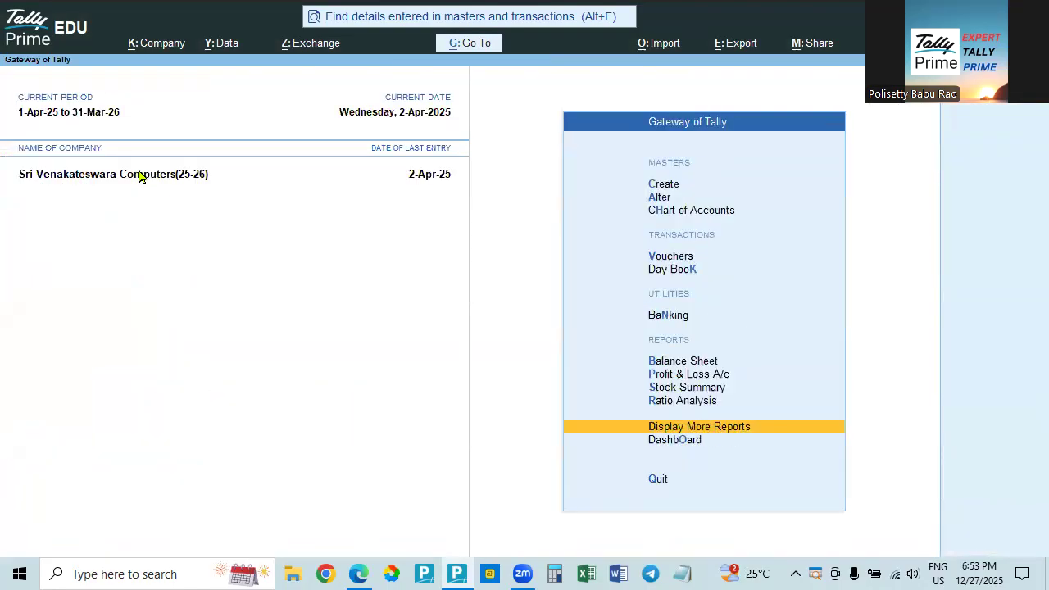
key("n")
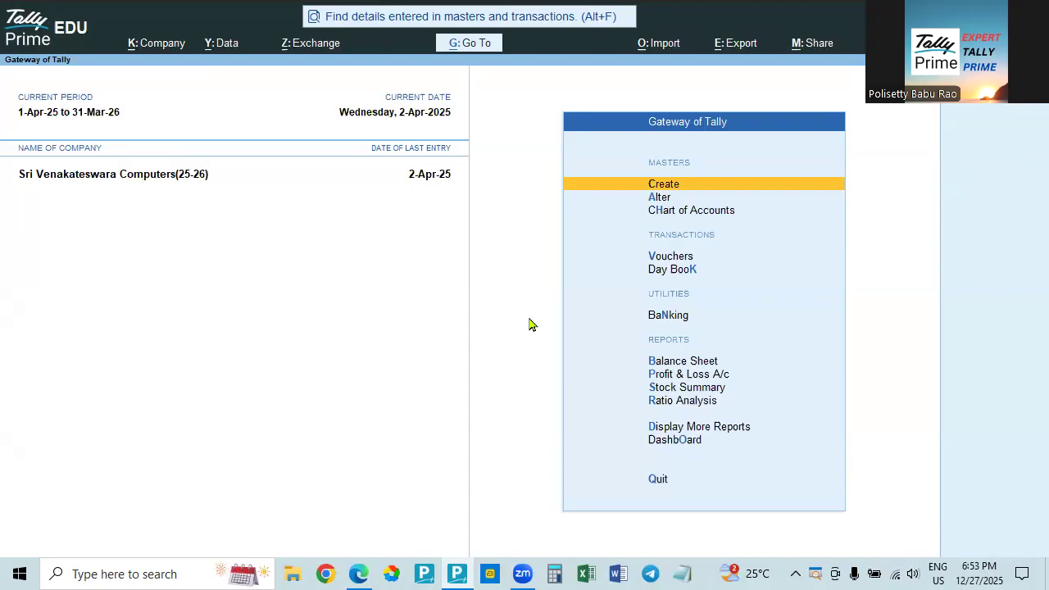
Open the Day Book, look at the Excel Traders sales voucher no. 10 and return to the voucher list.
key("Down")
key("Down")
key("Down")
key("Down")
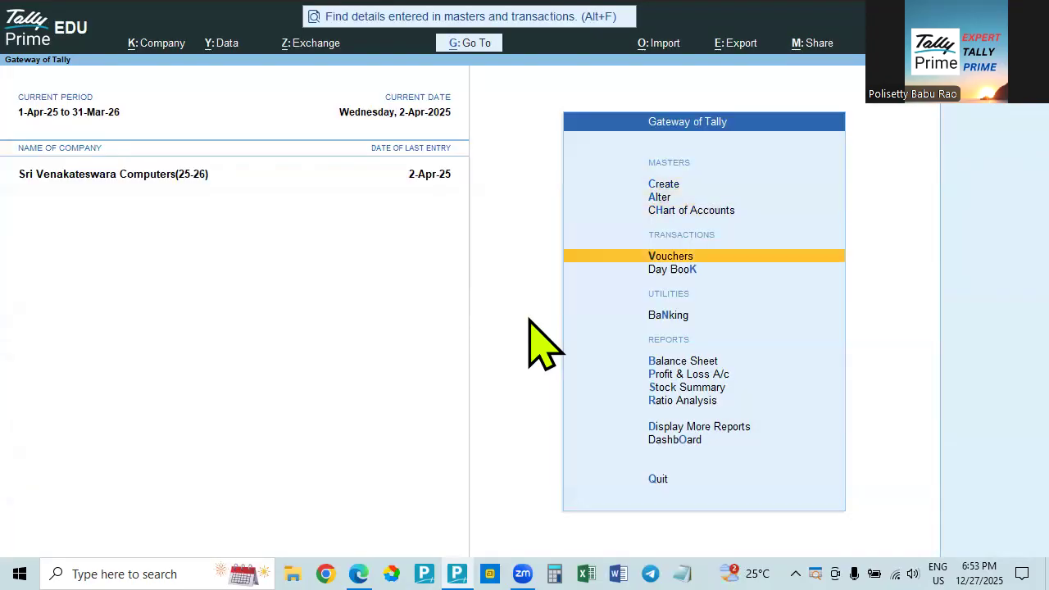
key("Return")
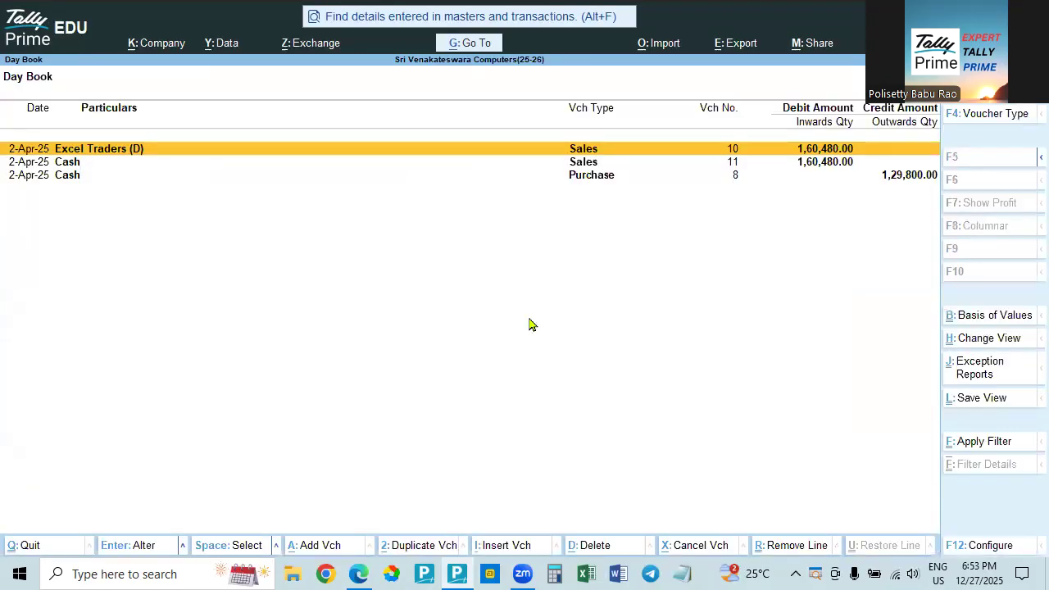
key("Return")
key("Return")
key("Escape")
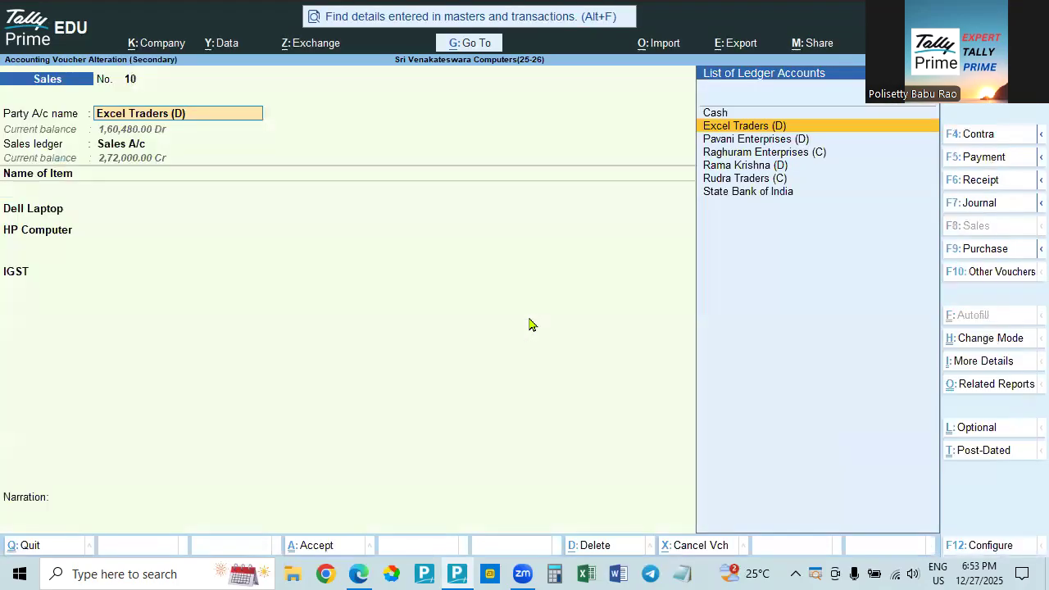
key("Escape")
key("Down")
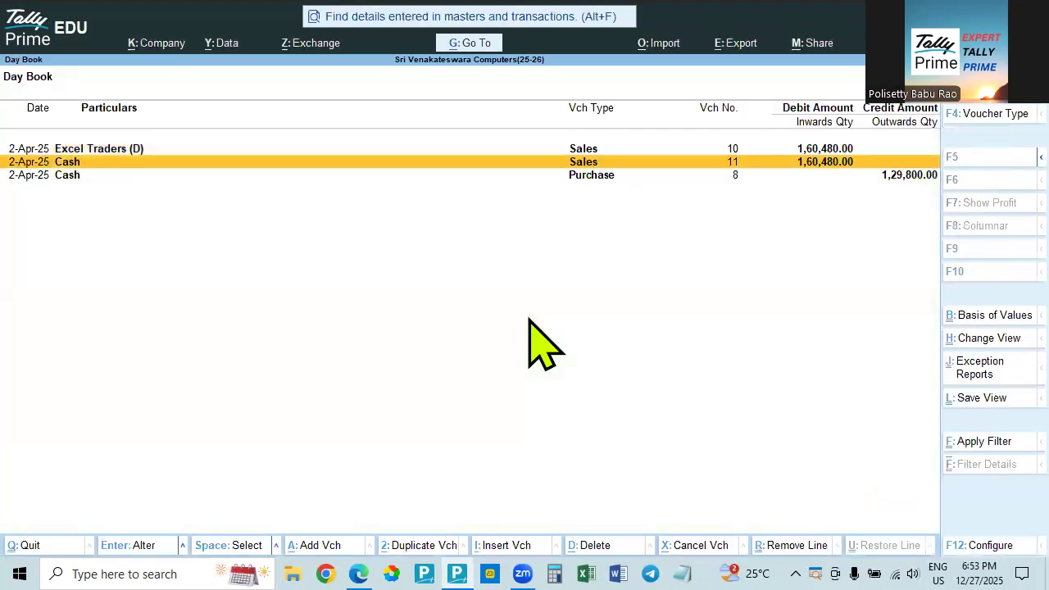
Open cash sales voucher no. 11 and examine its dispatch, order and party details for the buyer.
key("Return")
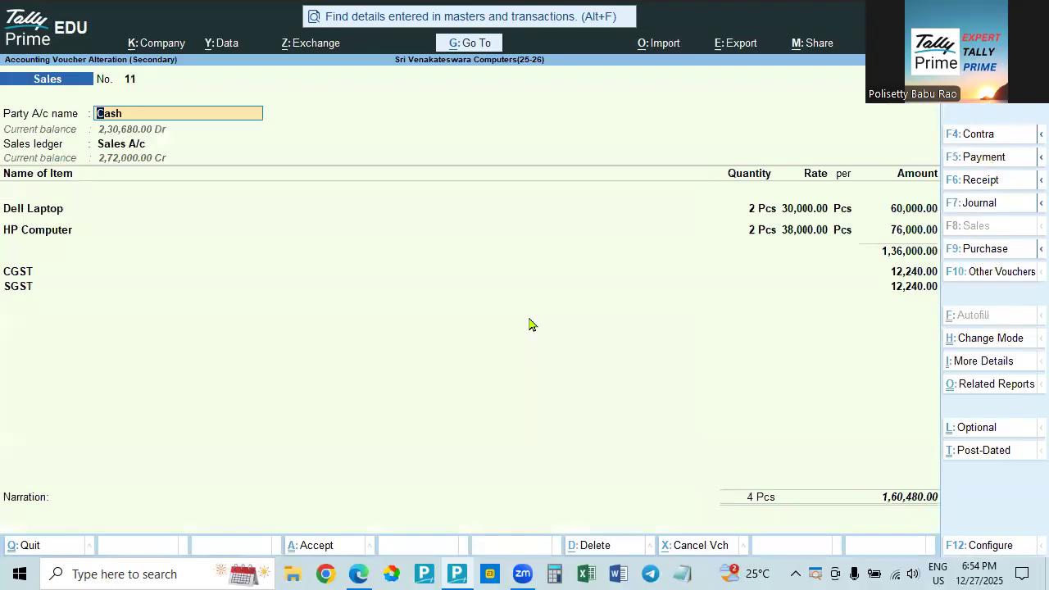
key("Return")
key("Return")
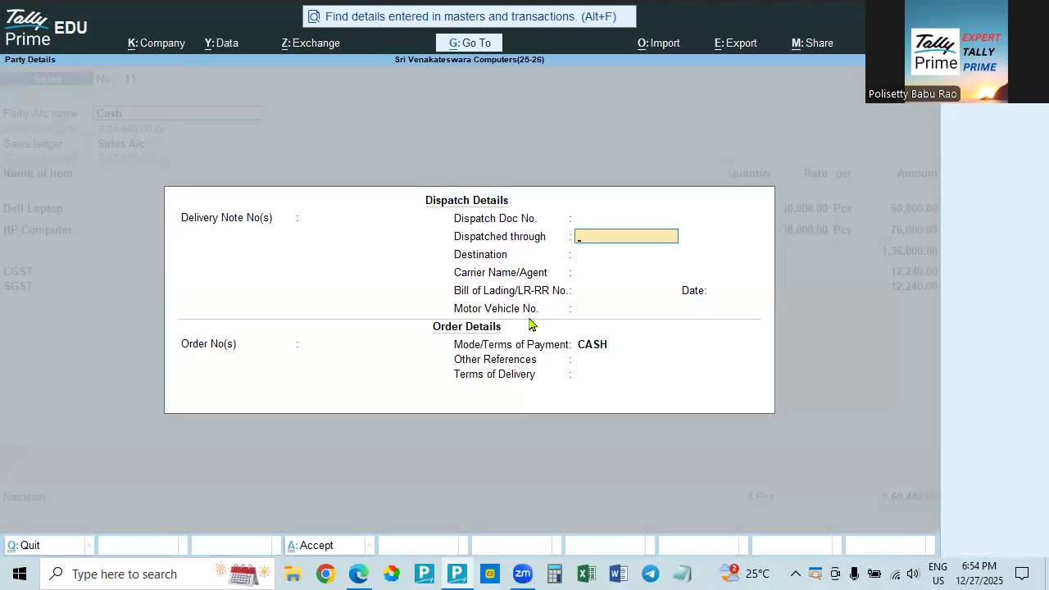
key("ctrl+a")
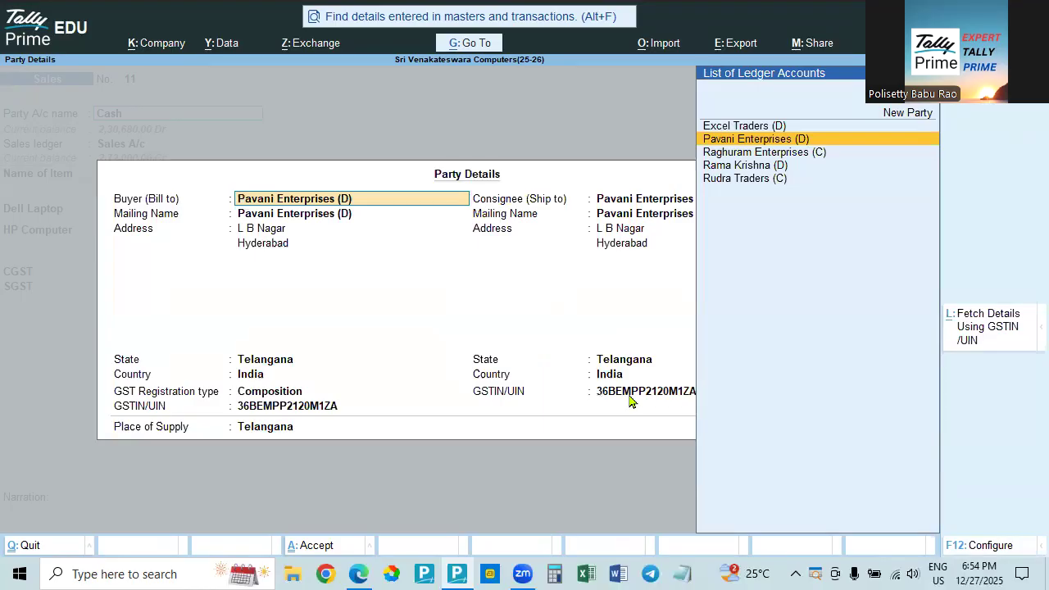
key("Return")
key("ctrl+a")
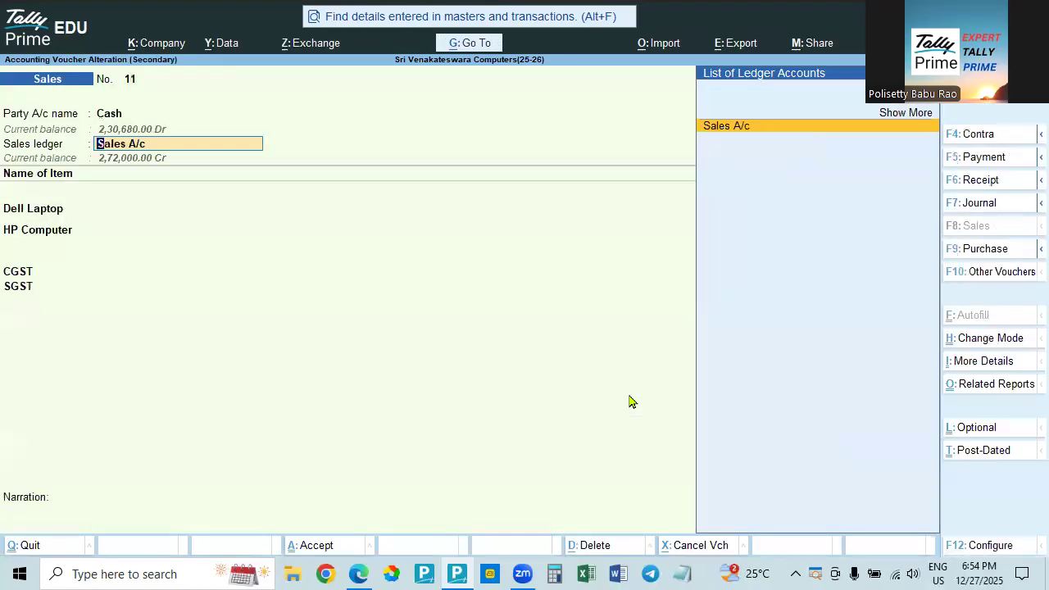
Check the Dell Laptop line of sales voucher no. 11, leave the voucher unsaved and return to the Gateway of Tally.
key("Return")
key("Return")
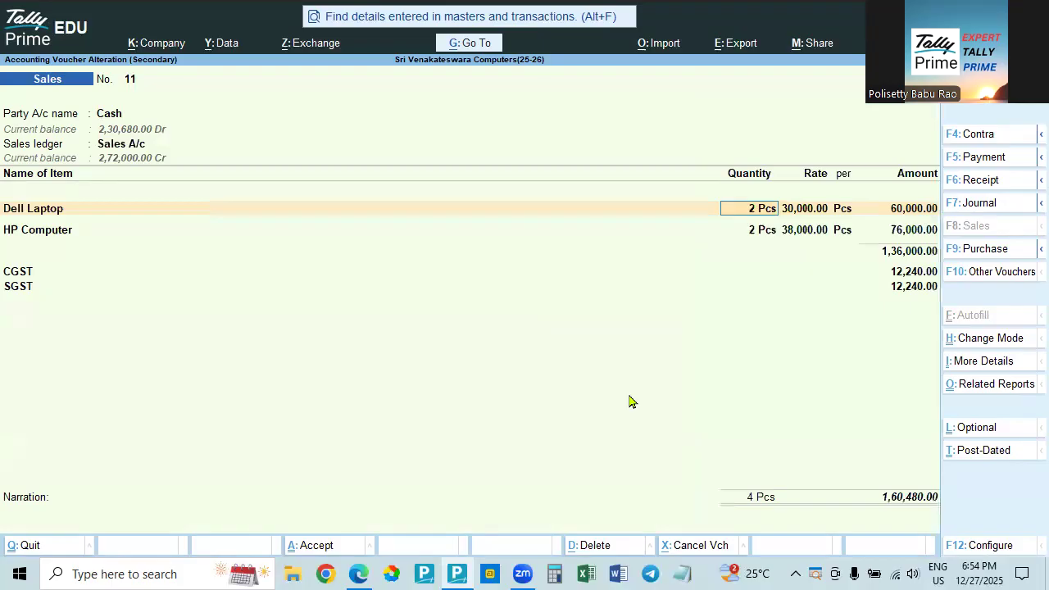
key("BackSpace")
key("Escape")
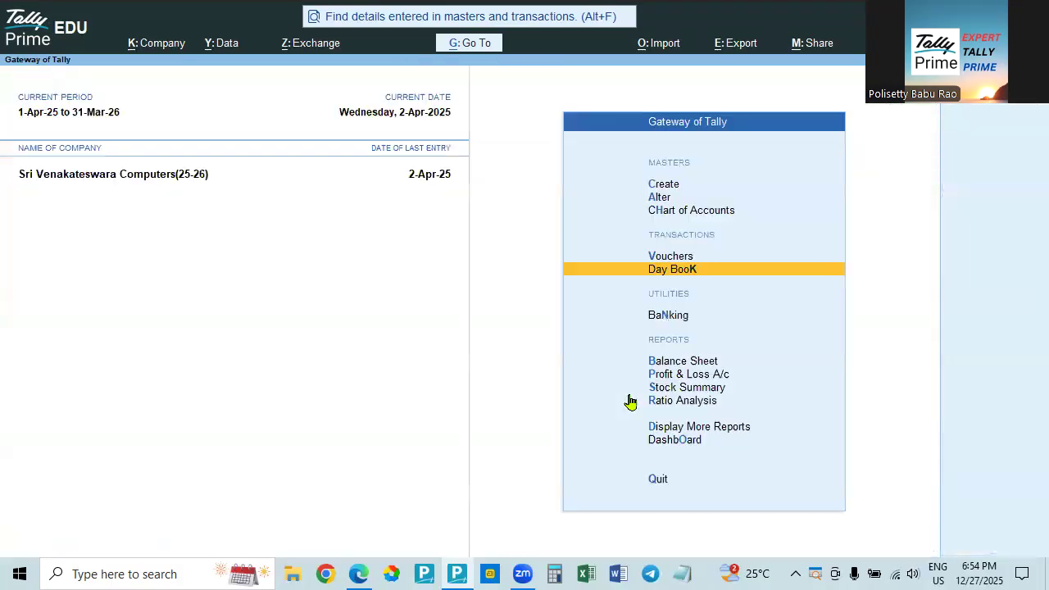
key("Escape")
key("Escape")
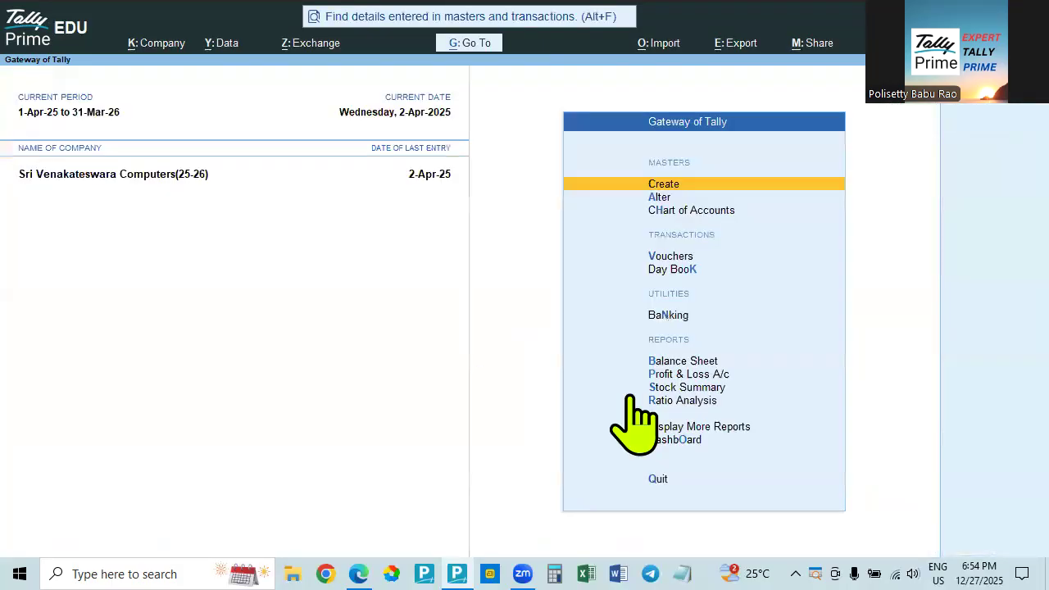